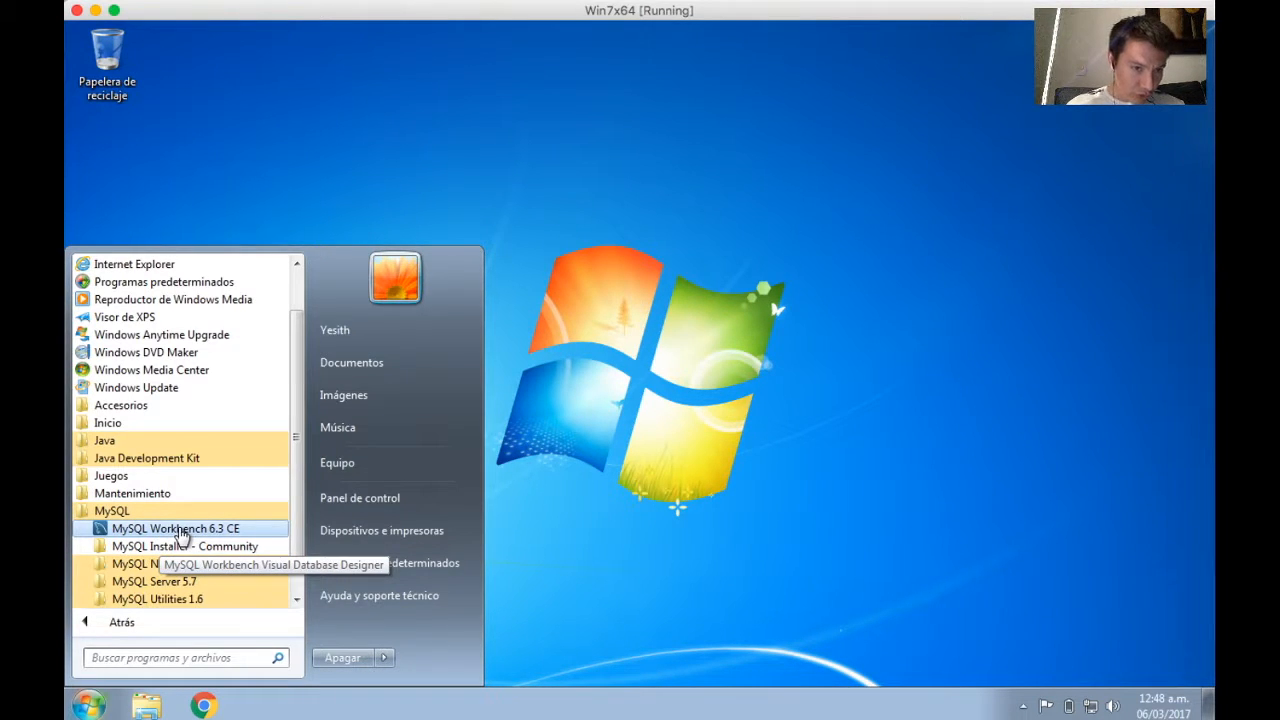
- Launch MySQL Workbench and open the Local instance MySQL57 connection for editing to check its hostname and port
{"action": "left_click", "coordinate": [178, 529]}
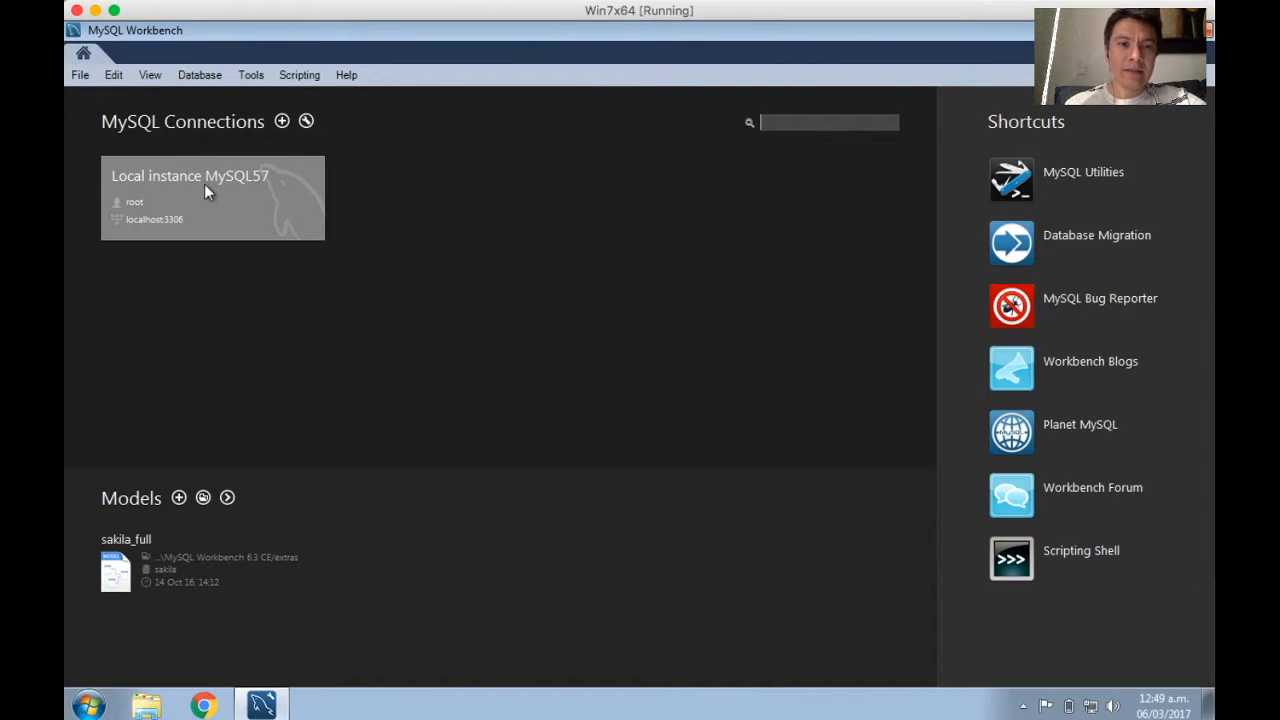
{"action": "right_click", "coordinate": [266, 212]}
{"action": "left_click", "coordinate": [330, 239]}
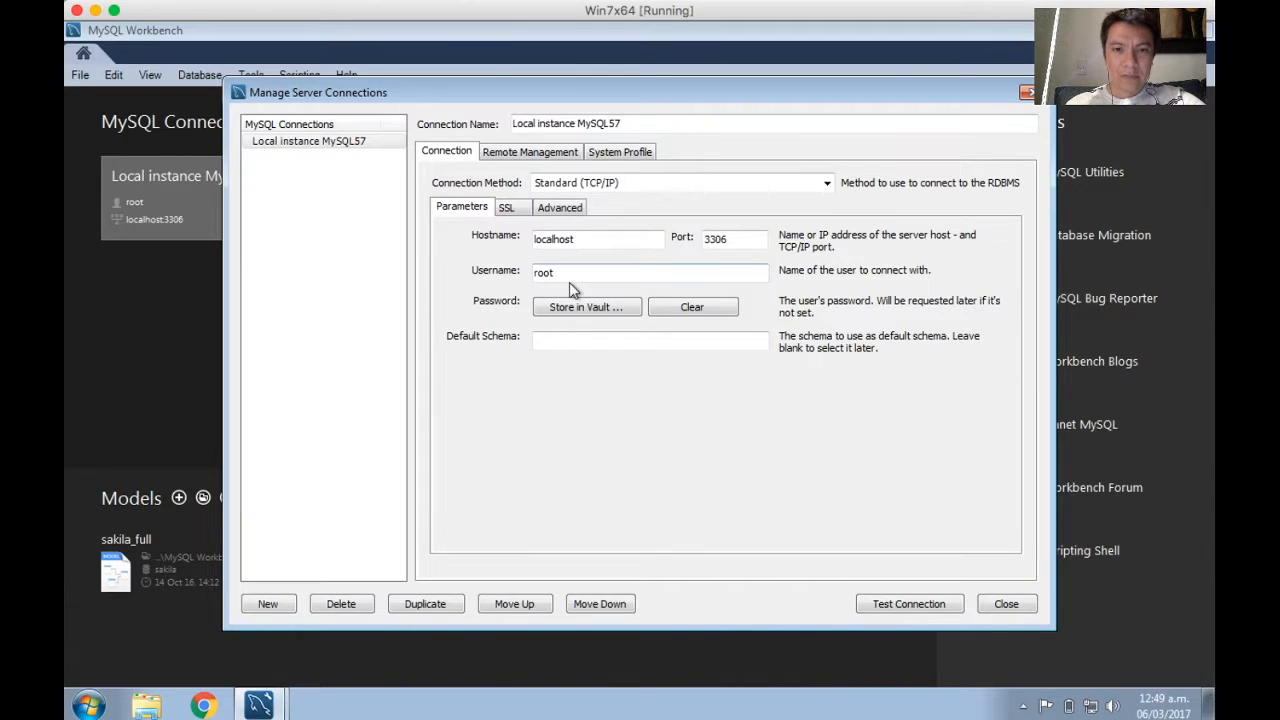
{"action": "left_click_drag", "start_coordinate": [569, 89], "coordinate": [536, 73]}
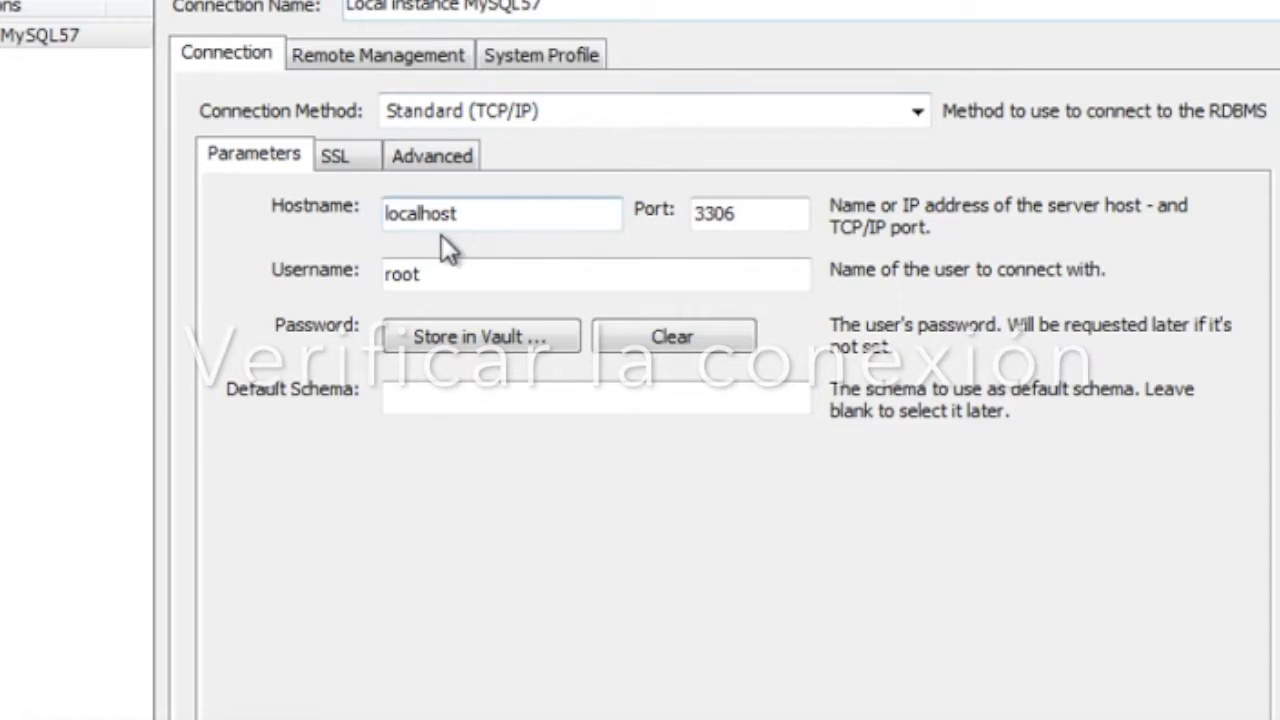
{"action": "left_click", "coordinate": [465, 218]}
{"action": "left_click", "coordinate": [745, 215]}
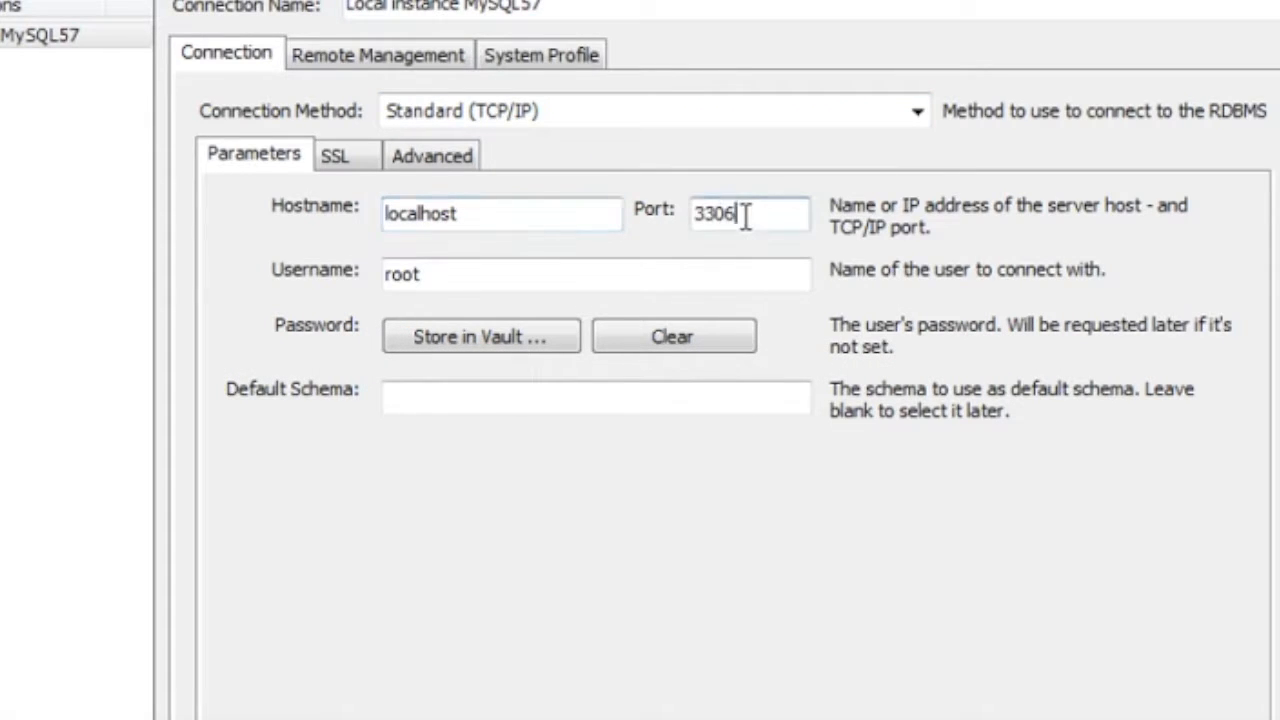
- Store the root account password in the vault for the Local instance MySQL57 connection and test the connection
{"action": "left_click", "coordinate": [500, 342]}
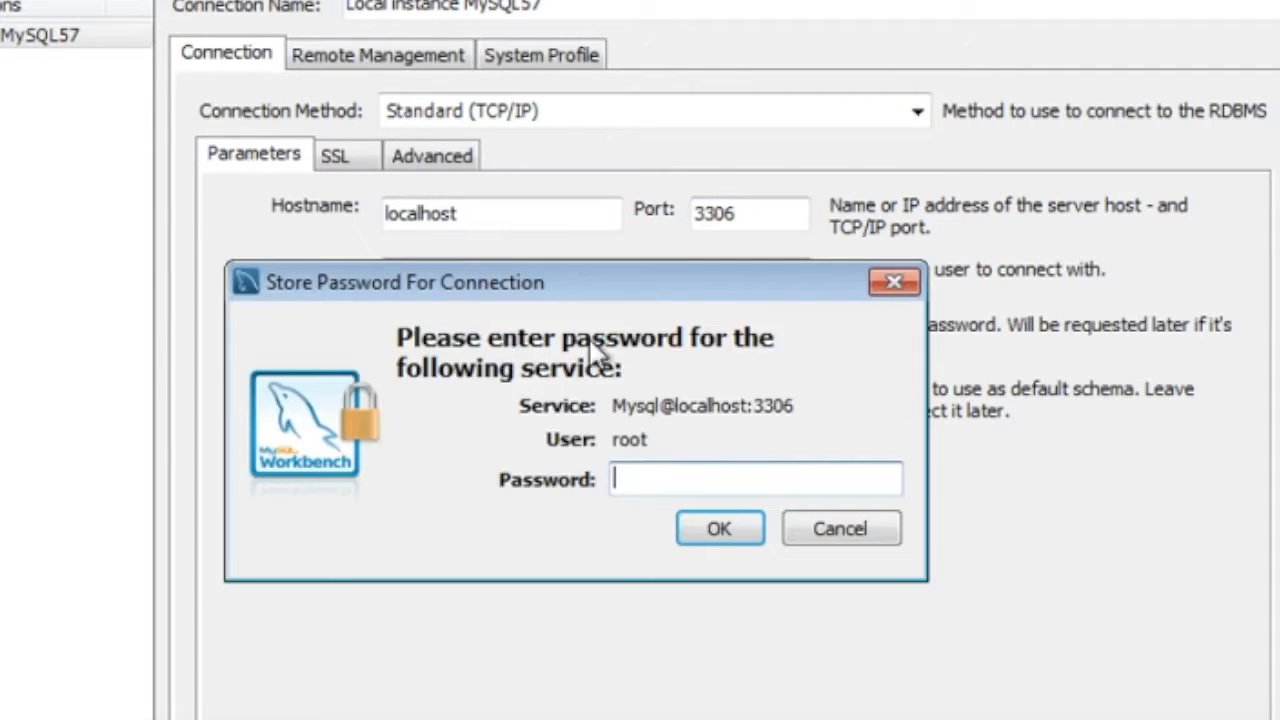
{"action": "type", "text": "****"}
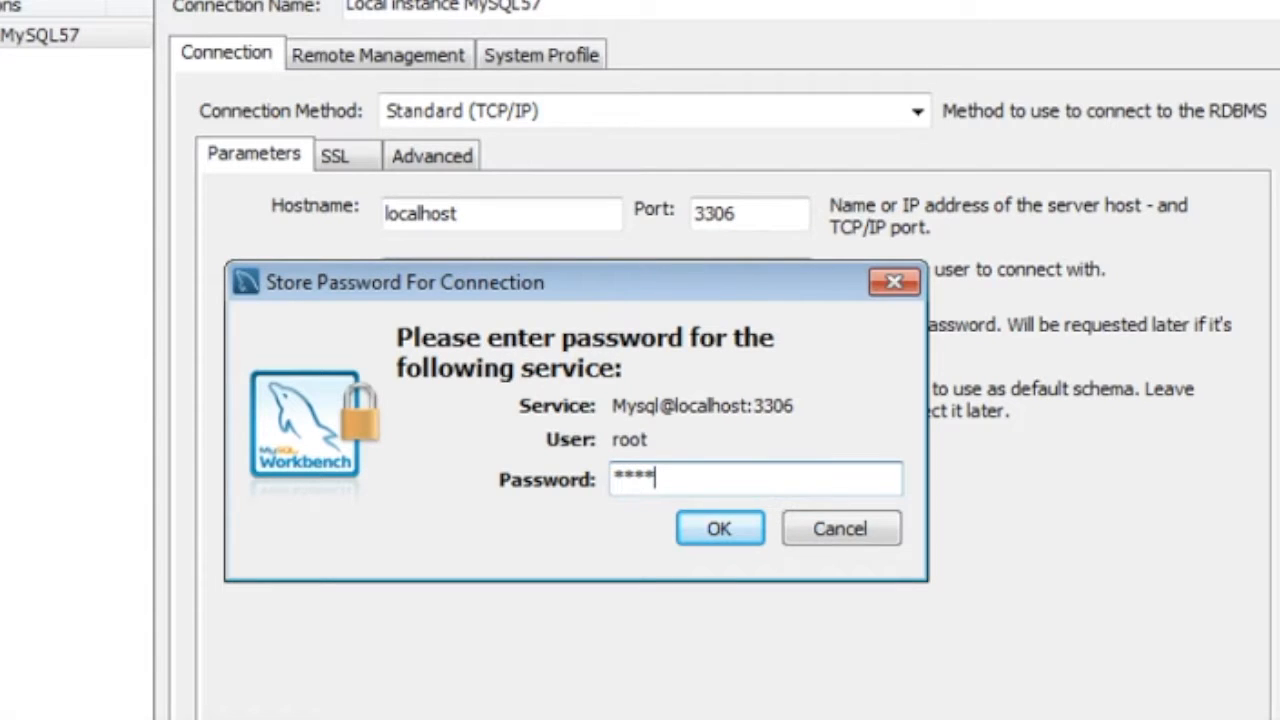
{"action": "left_click", "coordinate": [720, 530]}
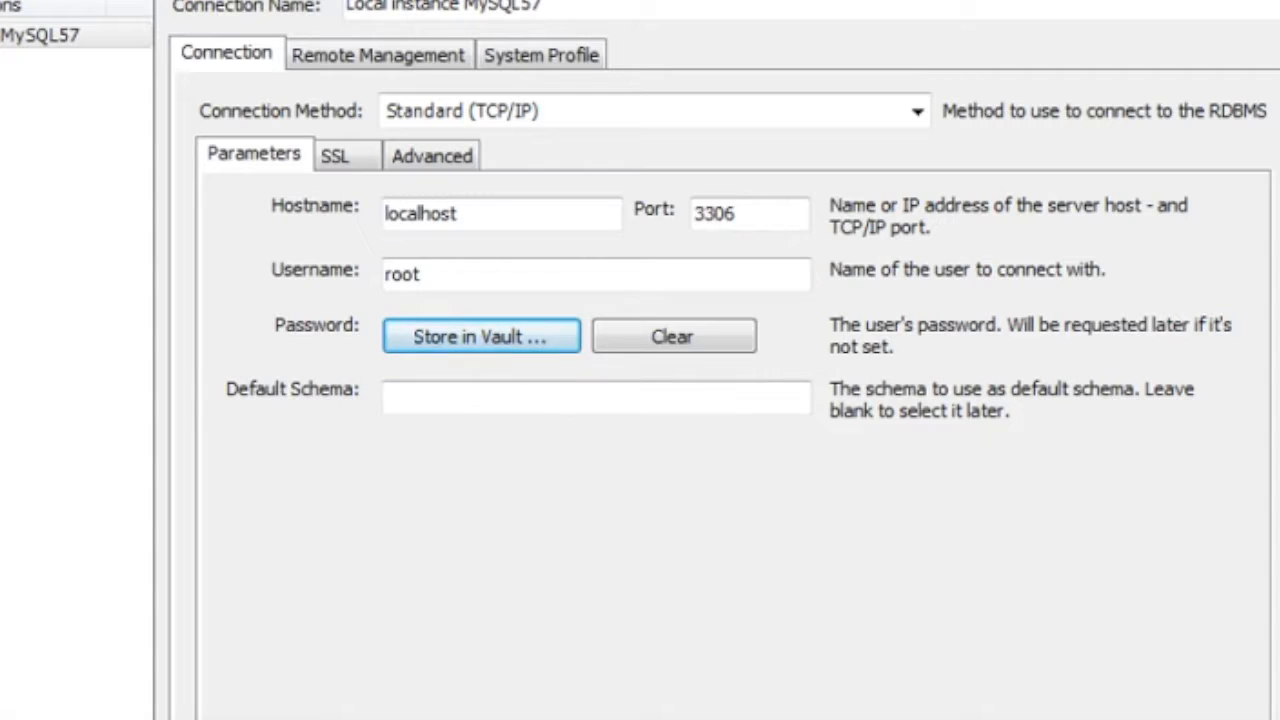
{"action": "left_click", "coordinate": [877, 600]}
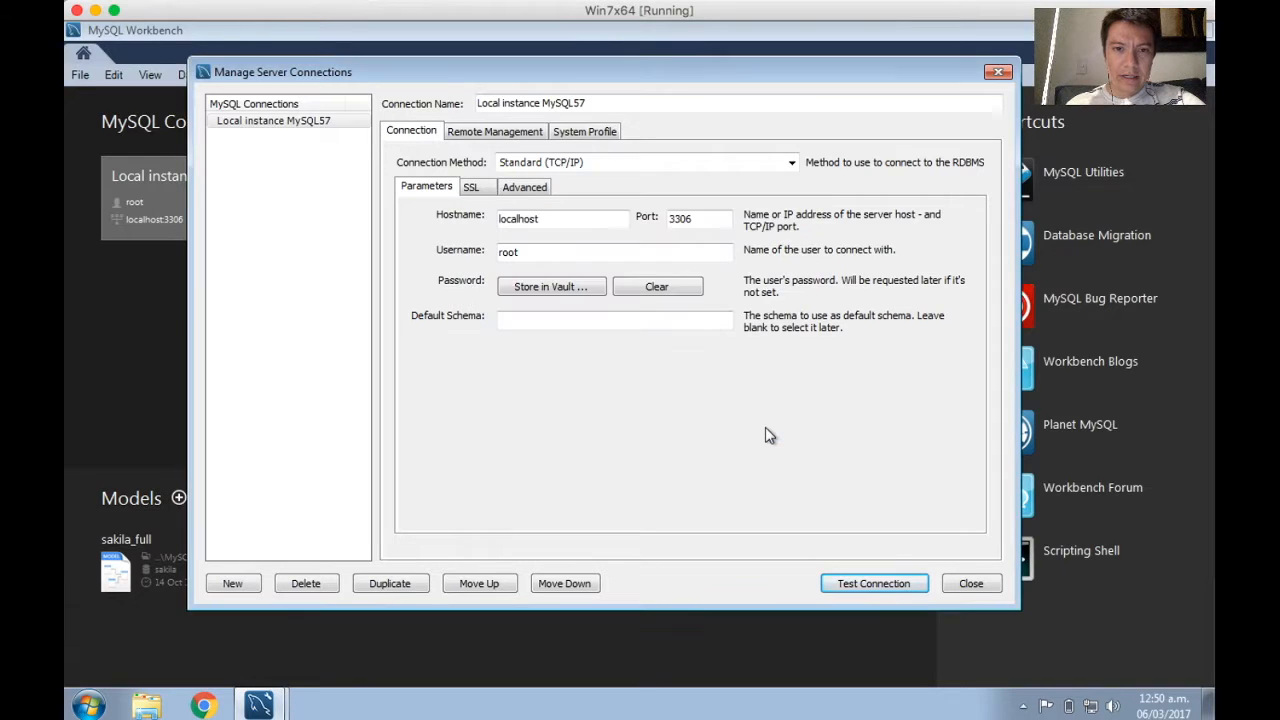
{"action": "left_click", "coordinate": [972, 585]}
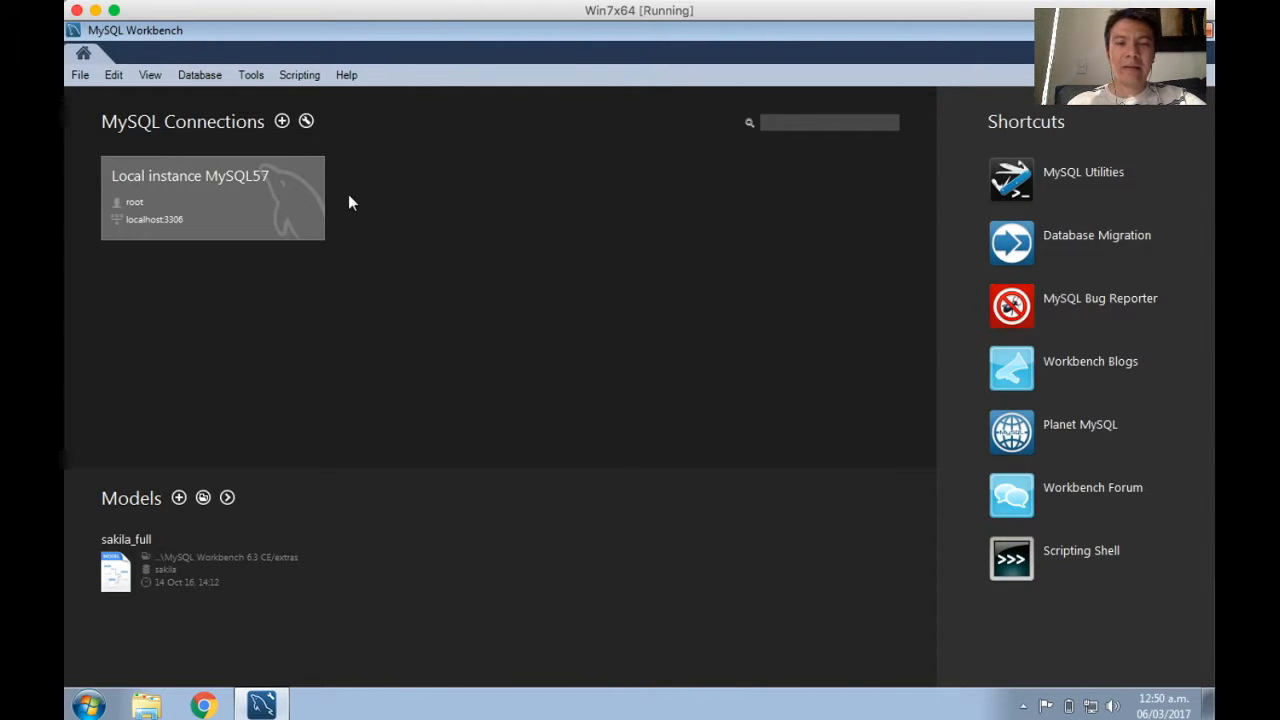
- Reopen the Local instance MySQL57 connection settings and review the hostname, port, username and default schema
{"action": "right_click", "coordinate": [309, 181]}
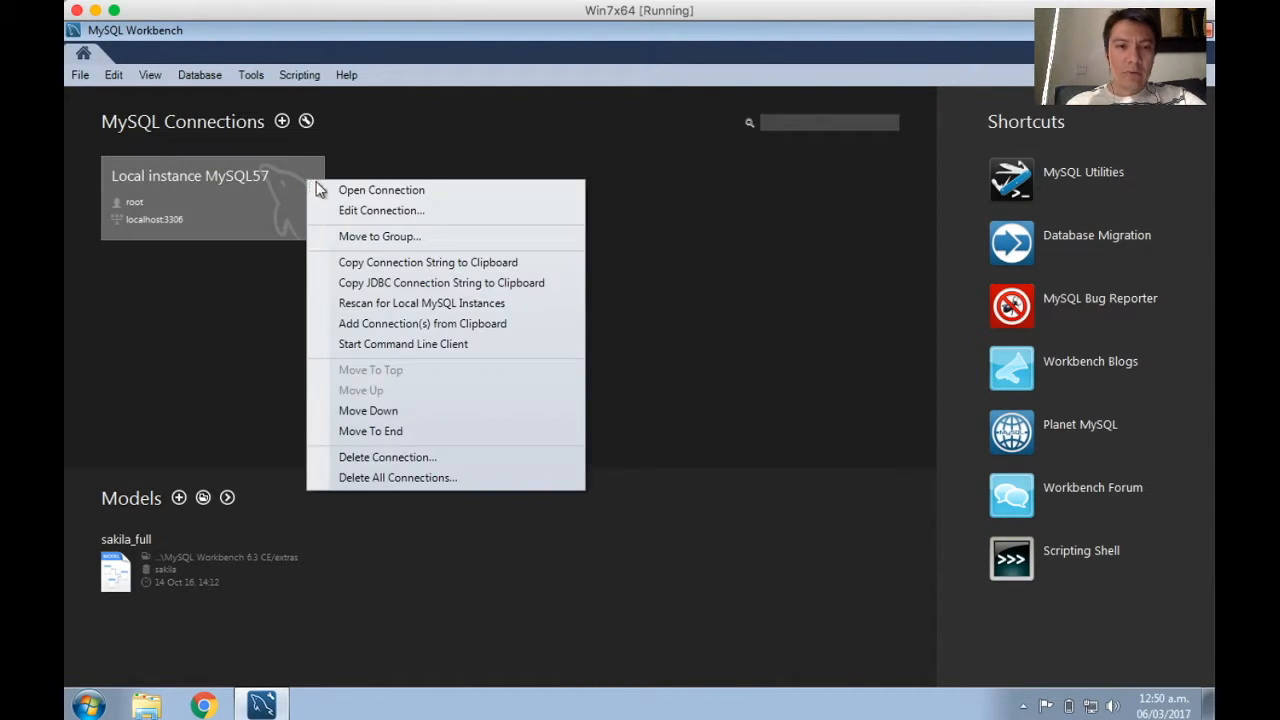
{"action": "left_click", "coordinate": [396, 212]}
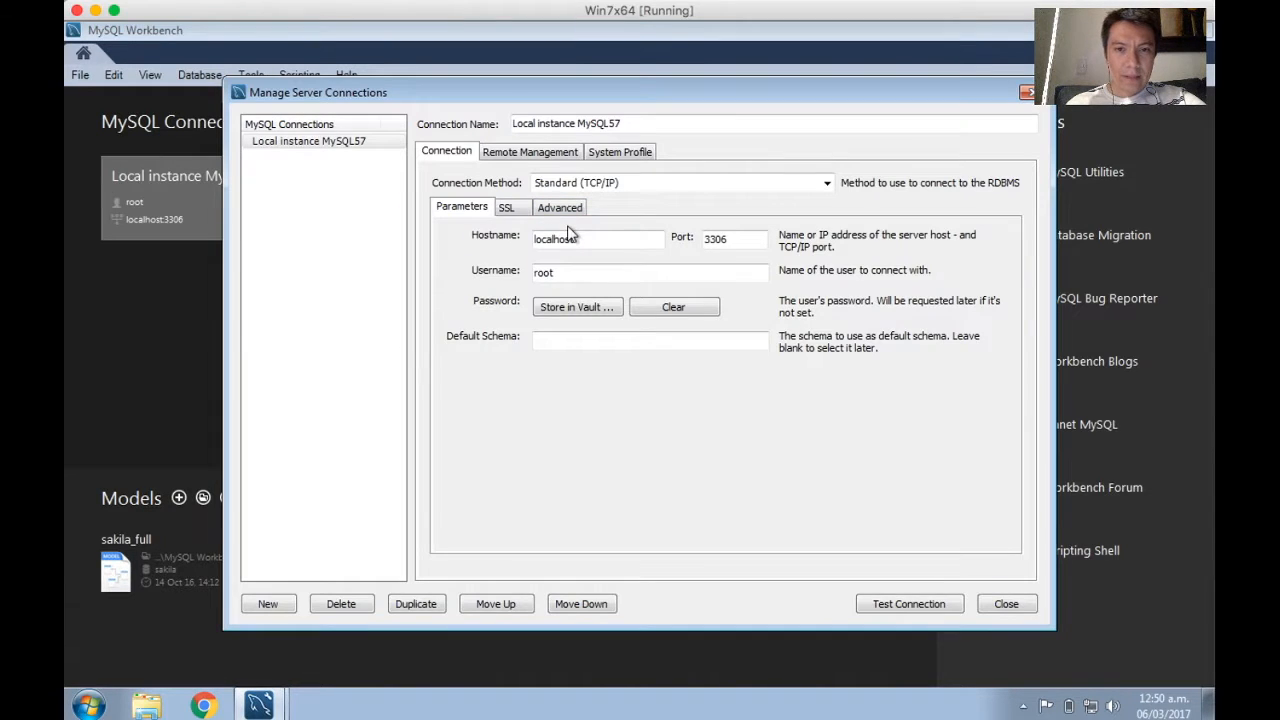
{"action": "left_click", "coordinate": [607, 241]}
{"action": "left_click_drag", "start_coordinate": [607, 241], "coordinate": [506, 245]}
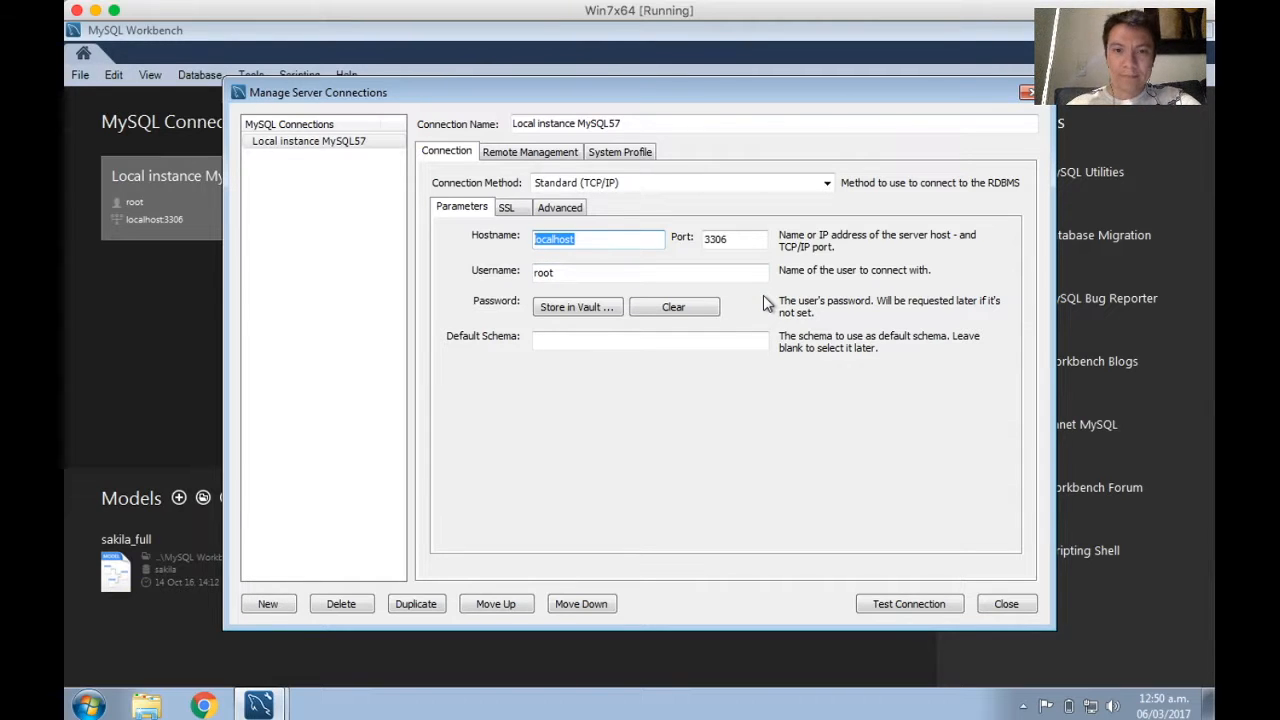
{"action": "left_click", "coordinate": [733, 241]}
{"action": "left_click", "coordinate": [556, 274]}
{"action": "left_click", "coordinate": [580, 341]}
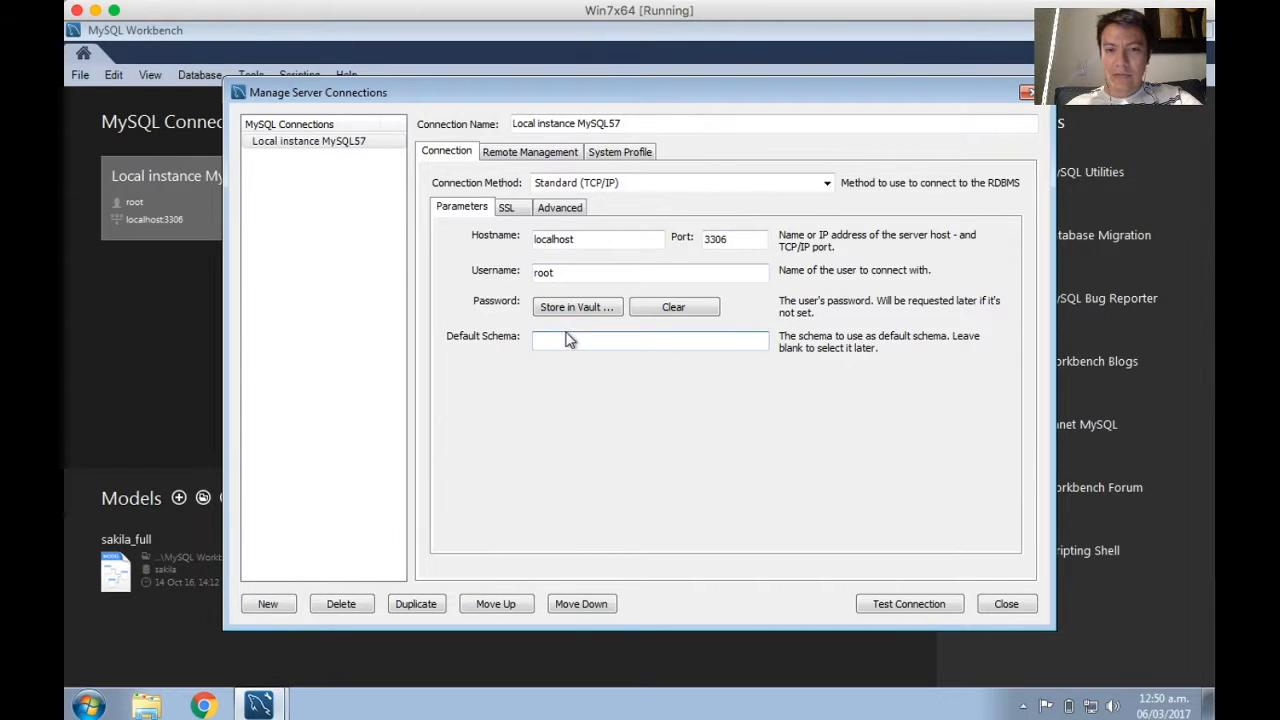
{"action": "left_click", "coordinate": [1007, 604]}
- Connect to Local instance MySQL57 and hide the SQL Additions sidebar beside the query editor
{"action": "left_click", "coordinate": [239, 202]}
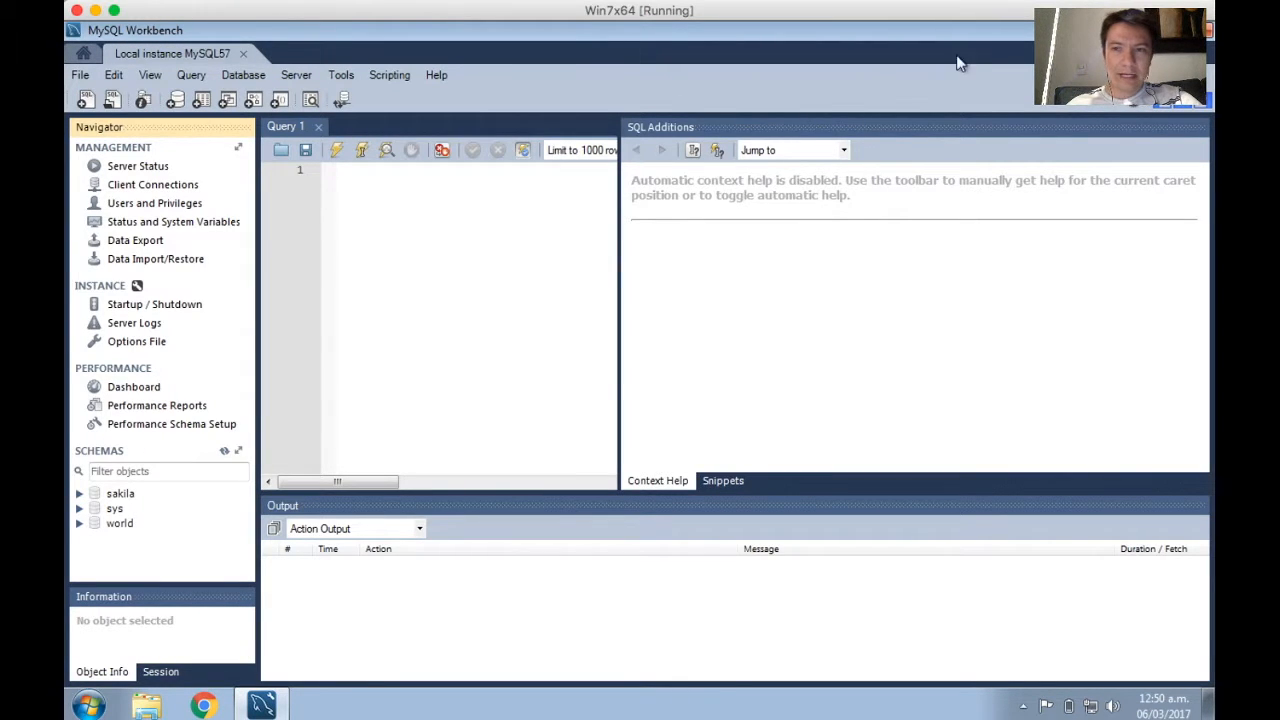
{"action": "left_click", "coordinate": [1201, 108]}
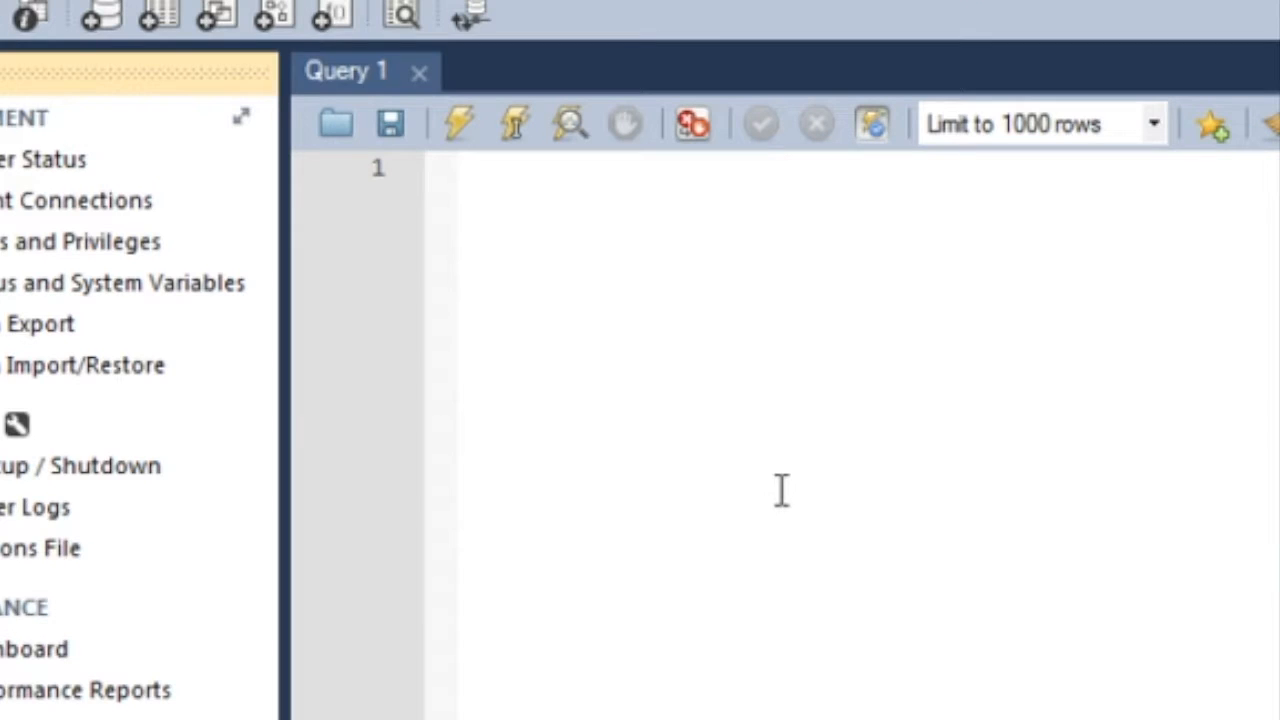
- Enter "select * from" in the Query 1 editor and browse the suggested keywords and schemas
{"action": "left_click", "coordinate": [781, 490]}
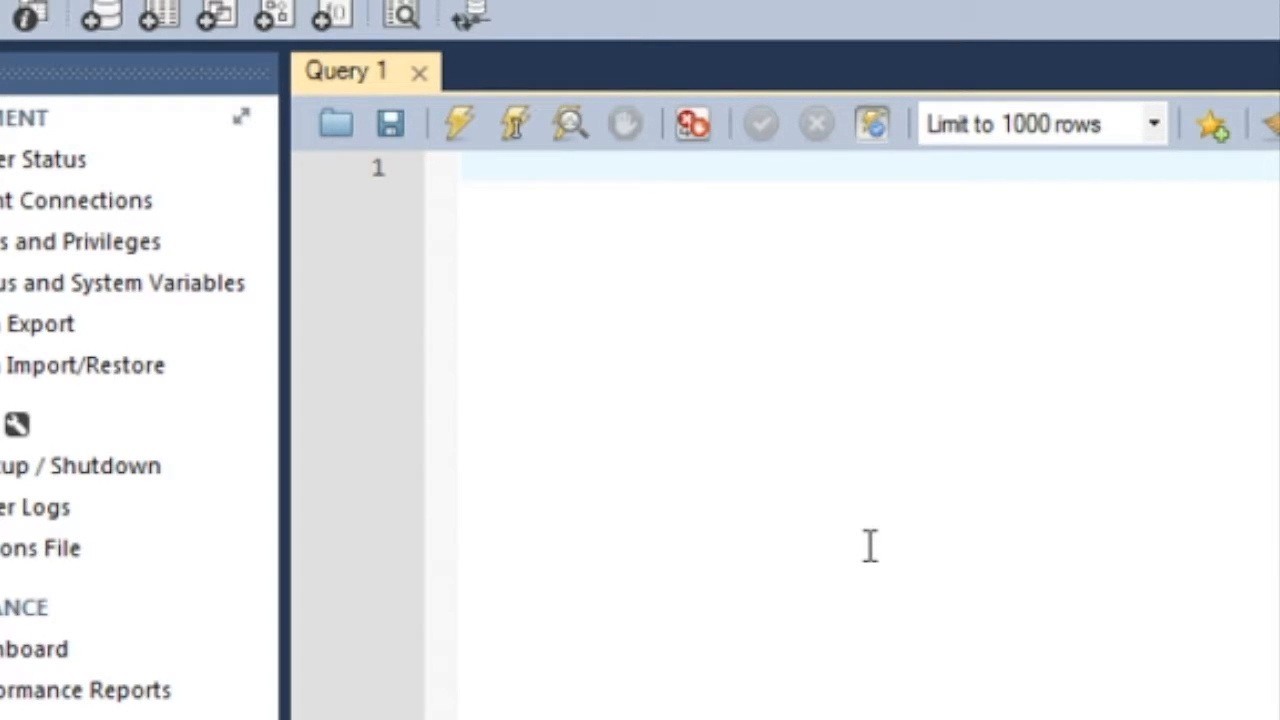
{"action": "type", "text": "select"}
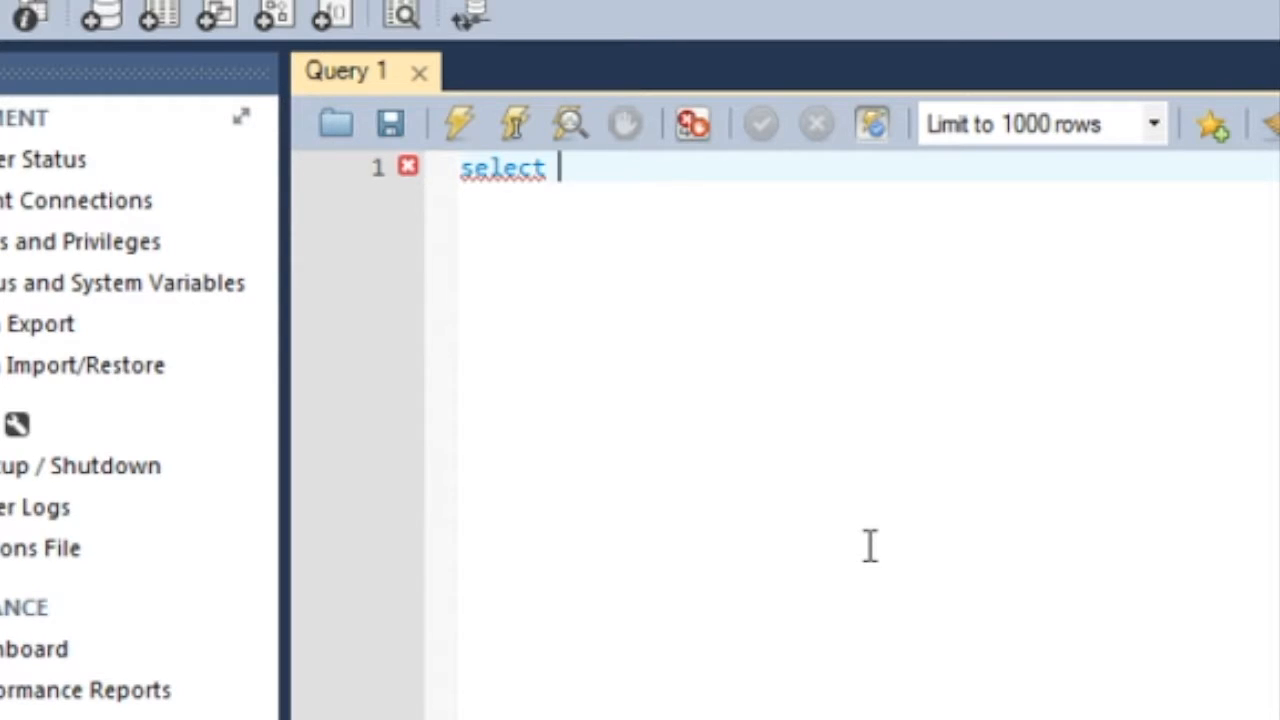
{"action": "type", "text": " * from"}
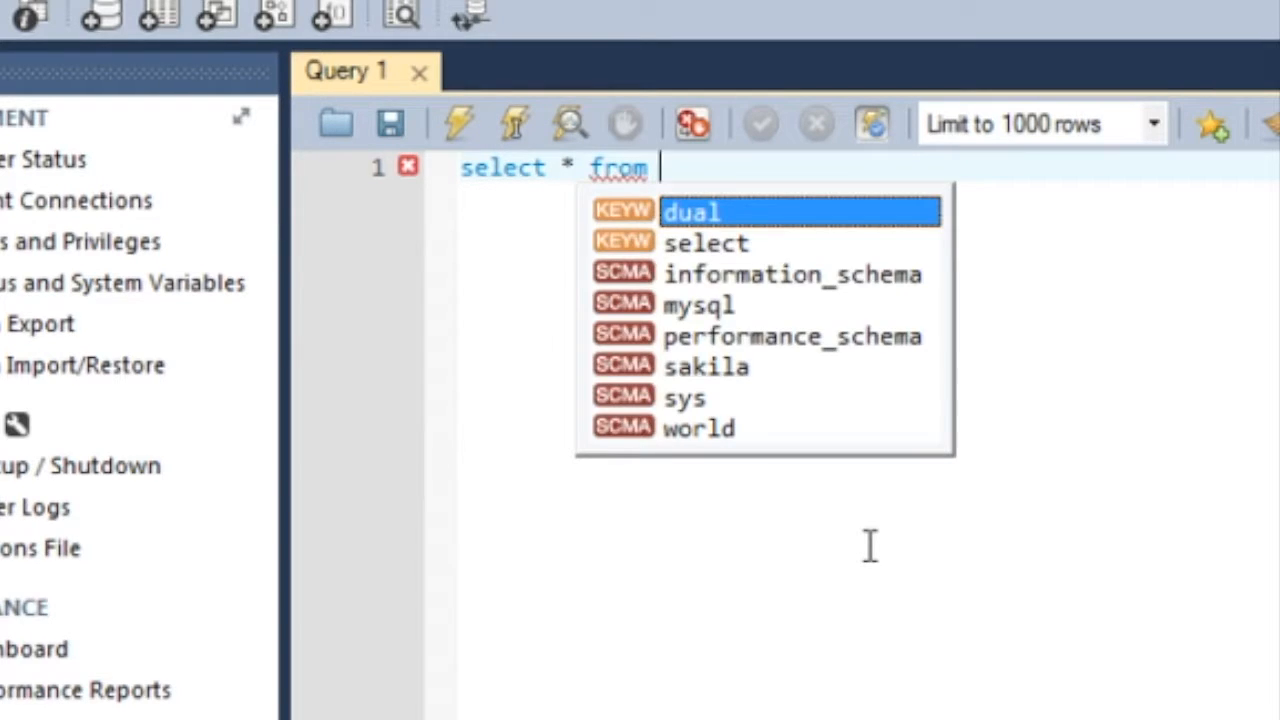
{"action": "key", "text": "Down"}
{"action": "key", "text": "Down"}
{"action": "key", "text": "Down"}
{"action": "key", "text": "Down"}
{"action": "key", "text": "Down"}
{"action": "key", "text": "Down"}
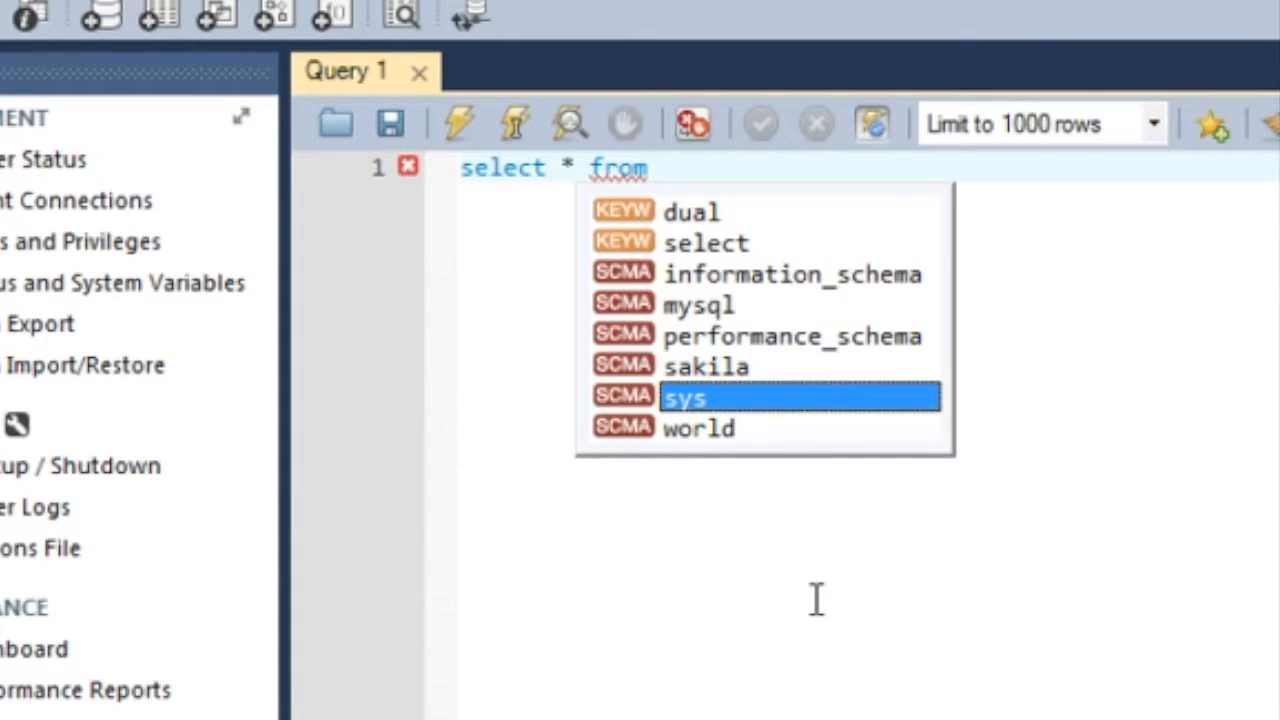
{"action": "key", "text": "Escape"}
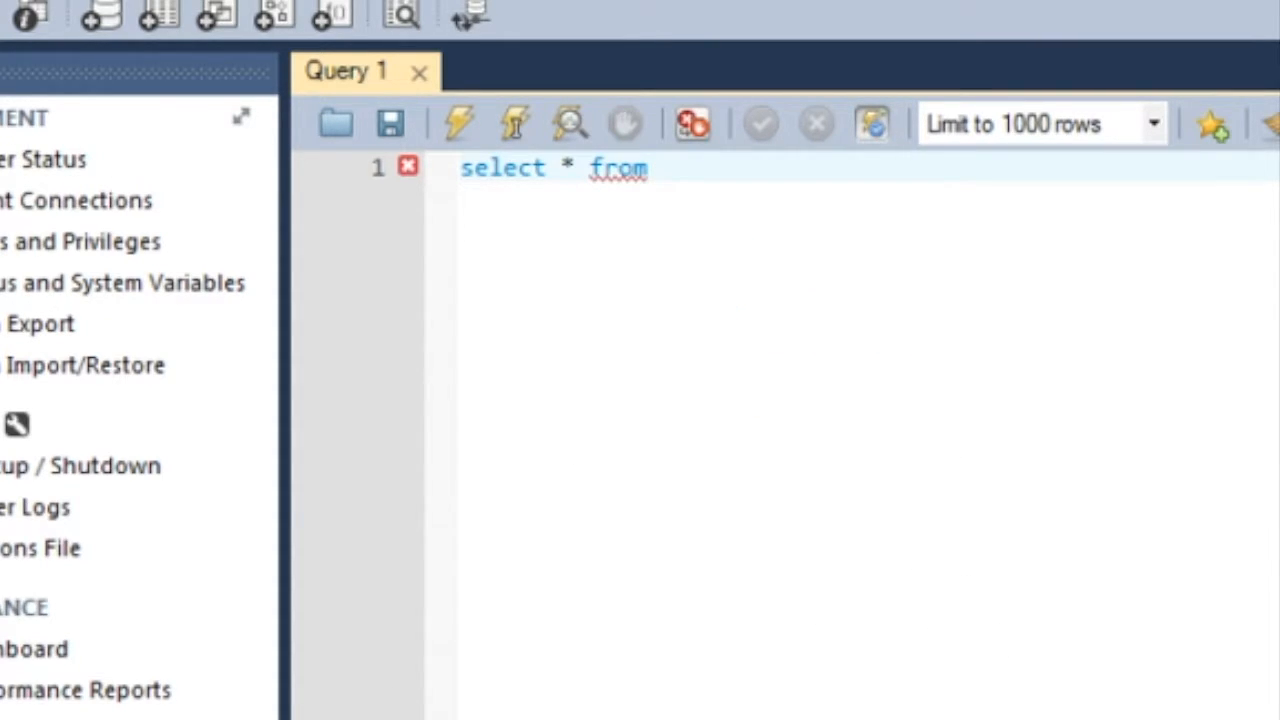
- Close the Query 1 editor and display the Server Status page of the local instance
{"action": "left_click", "coordinate": [138, 73]}
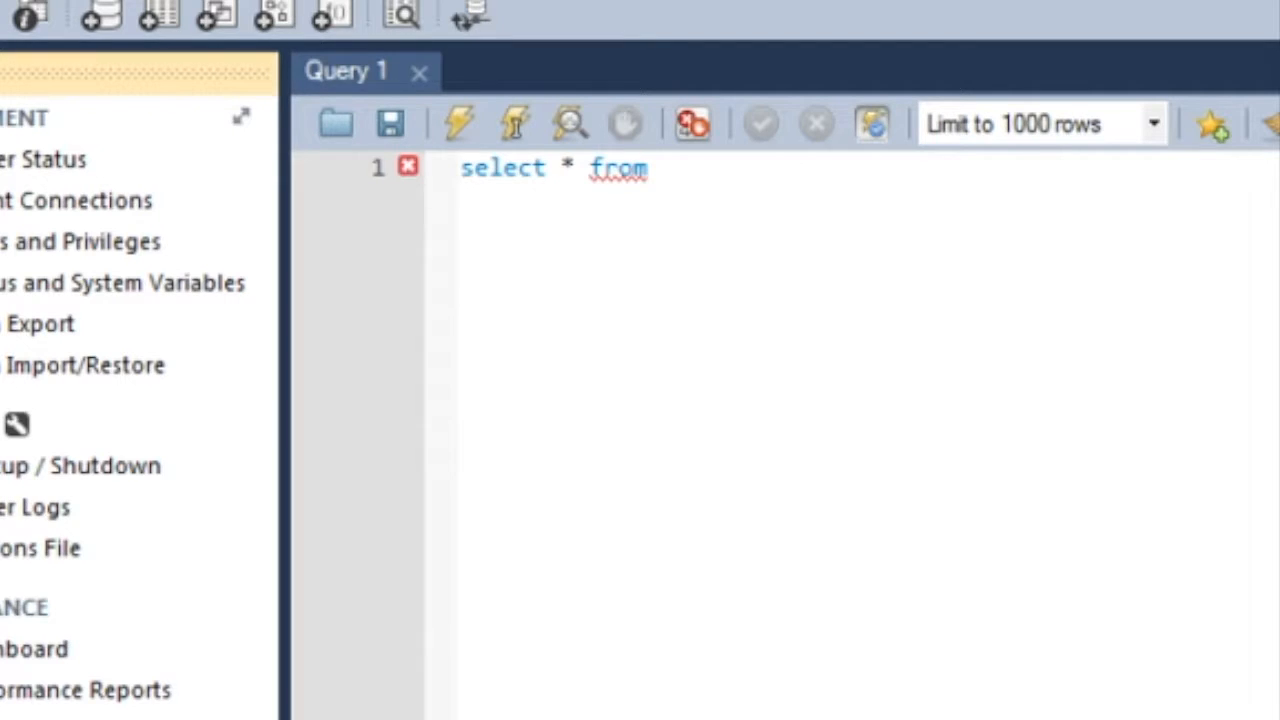
{"action": "left_click", "coordinate": [886, 578]}
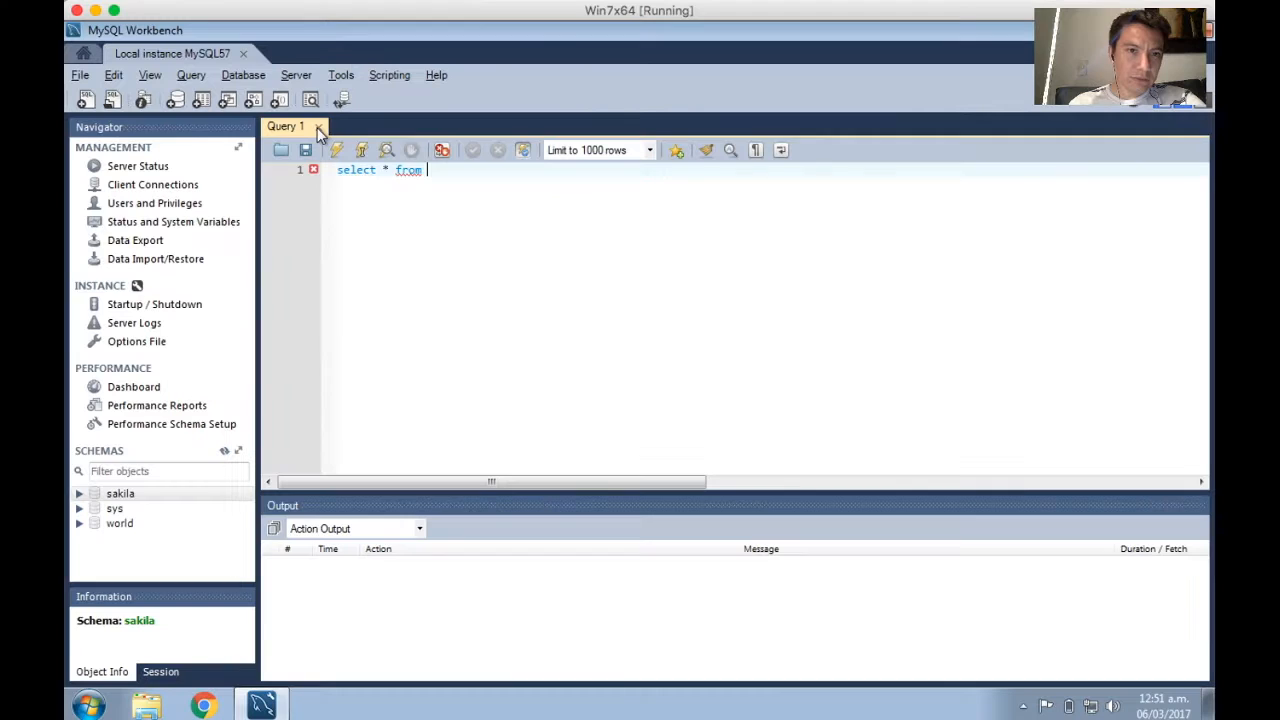
{"action": "left_click", "coordinate": [417, 76]}
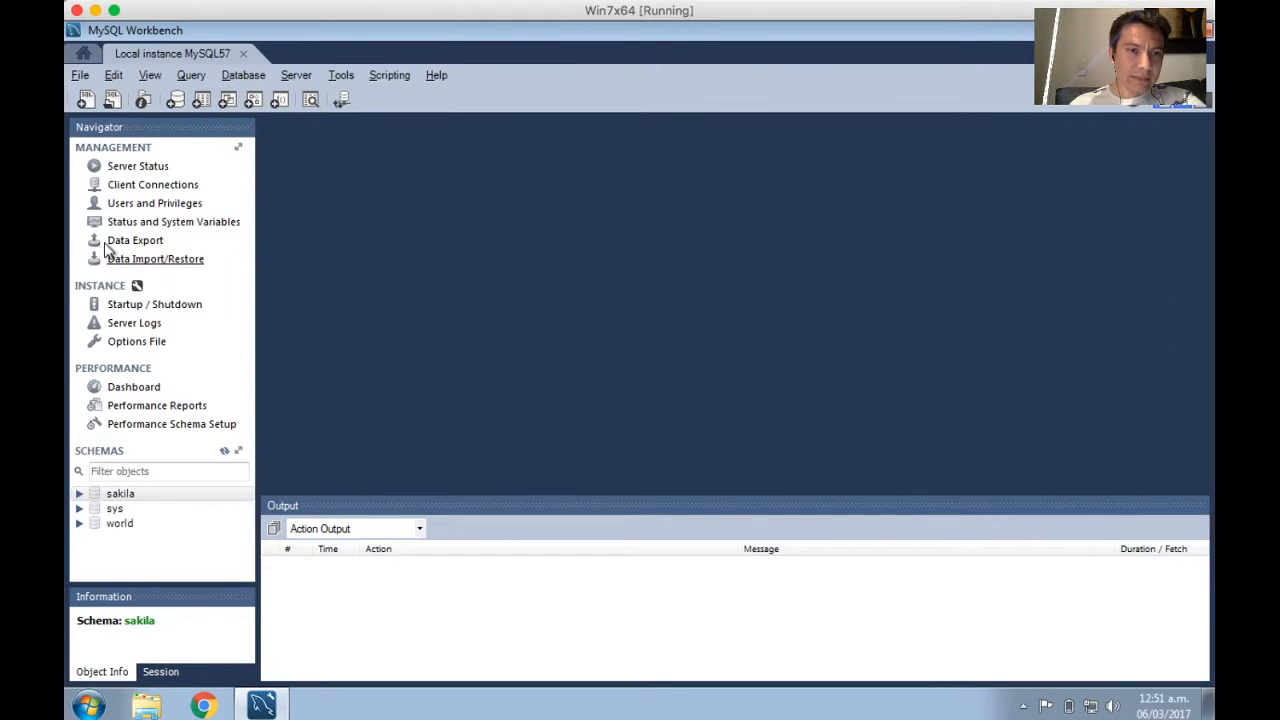
{"action": "left_click", "coordinate": [122, 166]}
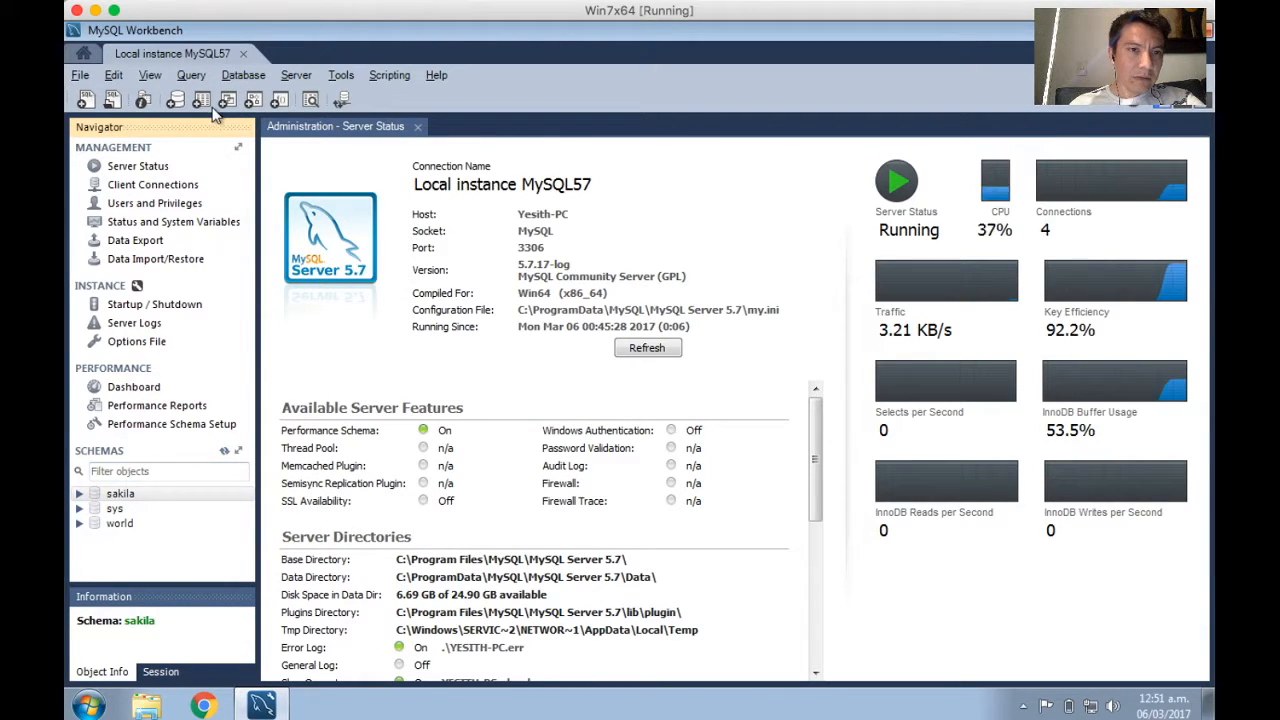
- Try to create a new function without a default schema set
{"action": "left_click", "coordinate": [272, 101]}
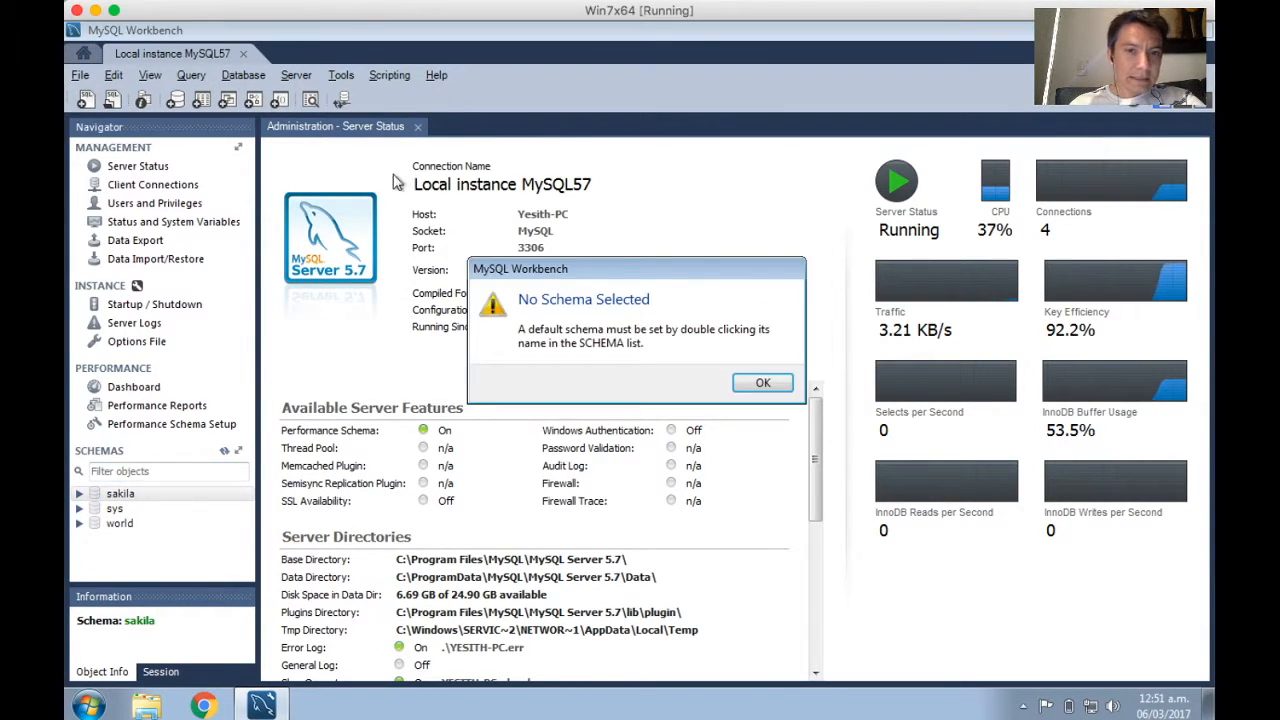
{"action": "left_click", "coordinate": [763, 384]}
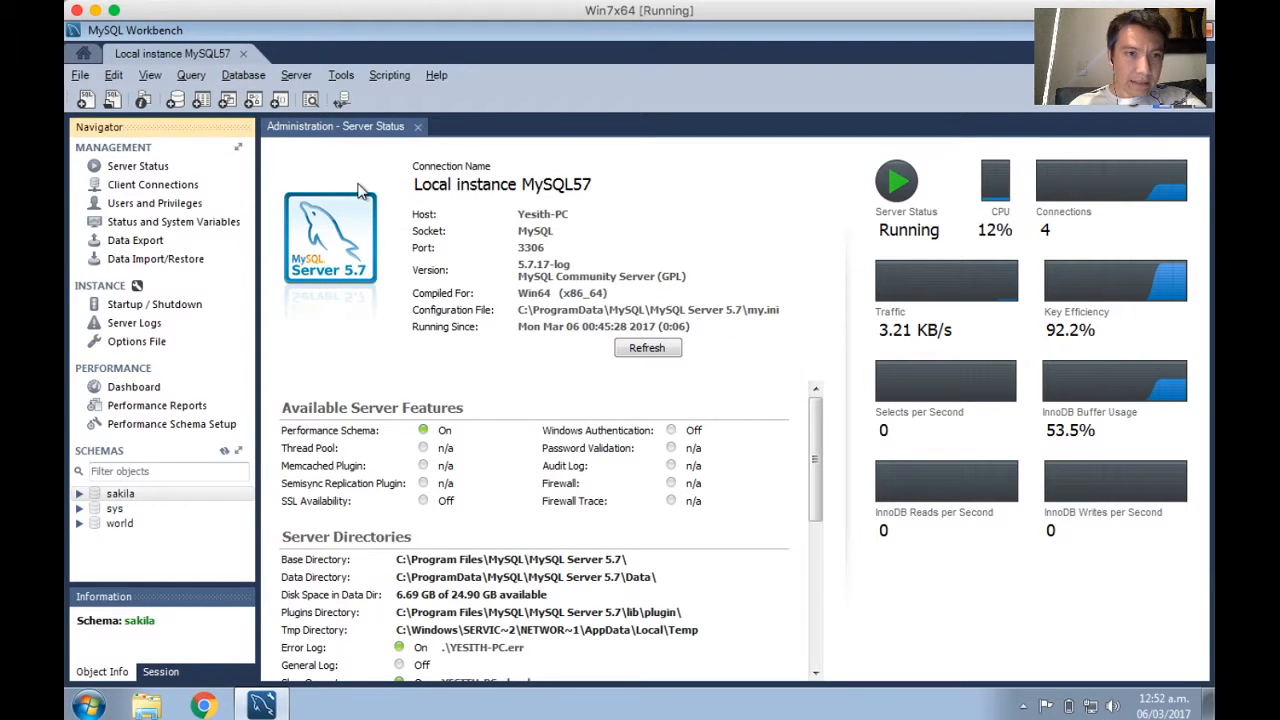
- Open a blank SQL file and the Open SQL Script browser, and dismiss both
{"action": "left_click", "coordinate": [86, 101]}
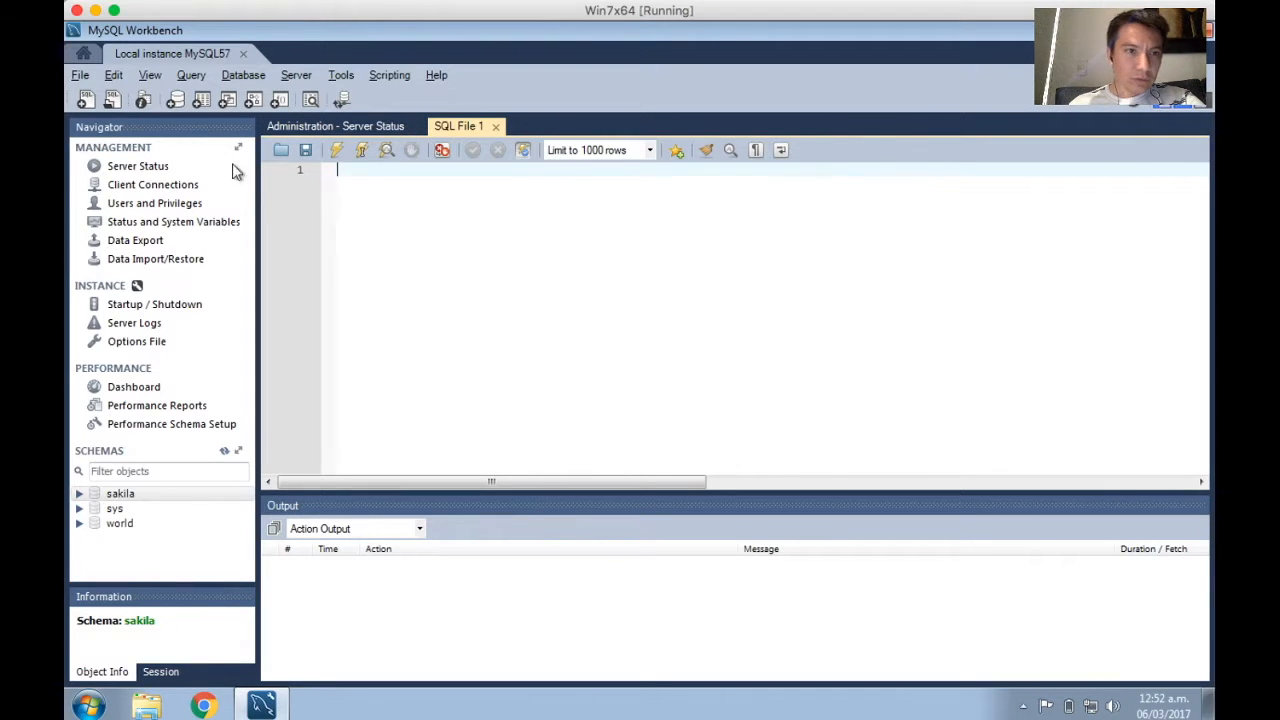
{"action": "left_click", "coordinate": [112, 102]}
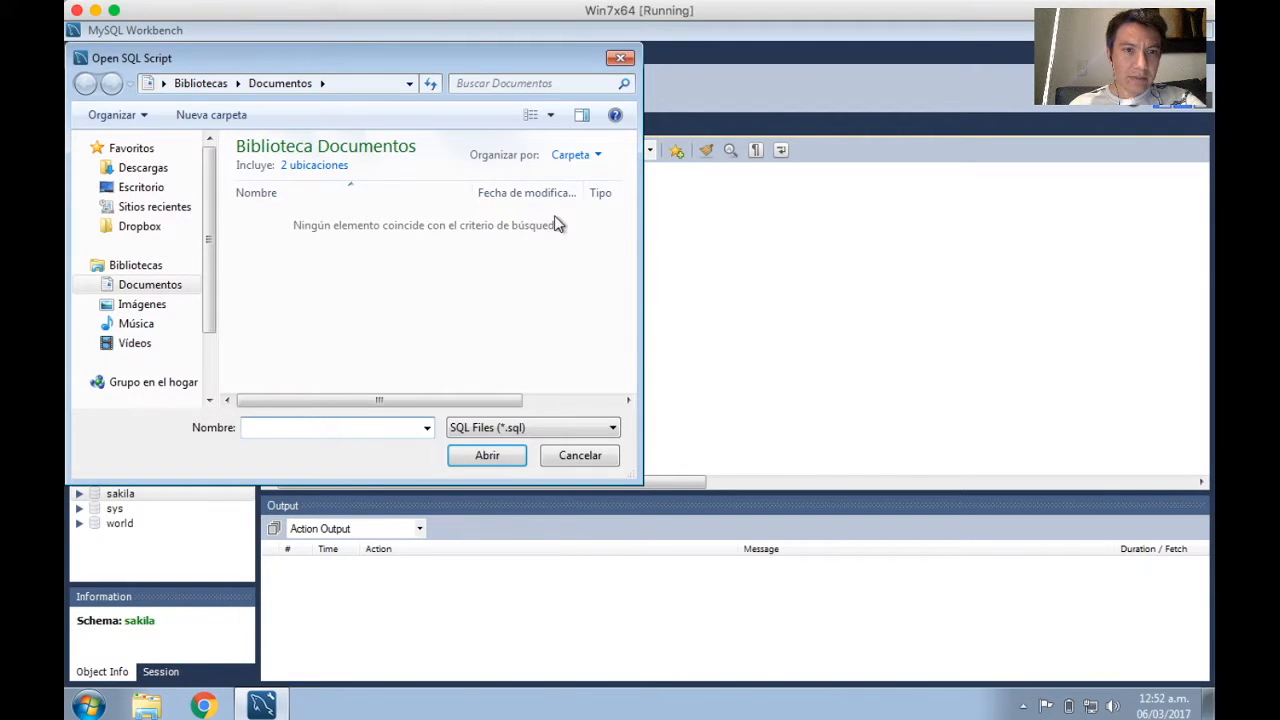
{"action": "left_click", "coordinate": [620, 58]}
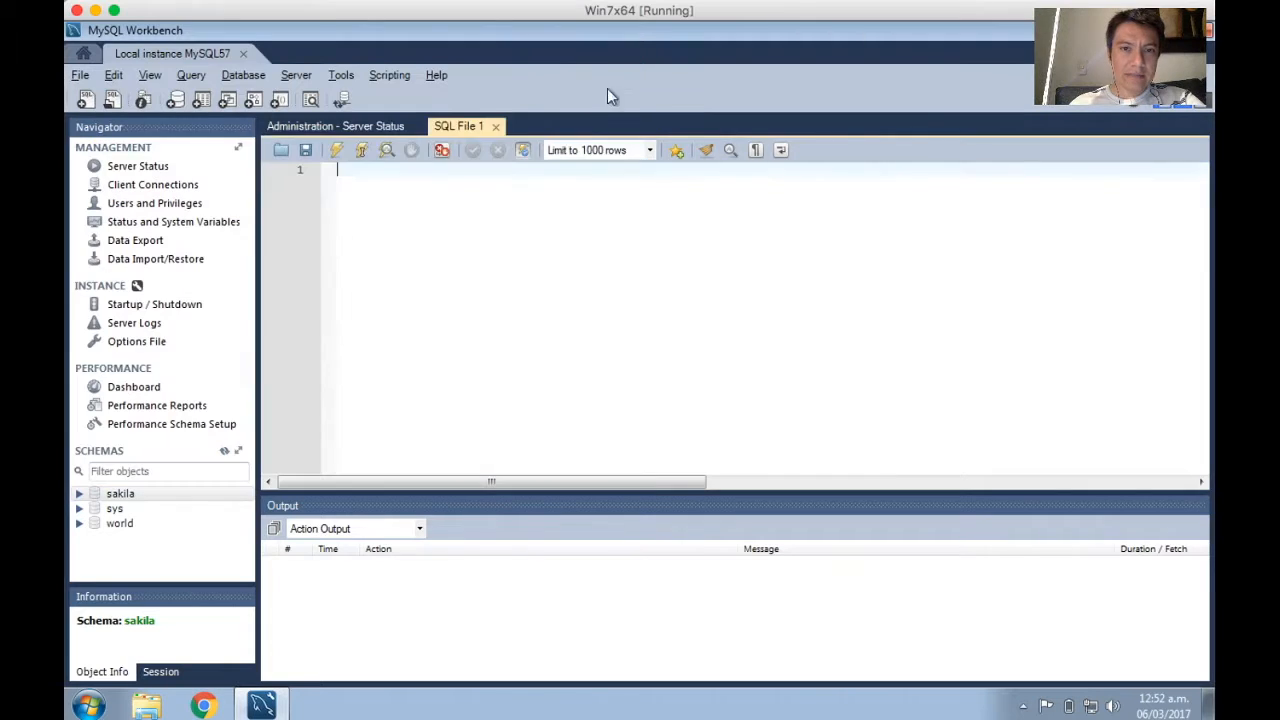
{"action": "left_click", "coordinate": [495, 126]}
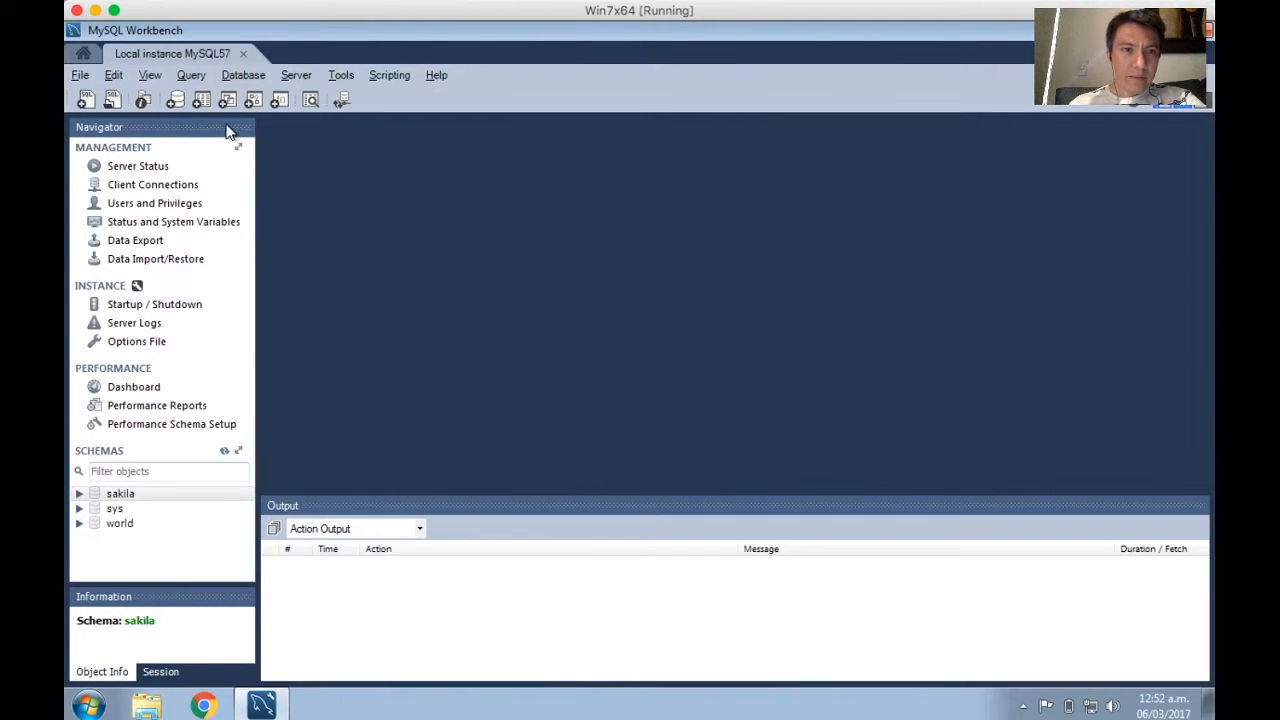
- Open another blank SQL file and close the Local instance MySQL57 connection
{"action": "left_click", "coordinate": [86, 101]}
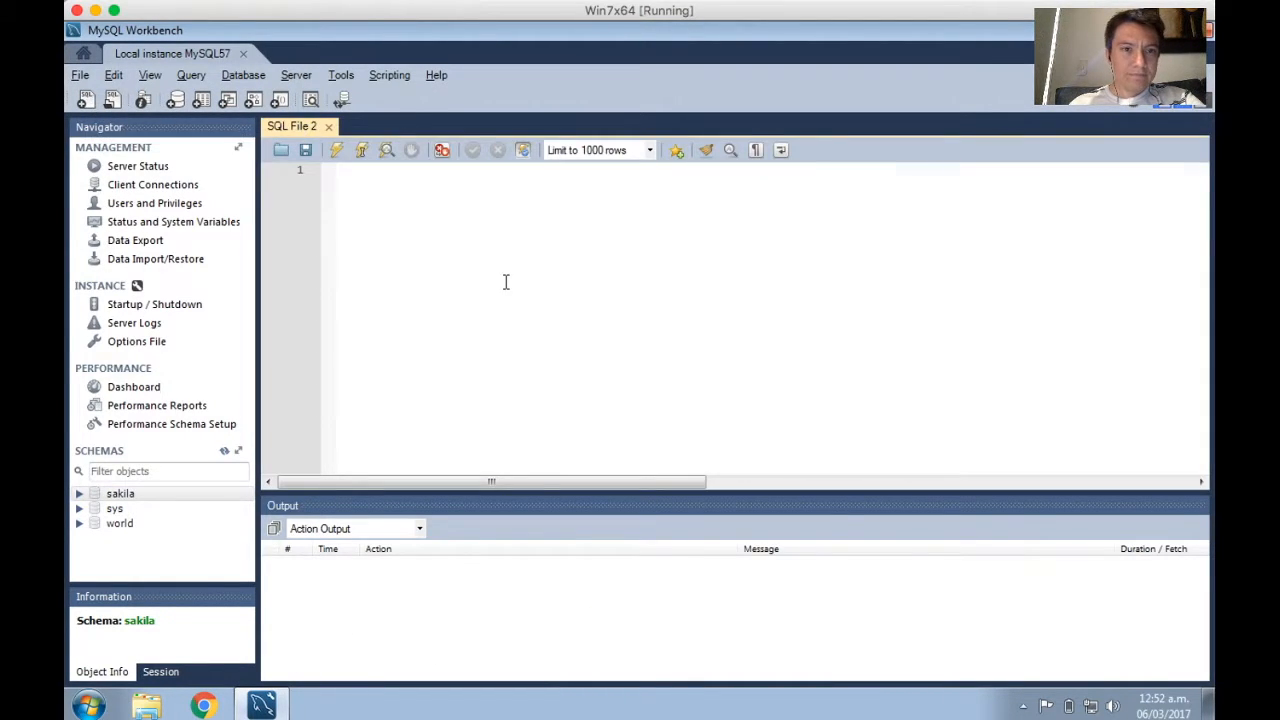
{"action": "left_click", "coordinate": [242, 55]}
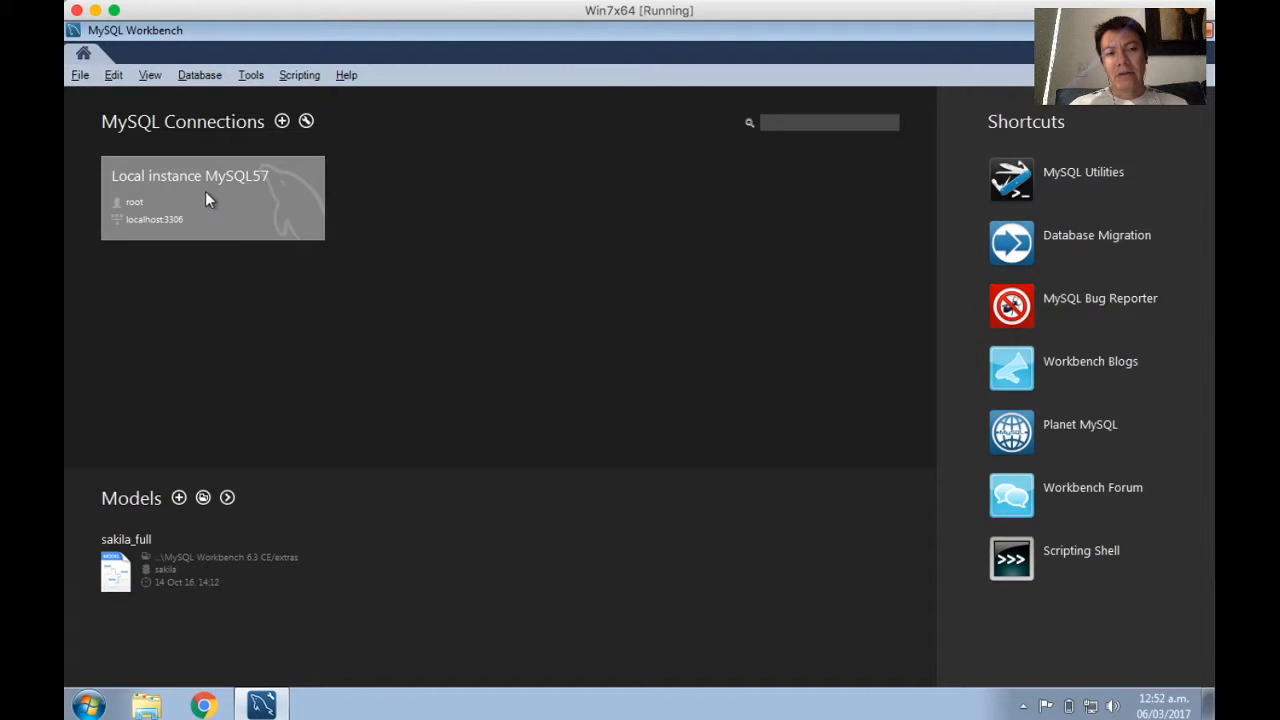
- Open the sakila_full model's EER diagram and hide the sidebar holding the Bird's Eye view and Catalog Tree
{"action": "left_click", "coordinate": [142, 540]}
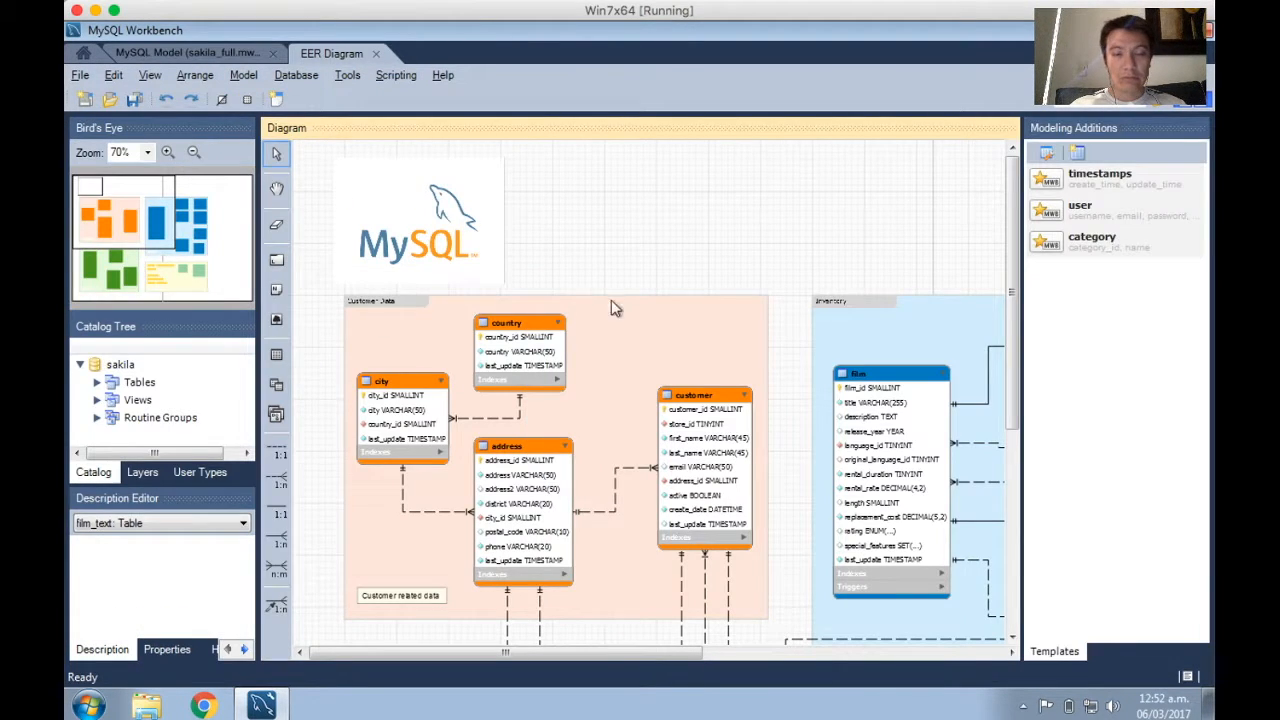
{"action": "scroll", "coordinate": [625, 320], "scroll_direction": "down", "scroll_amount": 1}
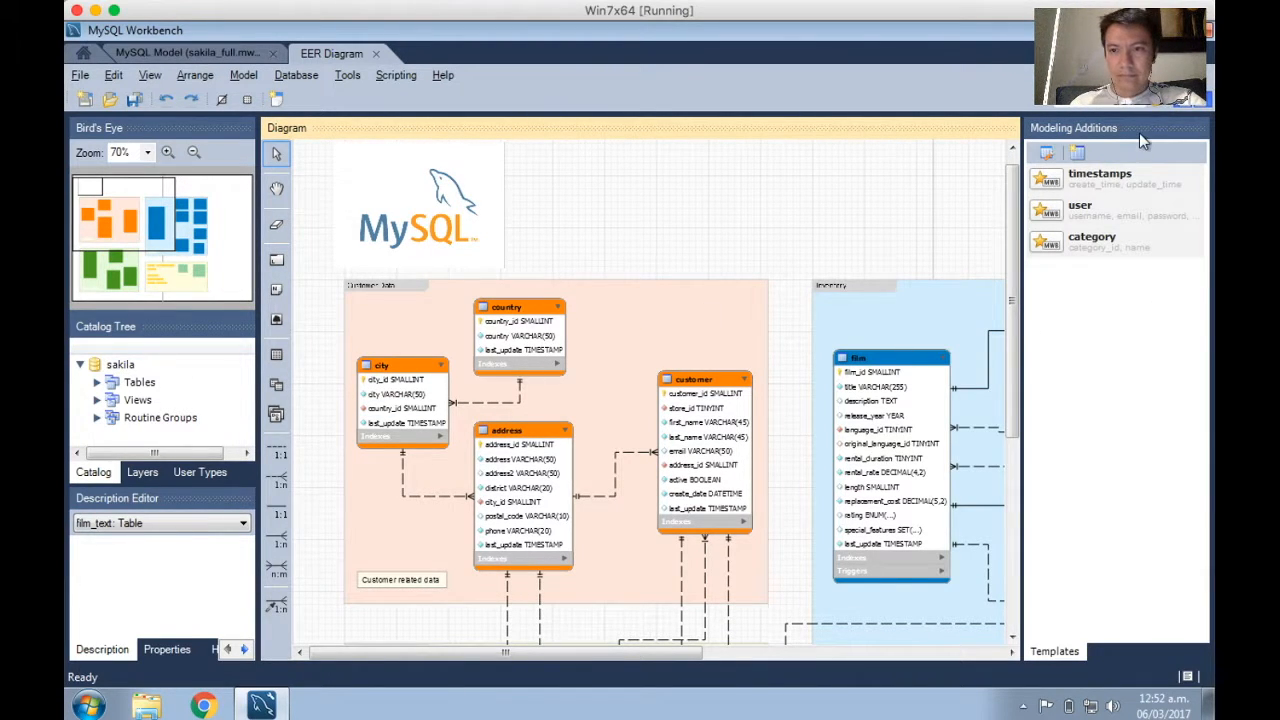
{"action": "left_click", "coordinate": [1189, 107]}
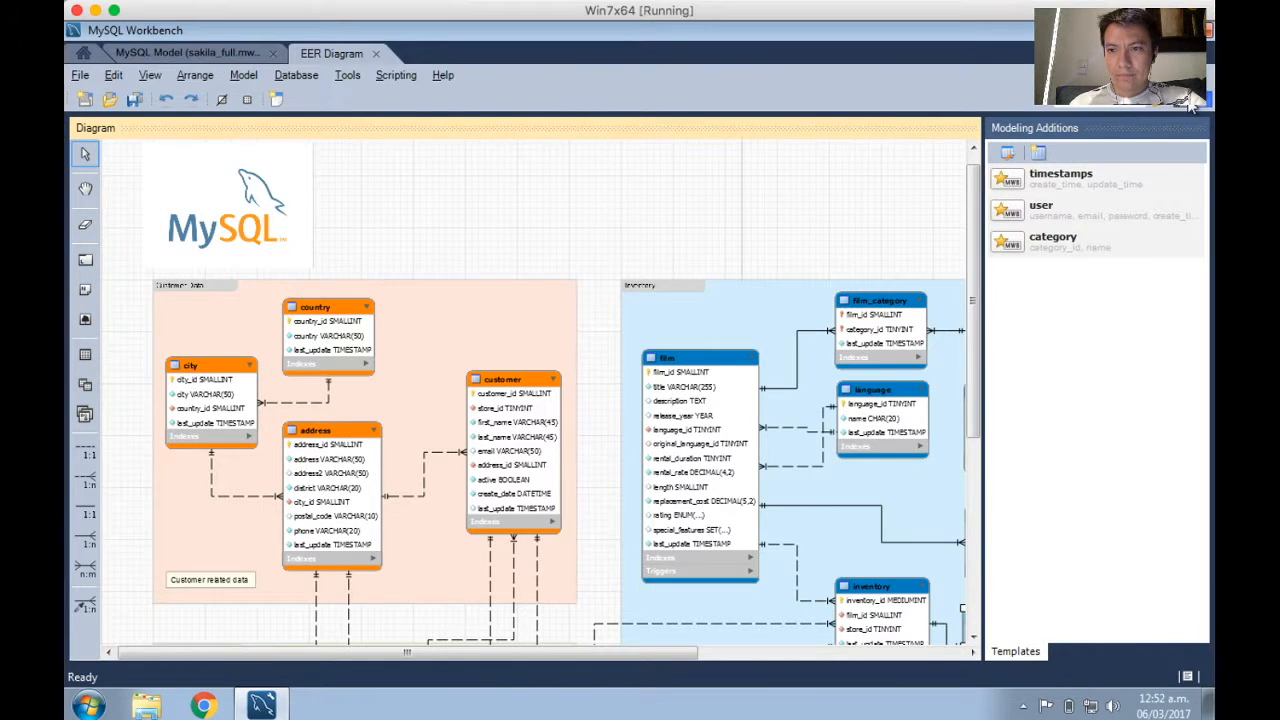
- Restore the sidebar with the Bird's Eye view and Catalog Tree, and hide the Modeling Additions sidebar
{"action": "left_click", "coordinate": [1183, 108]}
{"action": "left_click", "coordinate": [1204, 108]}
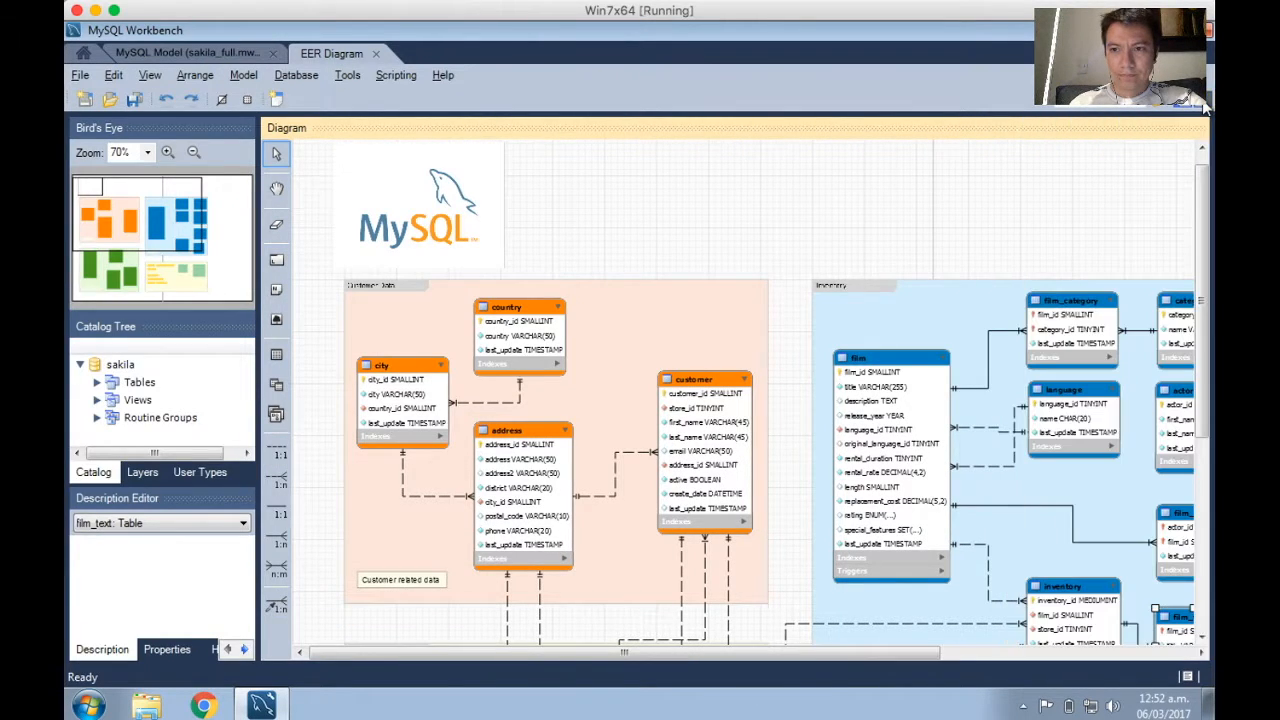
{"action": "scroll", "coordinate": [769, 554], "scroll_direction": "down", "scroll_amount": 4}
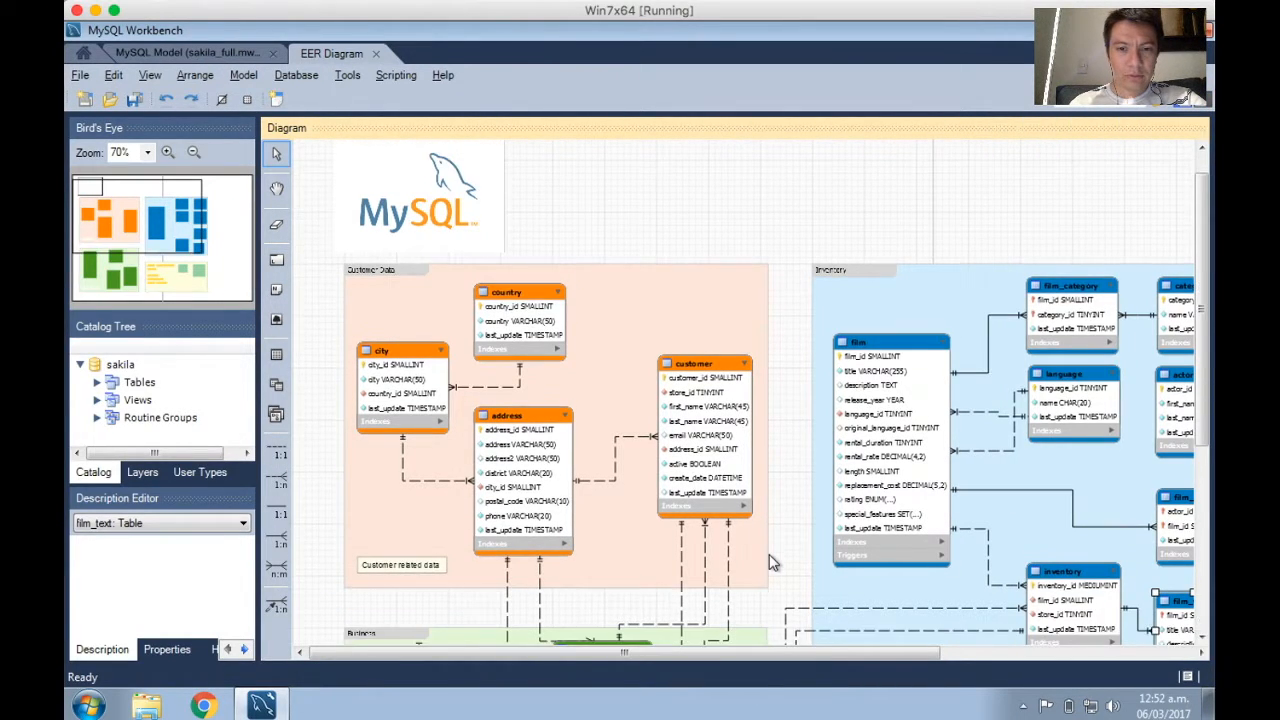
{"action": "scroll", "coordinate": [553, 252], "scroll_direction": "up", "scroll_amount": 5}
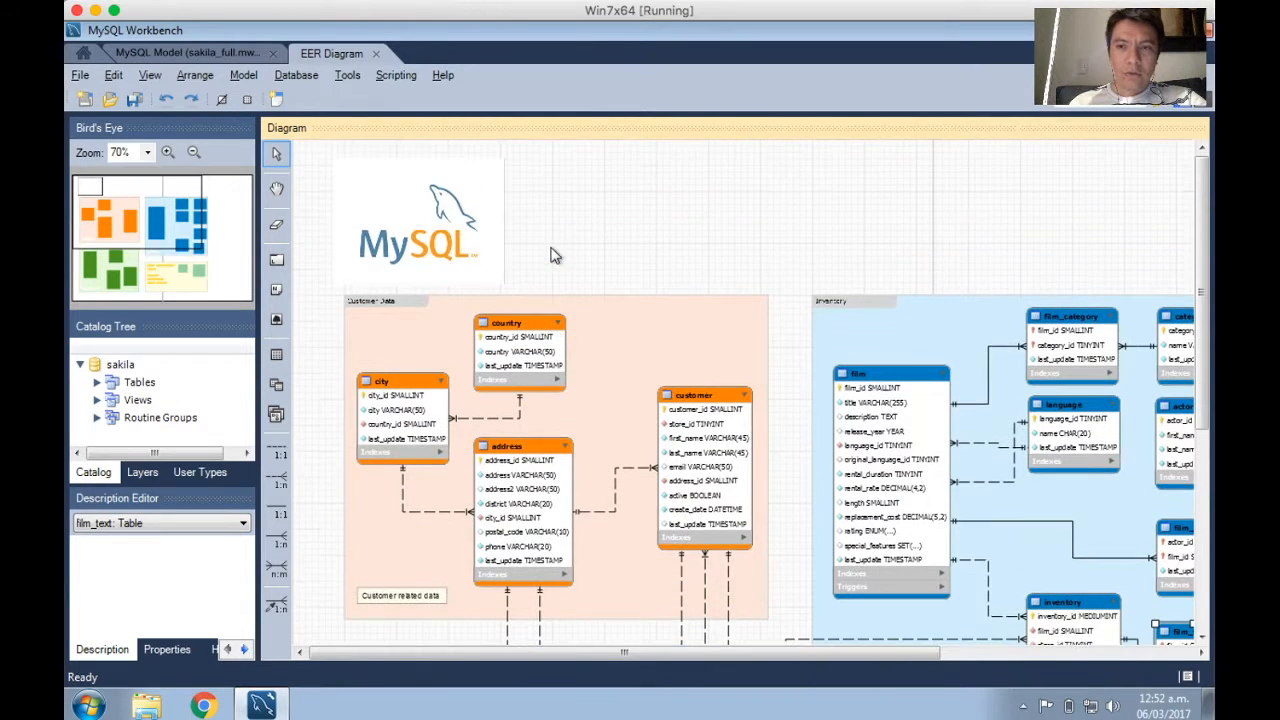
- Examine the logo image, the Customer Data, Business and Inventory layers, and the views in the sakila_full diagram
{"action": "left_click", "coordinate": [380, 240]}
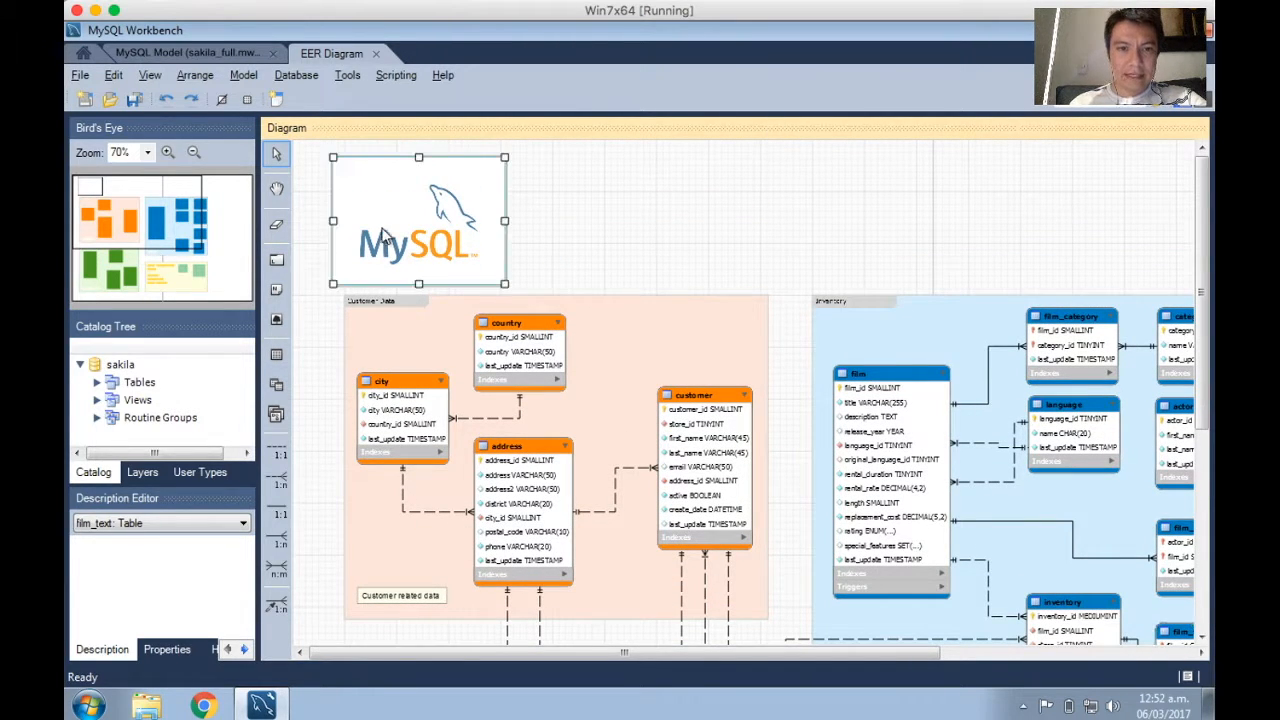
{"action": "left_click", "coordinate": [556, 244]}
{"action": "left_click", "coordinate": [636, 331]}
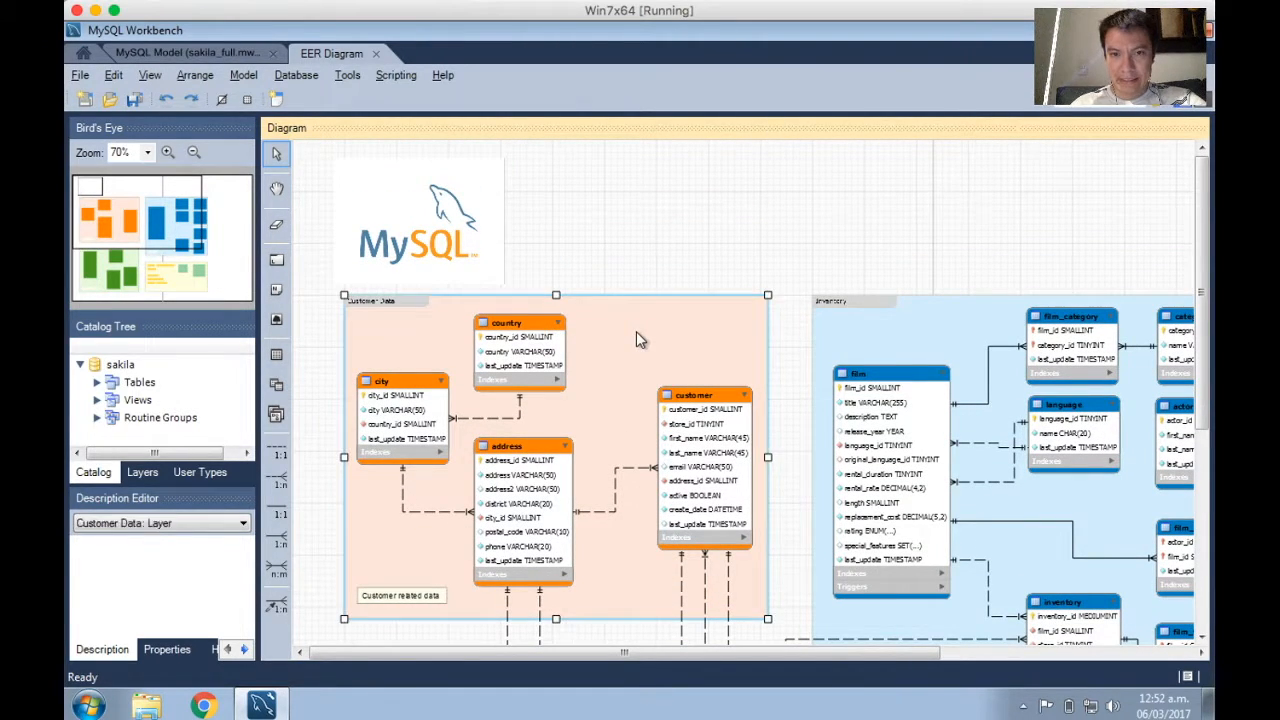
{"action": "left_click", "coordinate": [663, 231]}
{"action": "scroll", "coordinate": [663, 238], "scroll_direction": "down", "scroll_amount": 9}
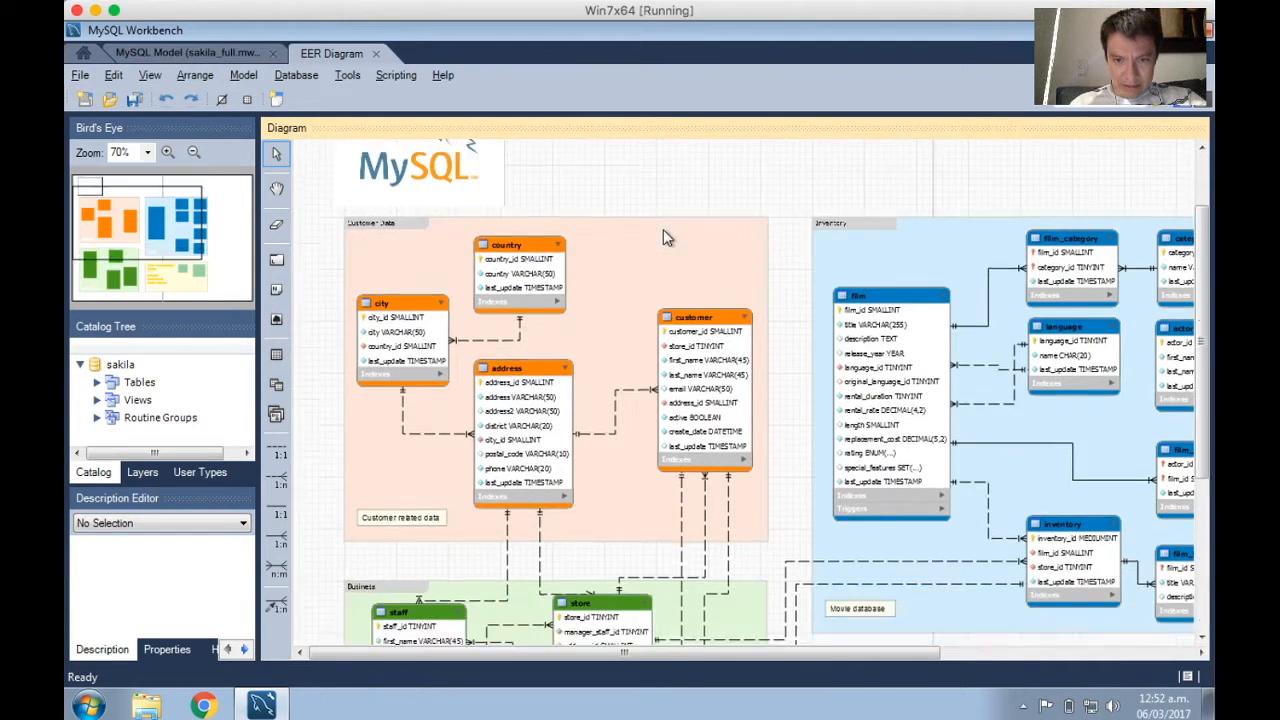
{"action": "scroll", "coordinate": [665, 232], "scroll_direction": "down", "scroll_amount": 3}
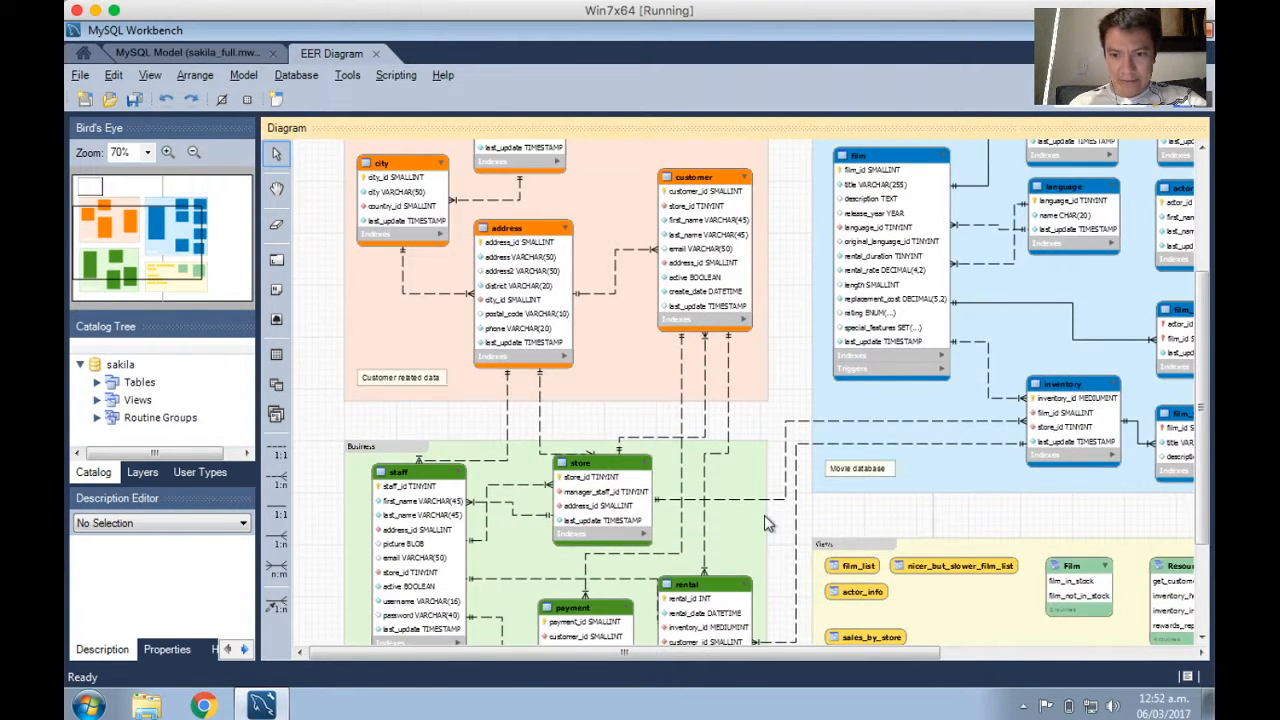
{"action": "scroll", "coordinate": [764, 515], "scroll_direction": "down", "scroll_amount": 7}
{"action": "left_click", "coordinate": [858, 438]}
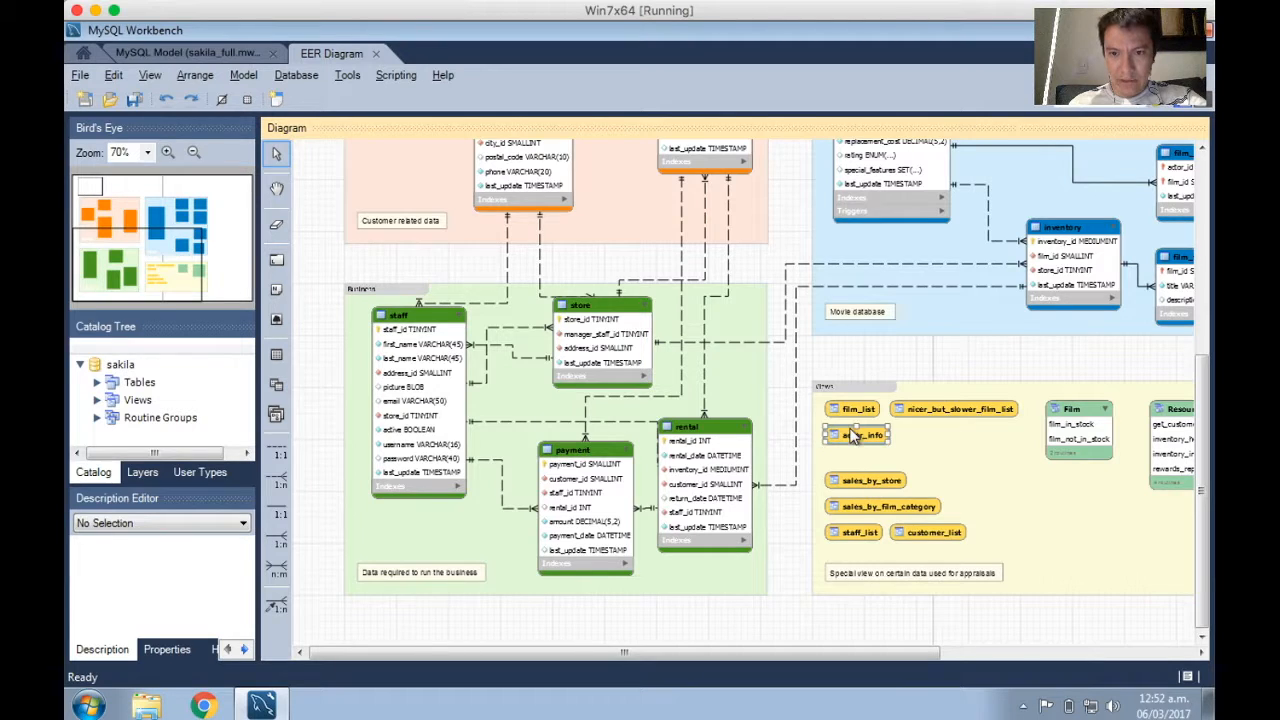
{"action": "left_click", "coordinate": [948, 355]}
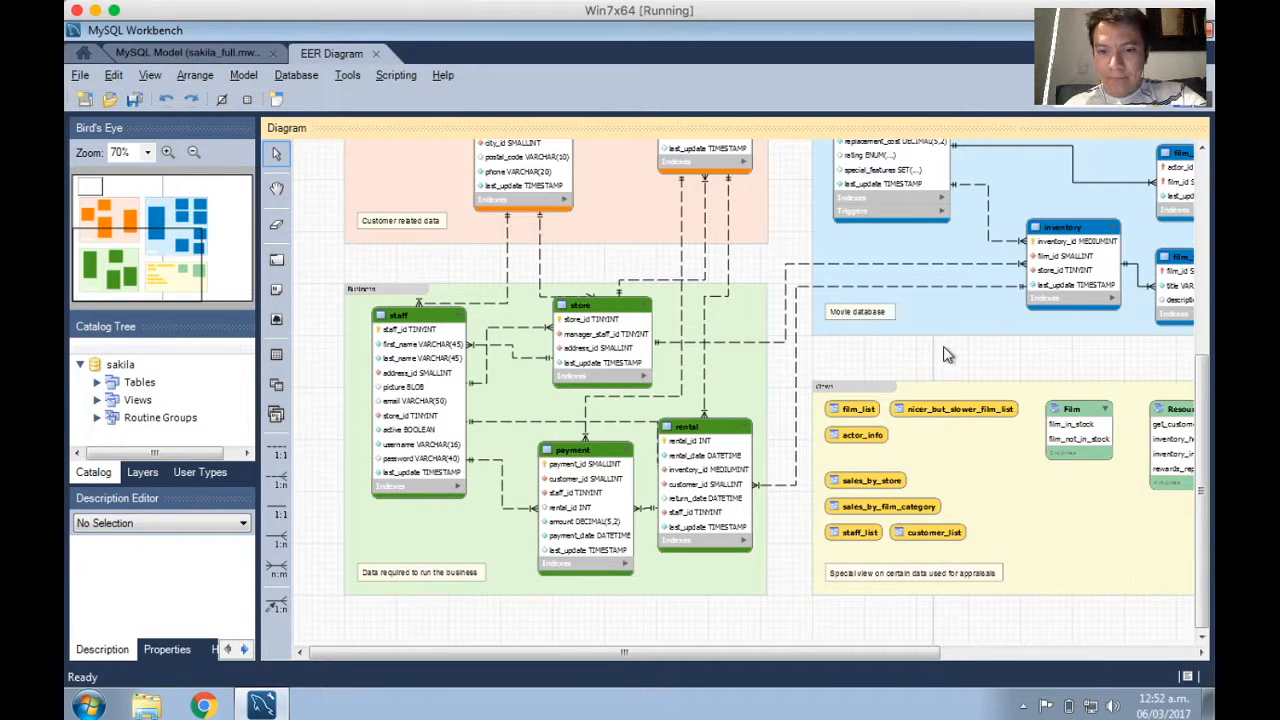
- Close the EER diagram and the sakila_full model
{"action": "scroll", "coordinate": [948, 355], "scroll_direction": "up", "scroll_amount": 5}
{"action": "left_click", "coordinate": [375, 53]}
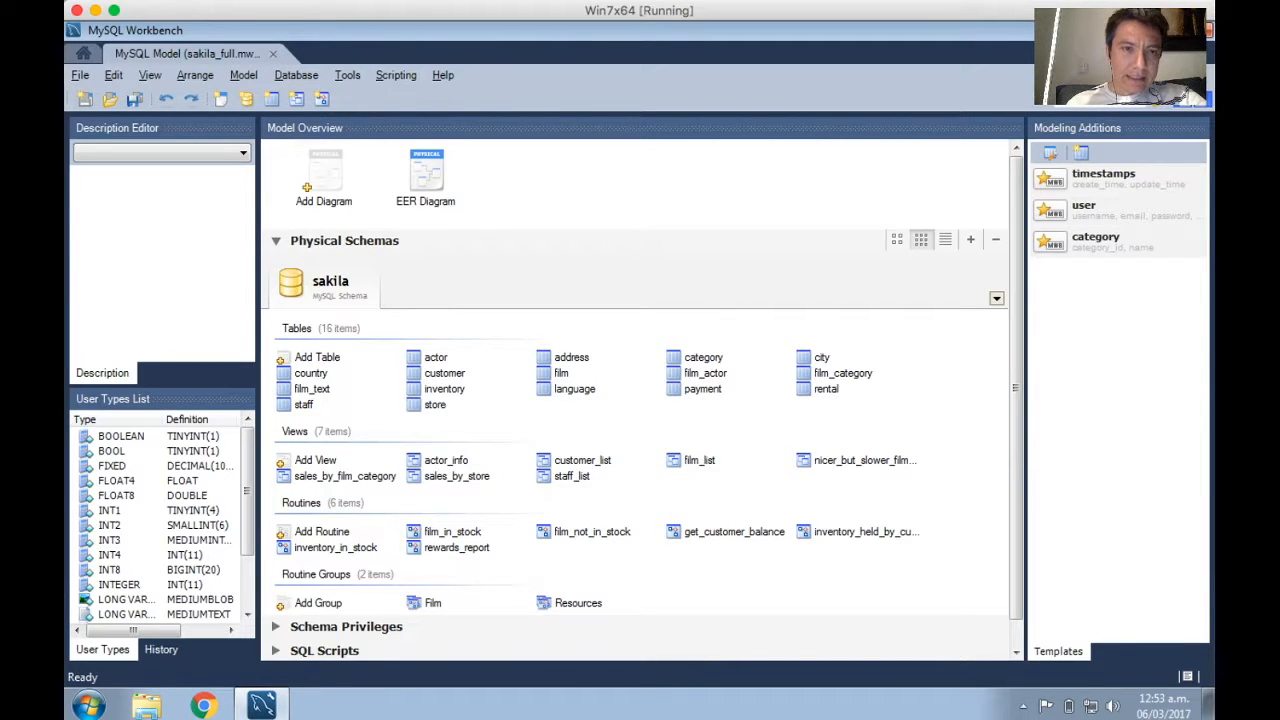
{"action": "left_click", "coordinate": [272, 53]}
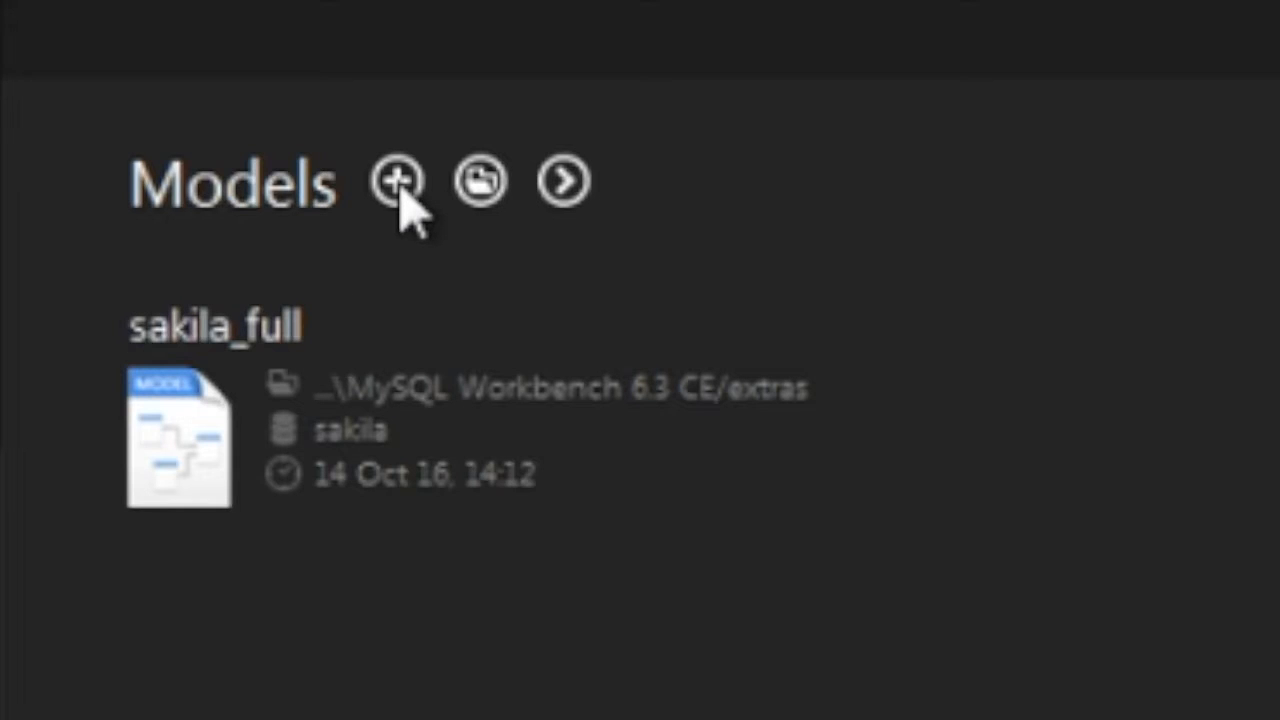
- Create a new model and add an EER diagram to it
{"action": "left_click", "coordinate": [399, 184]}
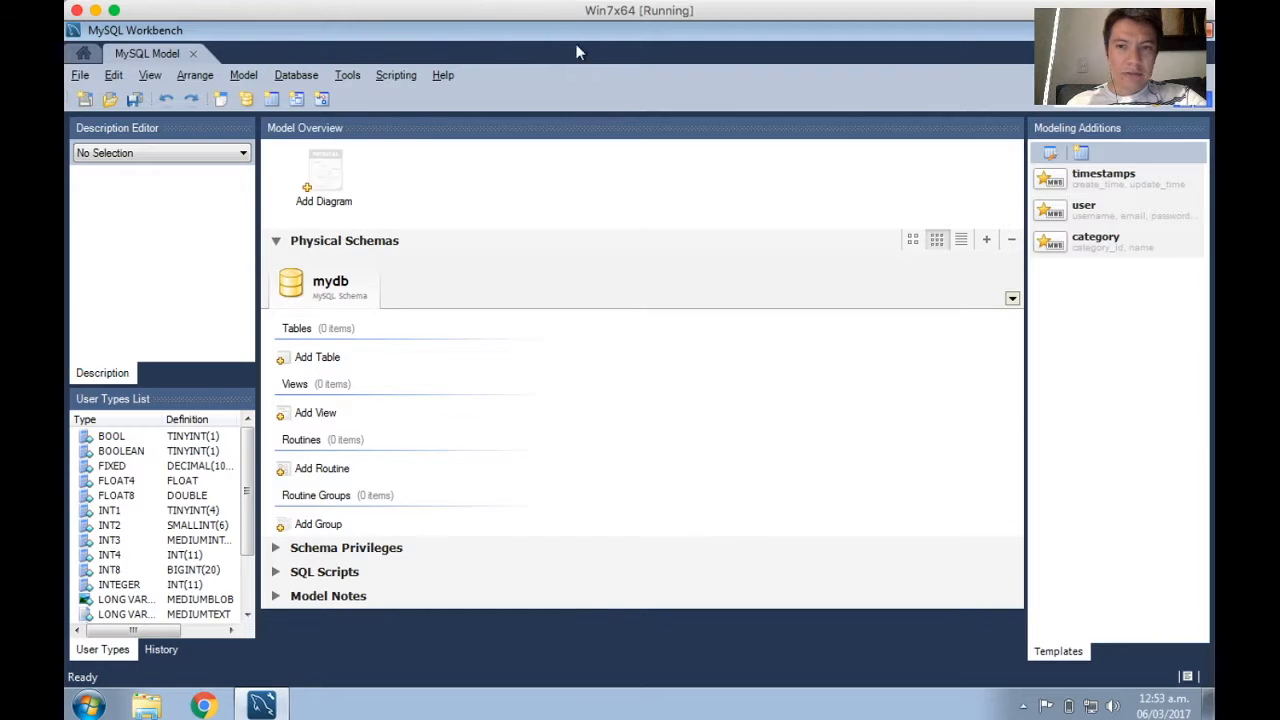
{"action": "left_click", "coordinate": [322, 176]}
{"action": "double_click", "coordinate": [322, 176]}
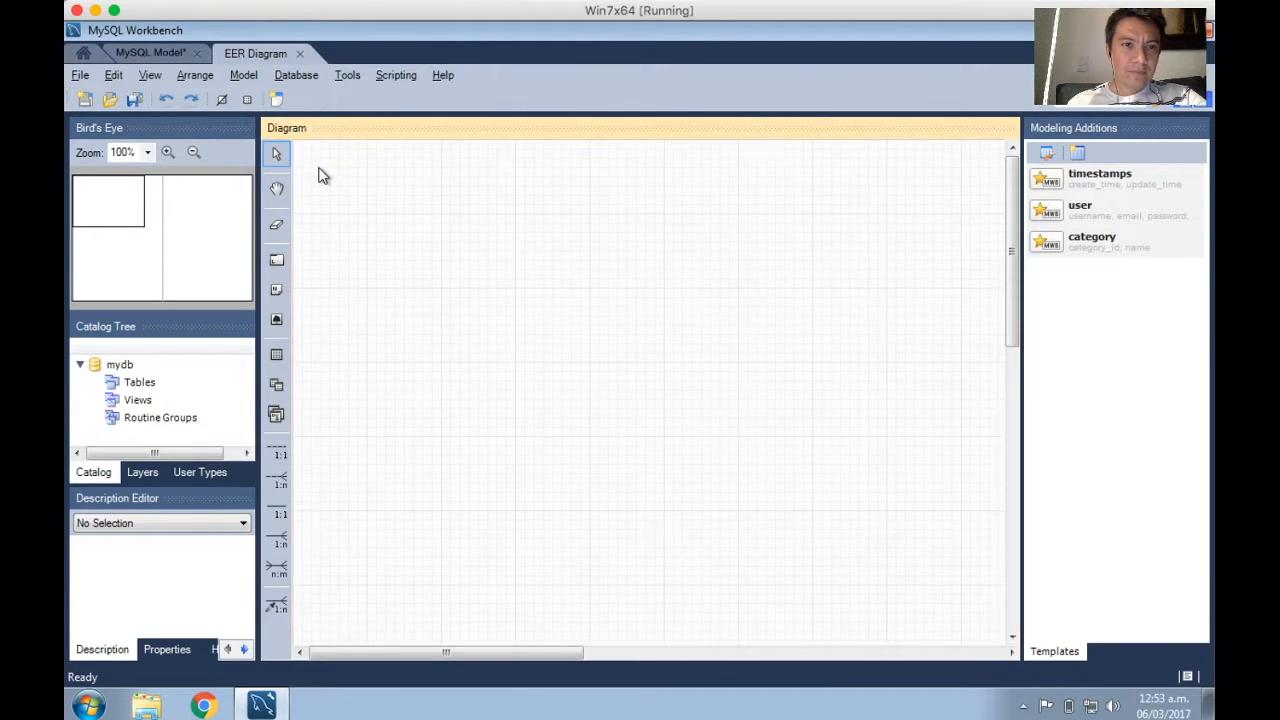
- Rename the new model's EER diagram as DiagramaUniversidad
{"action": "left_click", "coordinate": [182, 53]}
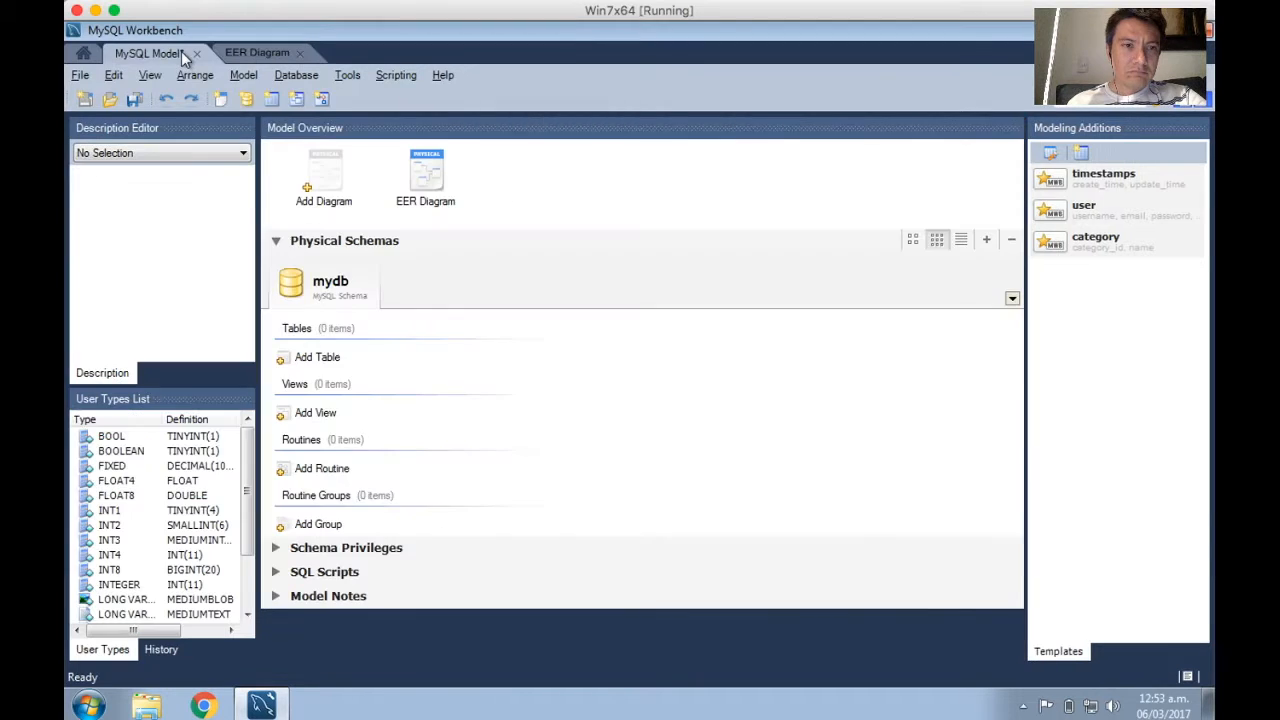
{"action": "left_click", "coordinate": [420, 180]}
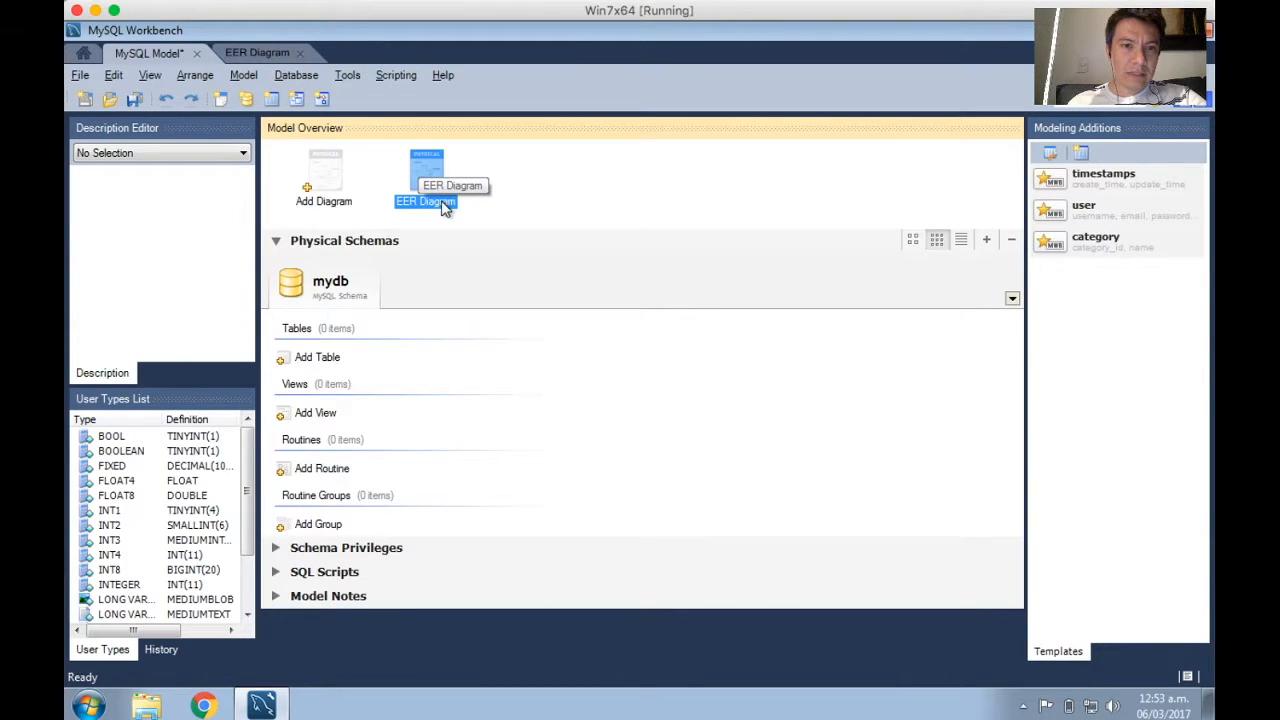
{"action": "right_click", "coordinate": [443, 205]}
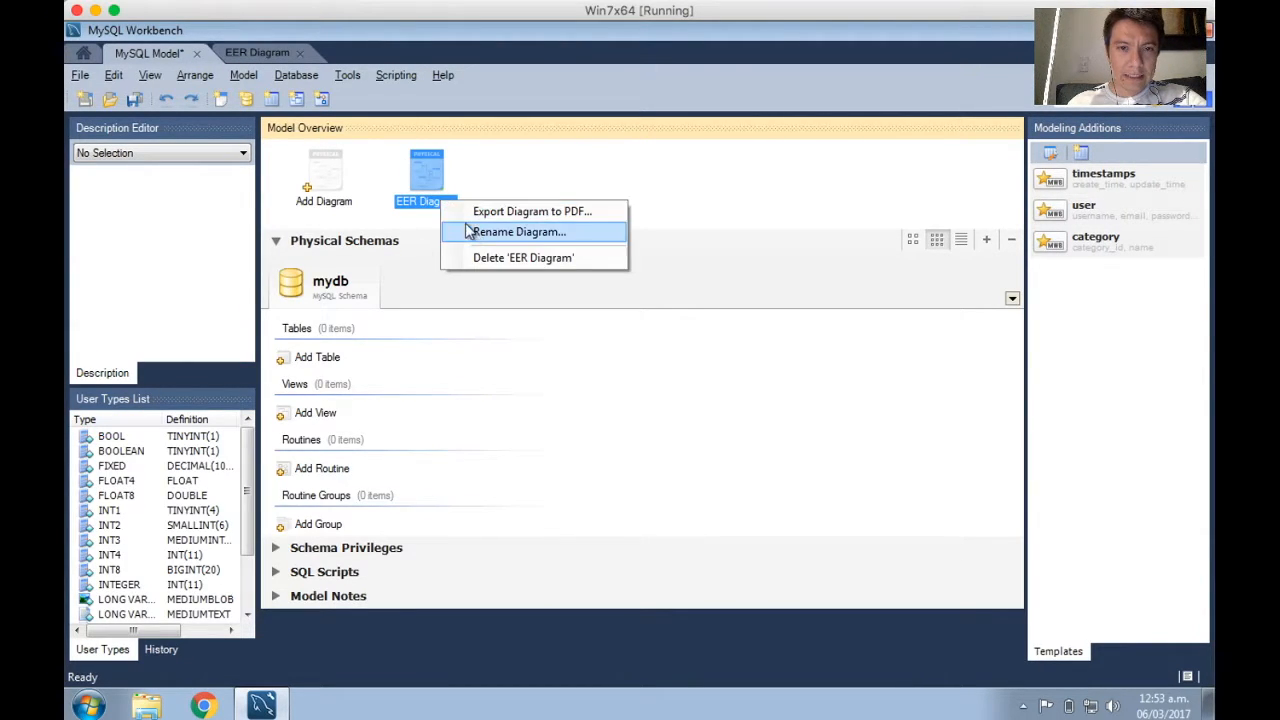
{"action": "left_click", "coordinate": [519, 232]}
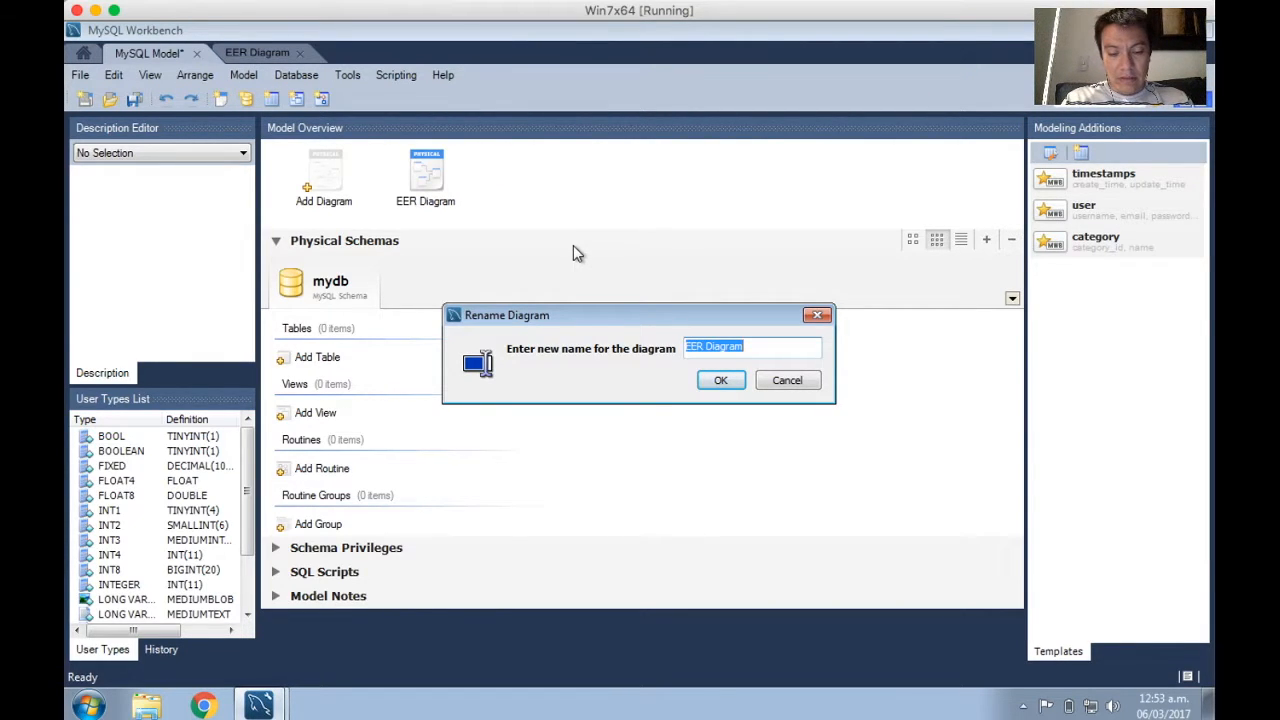
{"action": "type", "text": "Dua"}
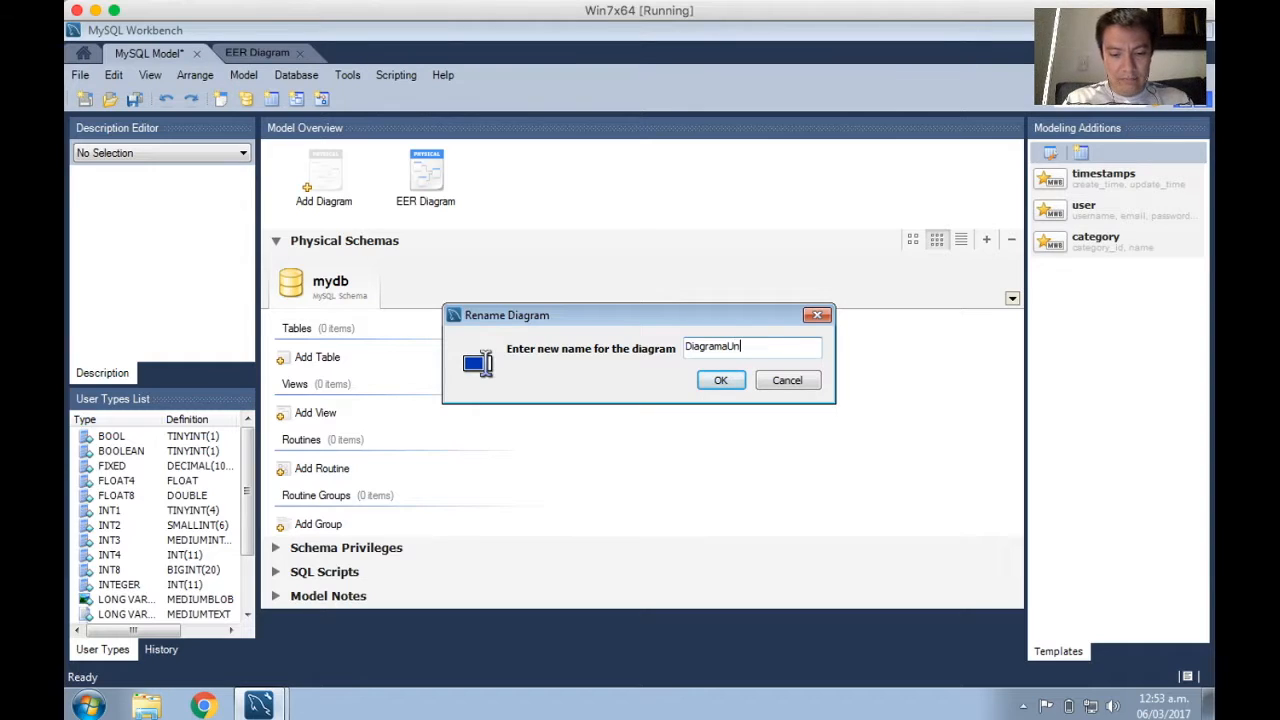
{"action": "type", "text": "sidad"}
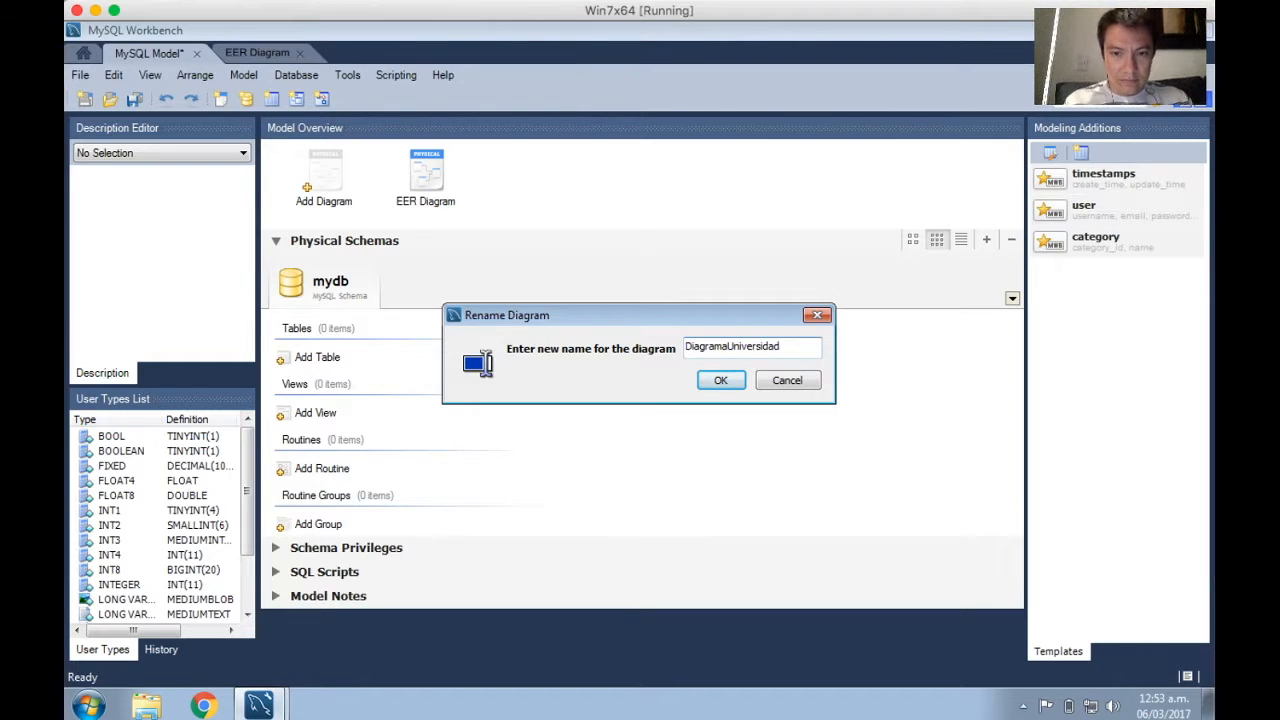
{"action": "key", "text": "Return"}
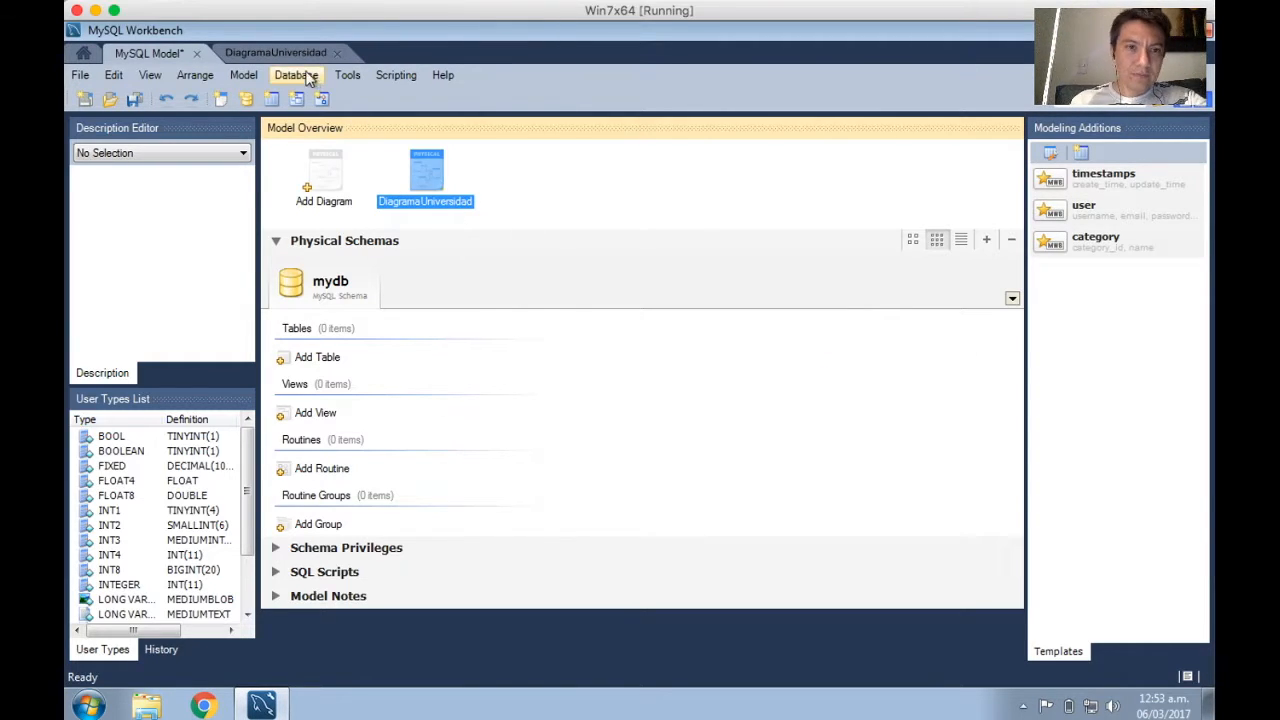
- Open DiagramaUniversidad and examine its zoom controls and the mydb schema in the Catalog Tree
{"action": "left_click", "coordinate": [300, 56]}
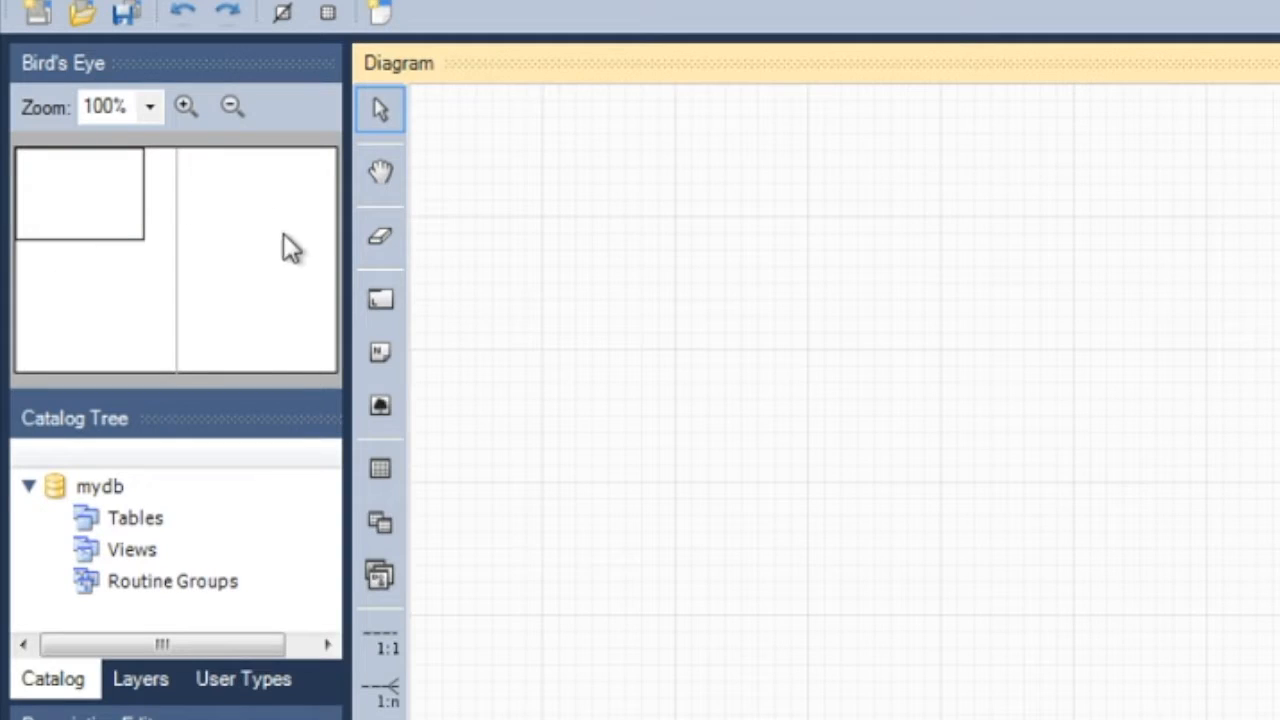
{"action": "left_click", "coordinate": [185, 105]}
{"action": "left_click", "coordinate": [231, 105]}
{"action": "left_click", "coordinate": [112, 488]}
{"action": "left_click", "coordinate": [144, 515]}
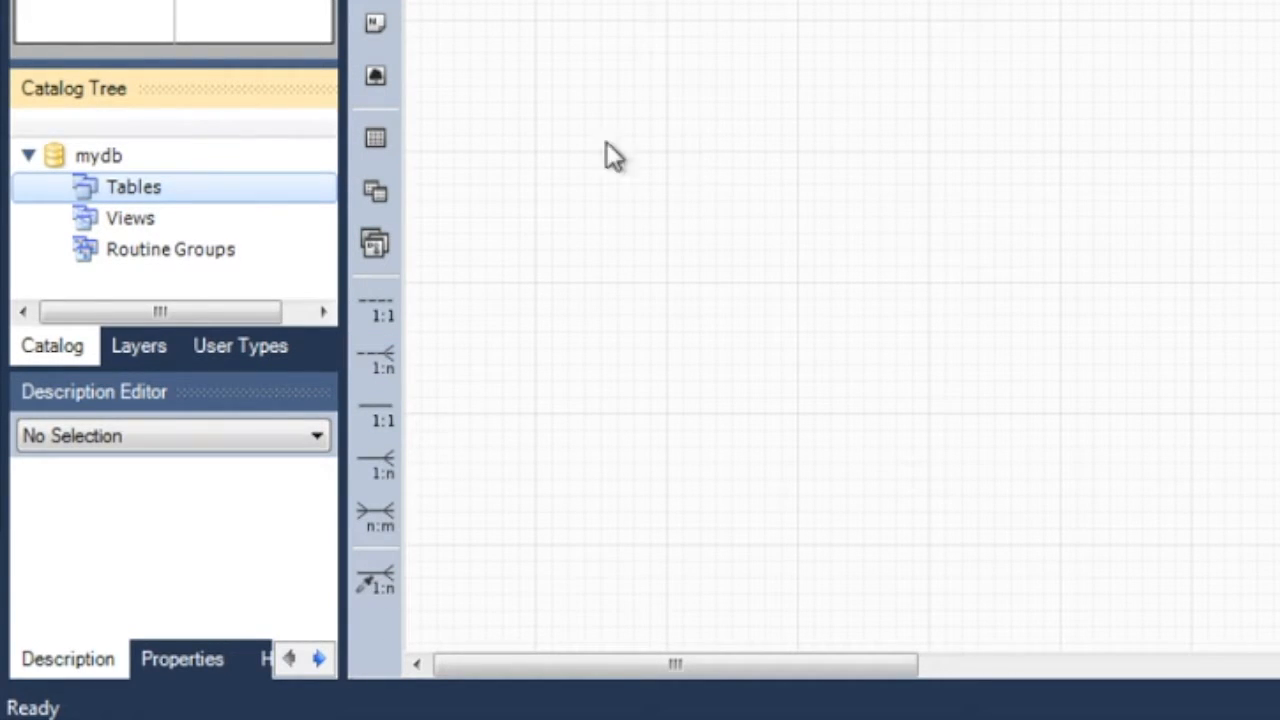
- Rename the mydb schema as bduniversidad and close its schema editor
{"action": "left_click", "coordinate": [104, 150]}
{"action": "right_click", "coordinate": [104, 150]}
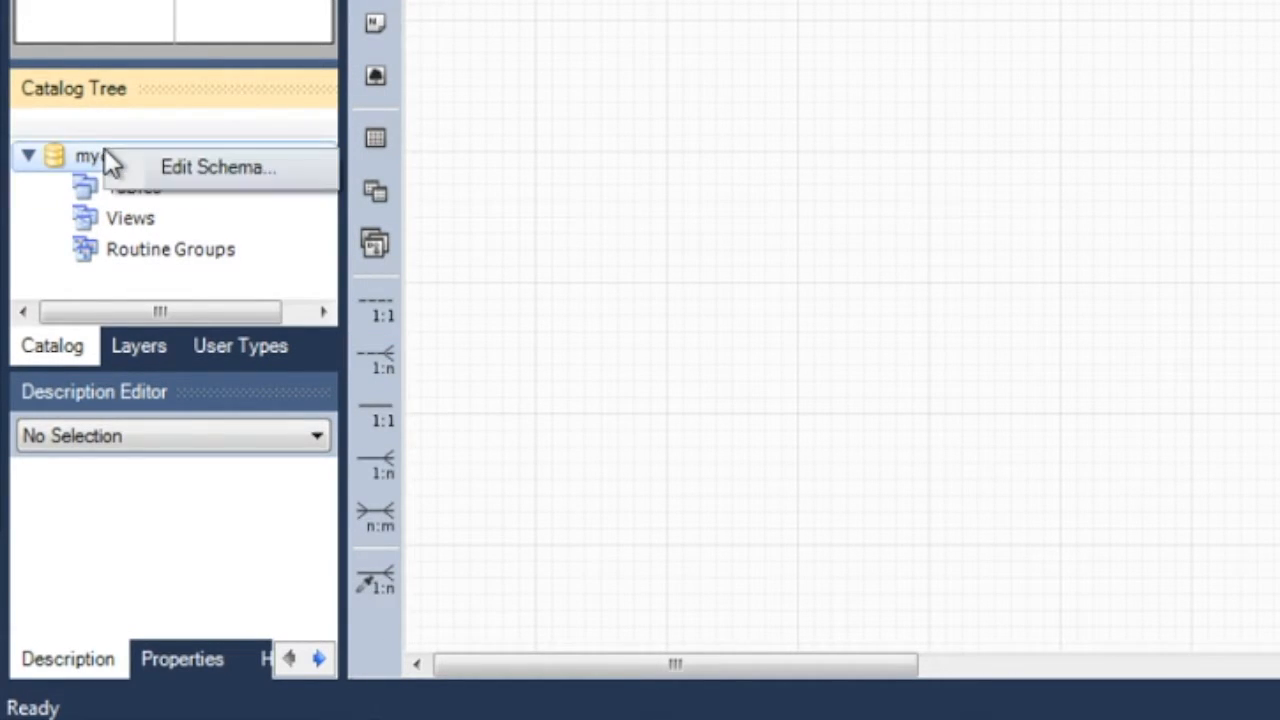
{"action": "left_click", "coordinate": [160, 168]}
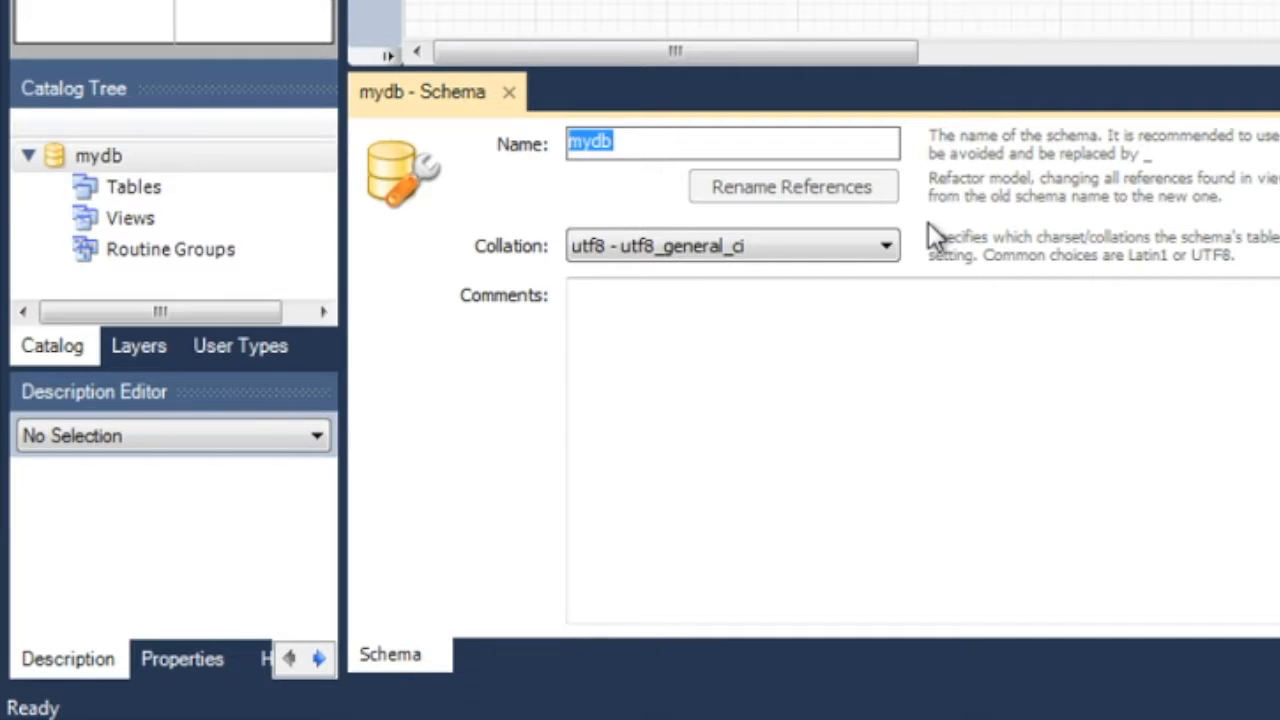
{"action": "type", "text": "bd"}
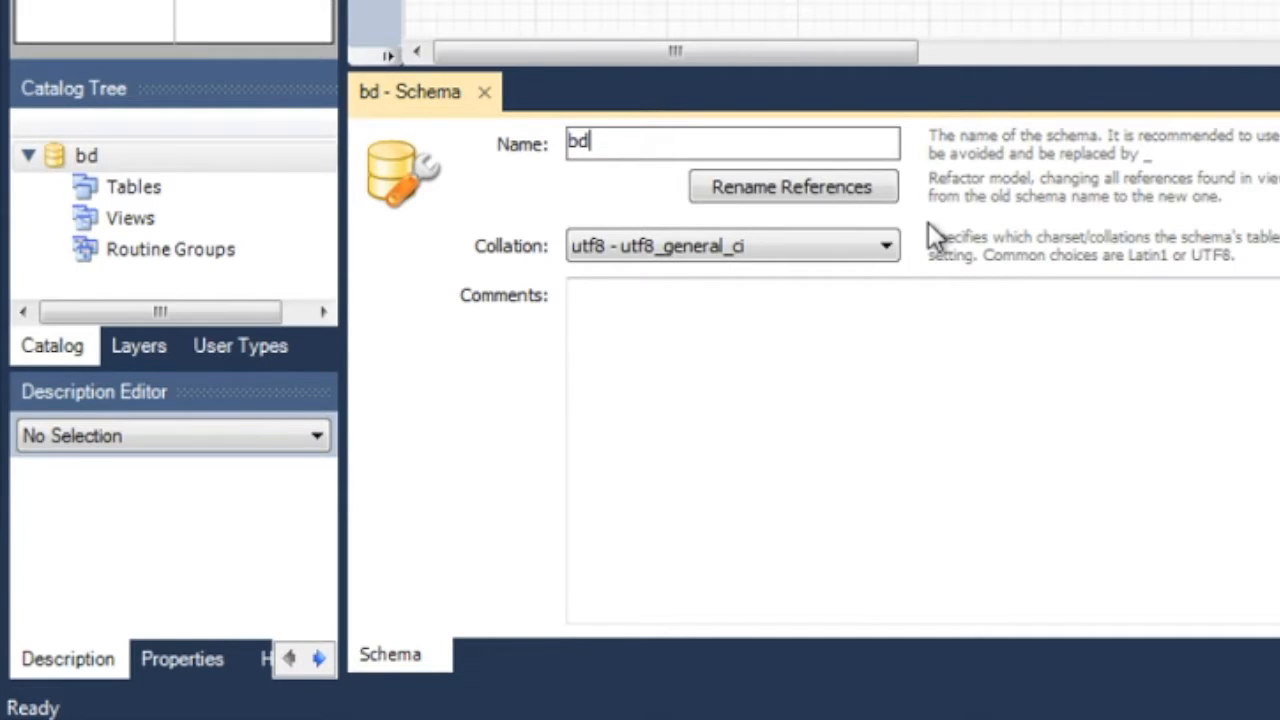
{"action": "type", "text": "un"}
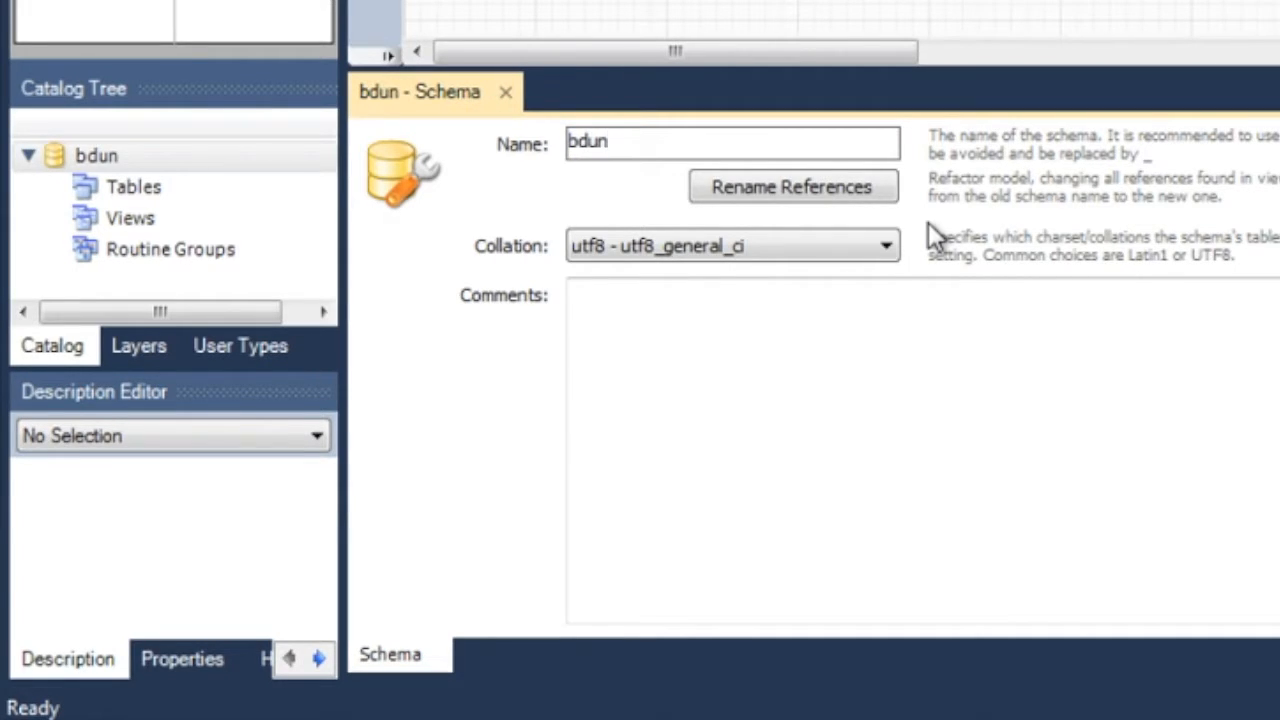
{"action": "type", "text": "iversidad"}
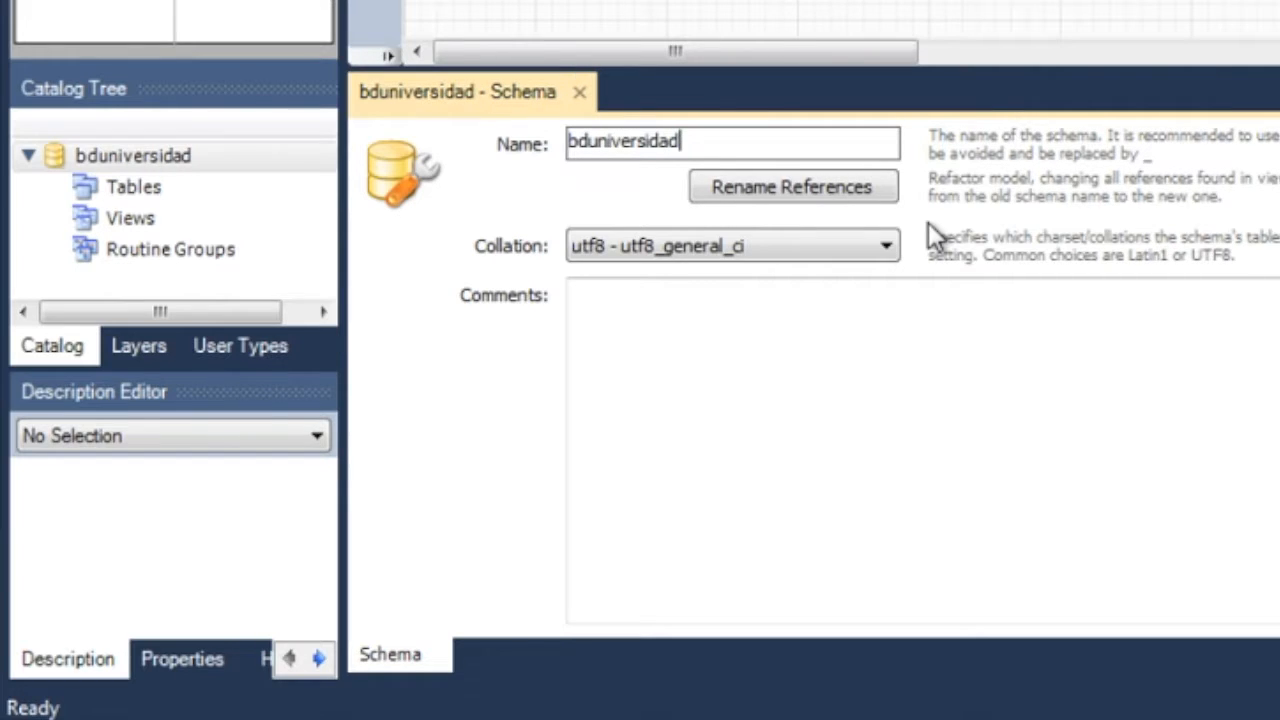
{"action": "left_click", "coordinate": [579, 92]}
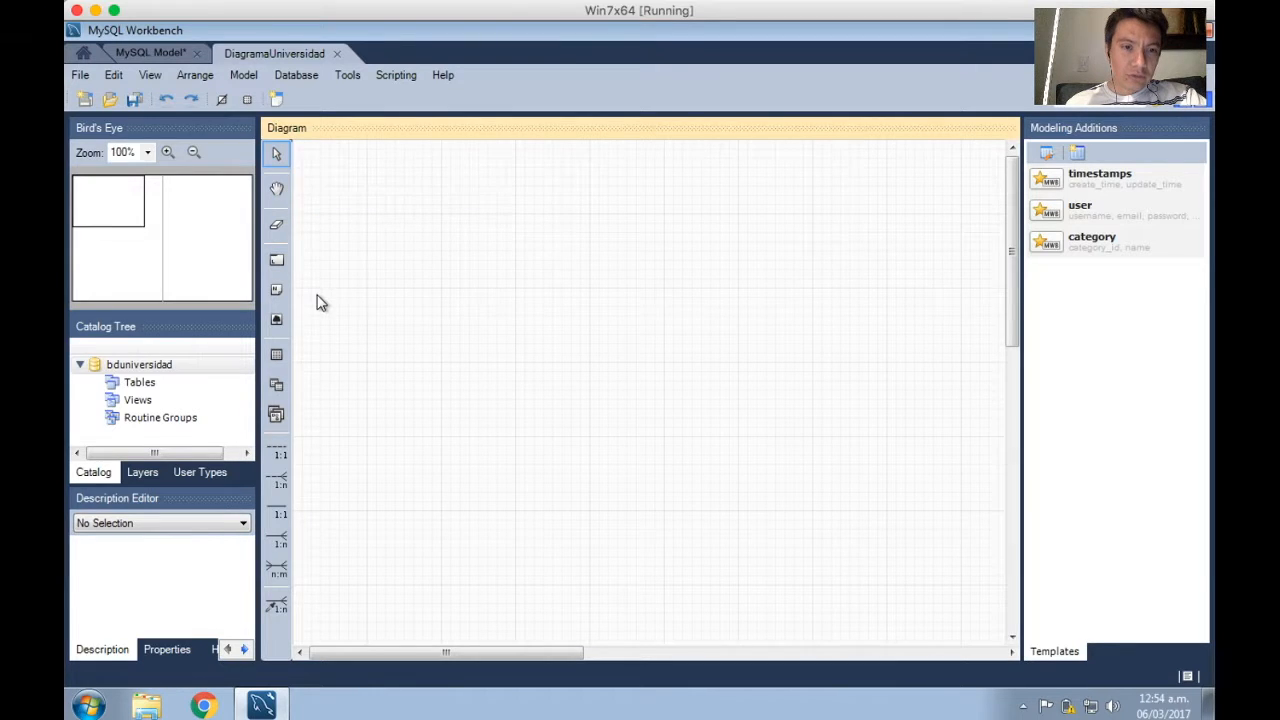
- Place a new table in the upper part of the DiagramaUniversidad canvas and name it grupo
{"action": "left_click", "coordinate": [278, 354]}
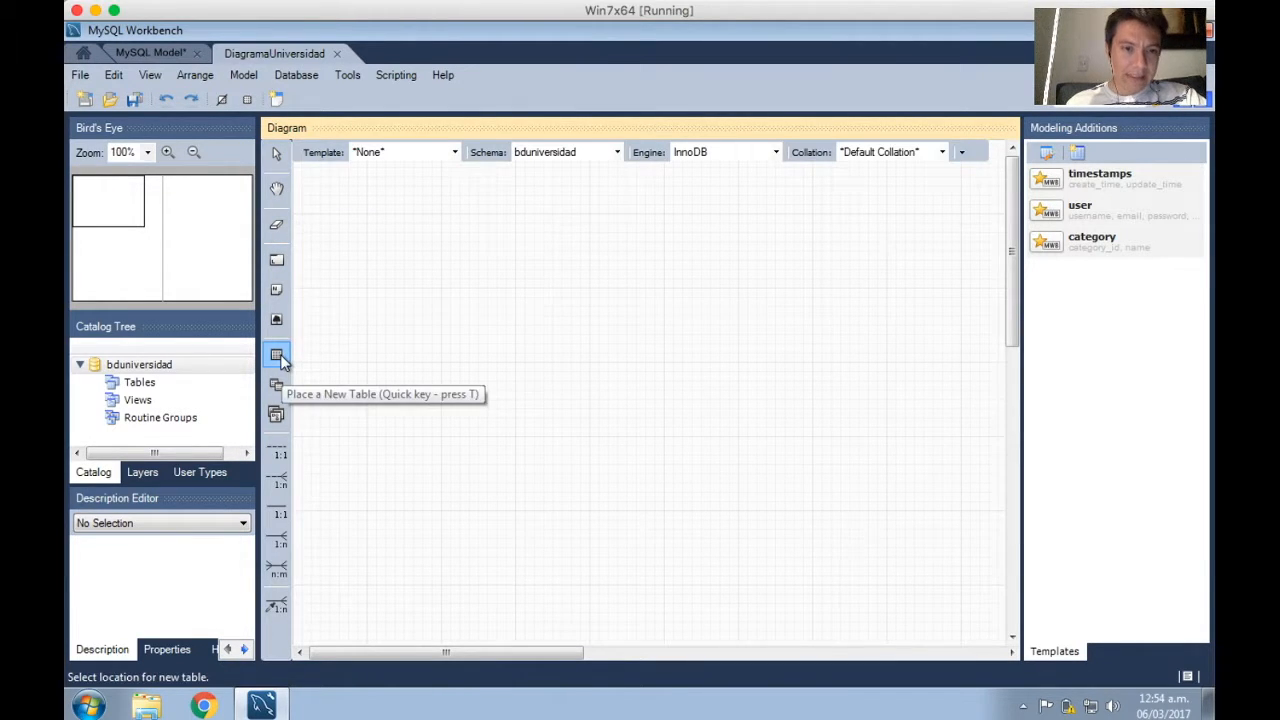
{"action": "left_click", "coordinate": [437, 288]}
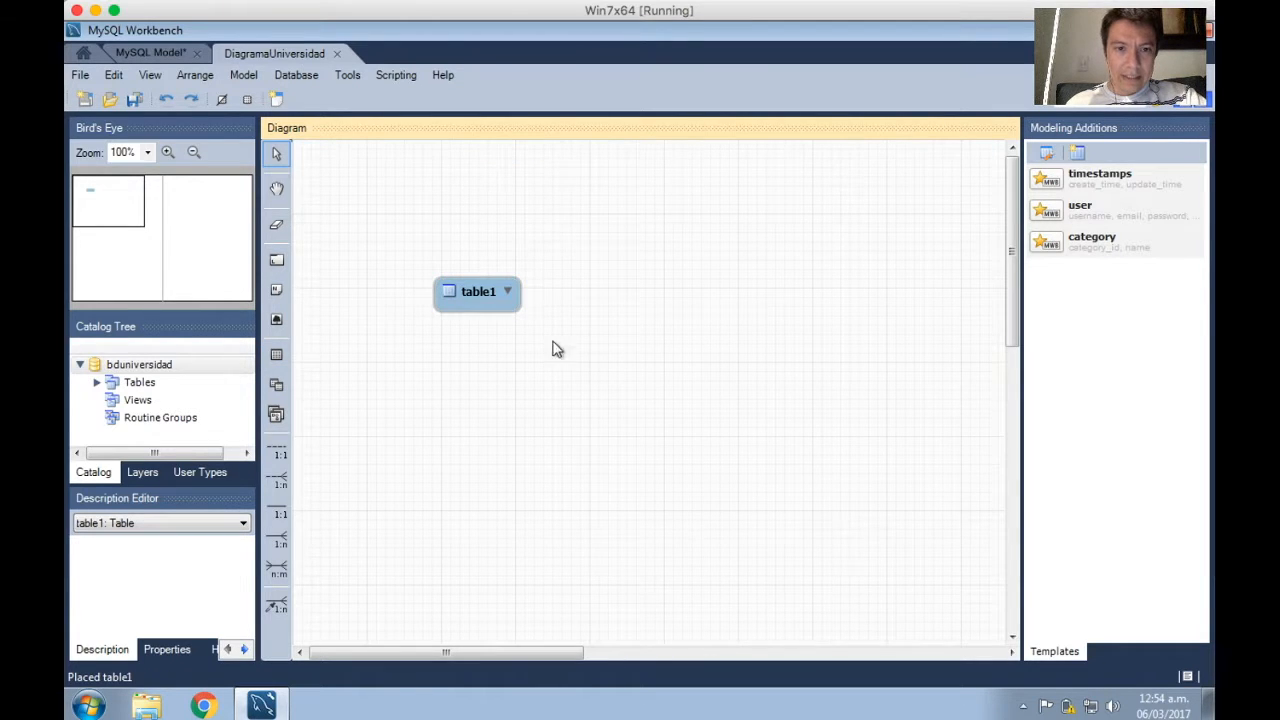
{"action": "left_click", "coordinate": [476, 298]}
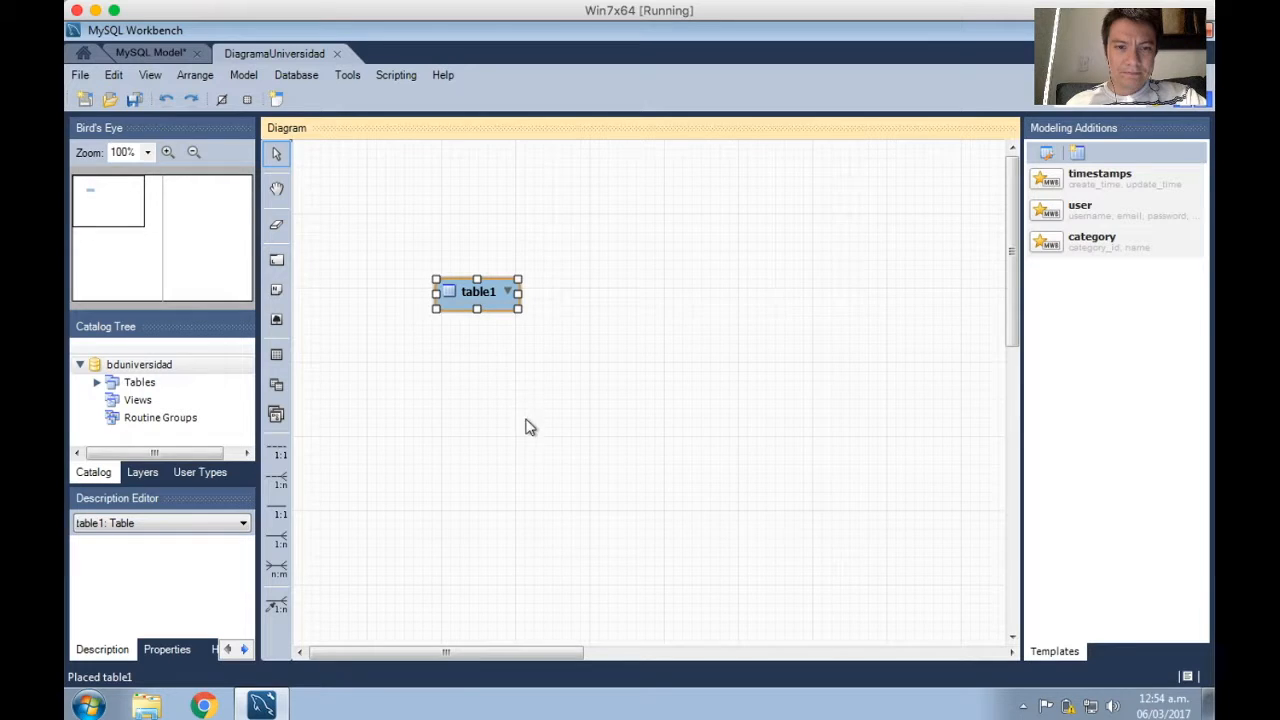
{"action": "double_click", "coordinate": [466, 290]}
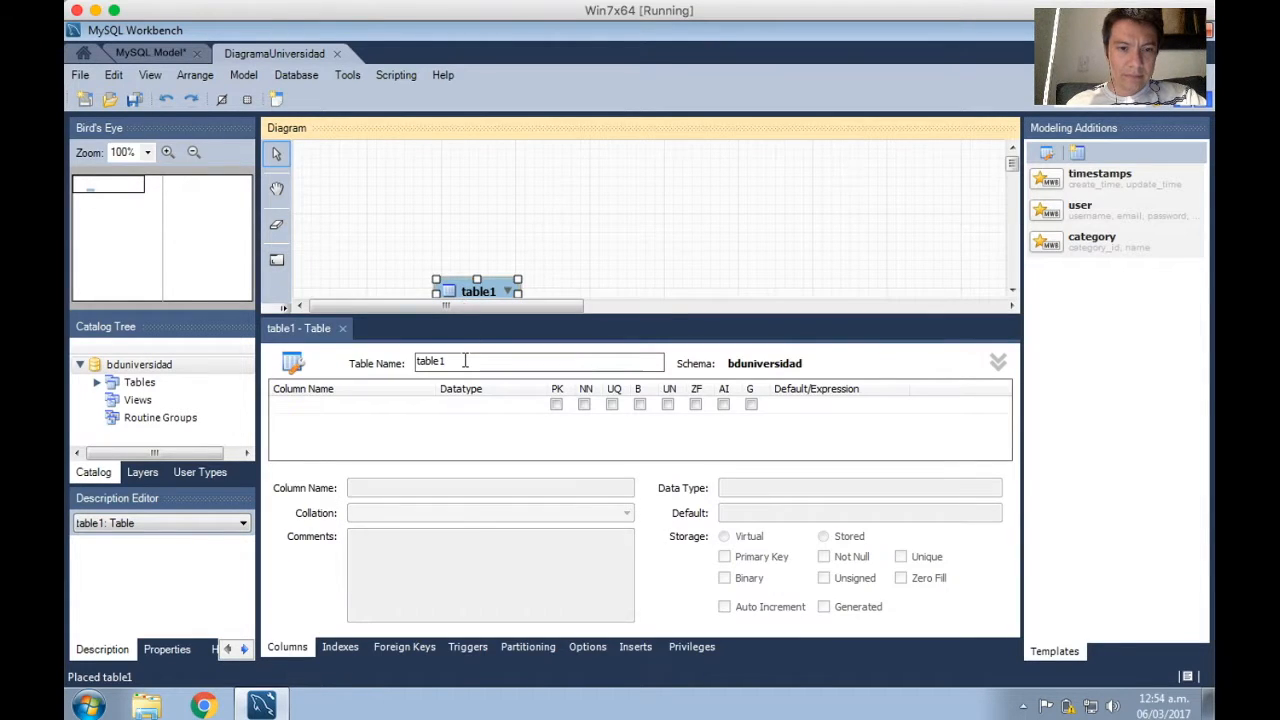
{"action": "type", "text": "grupo"}
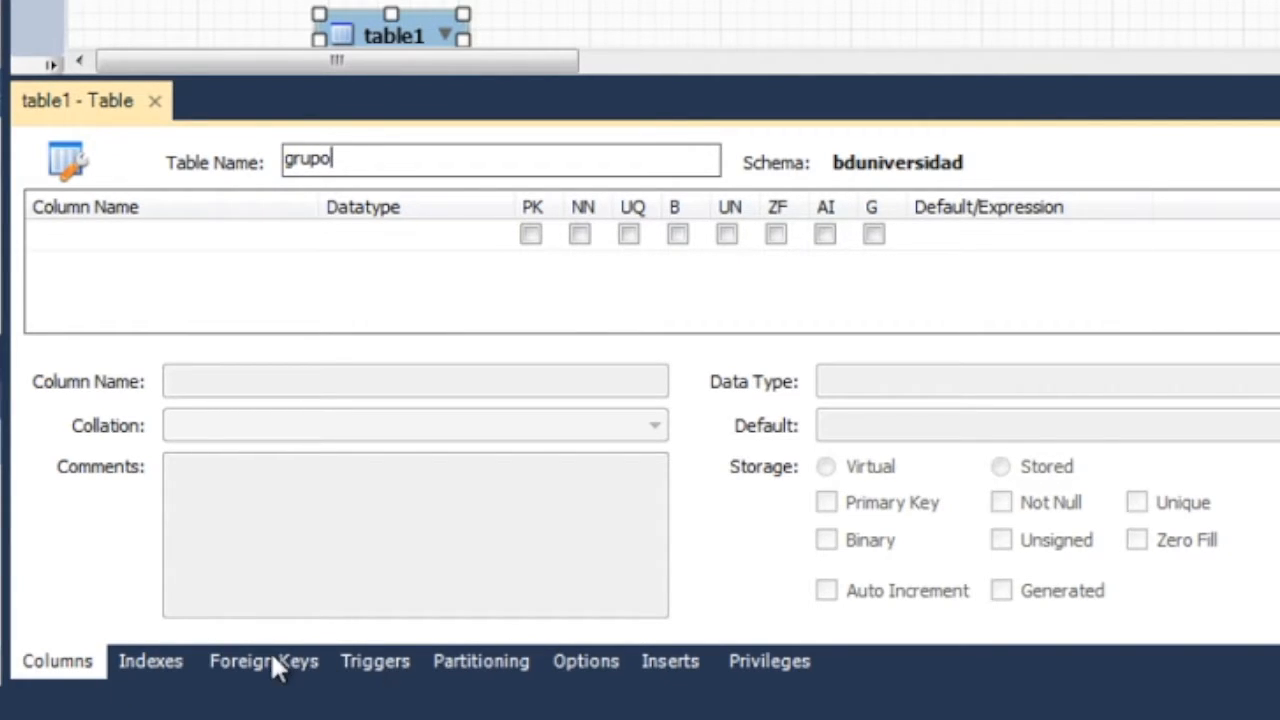
- Add the column idgrupo to the grupo table as an INT, not-null primary key
{"action": "left_click", "coordinate": [77, 238]}
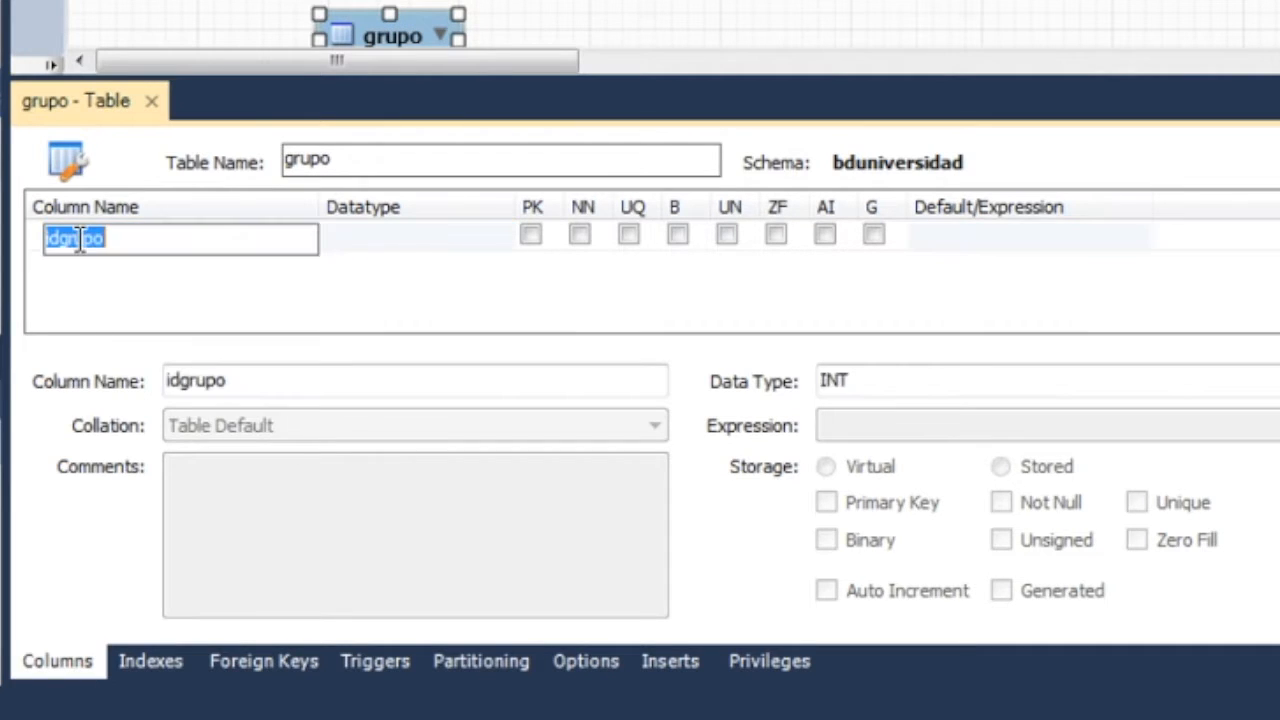
{"action": "left_click", "coordinate": [116, 264]}
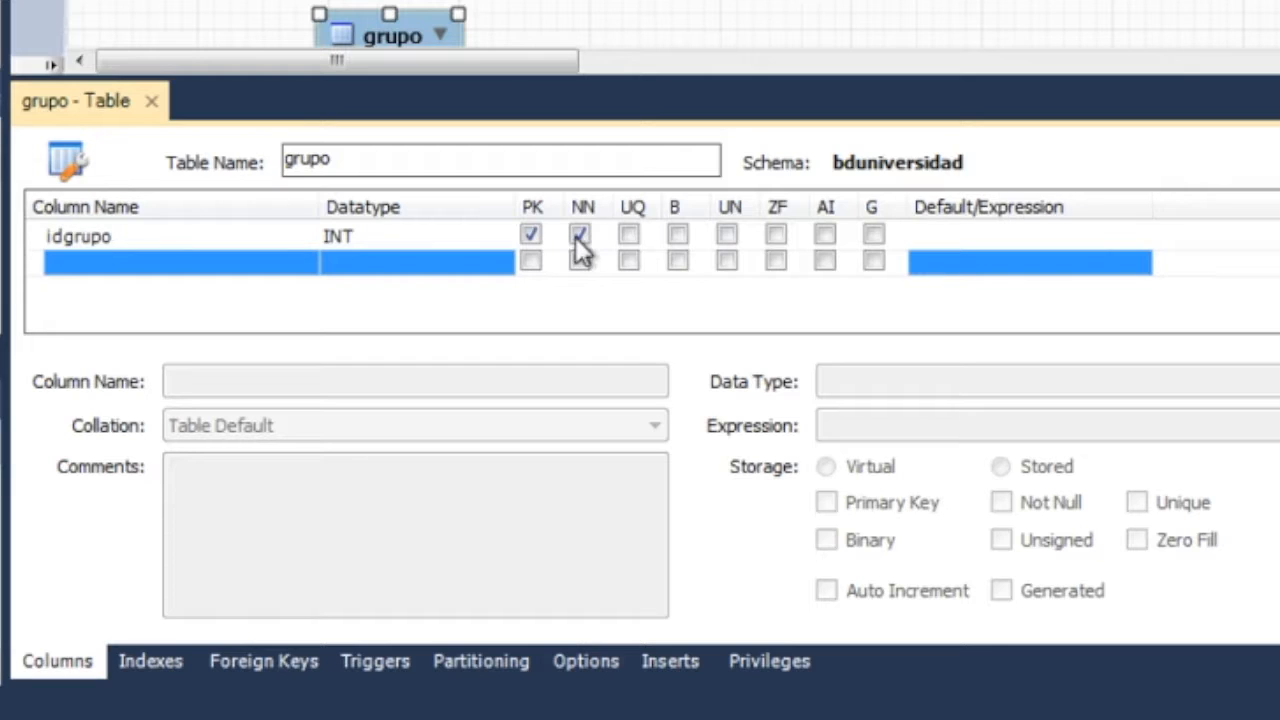
- Add a not-null VARCHAR(45) column named nombre to the grupo table and close its editor
{"action": "double_click", "coordinate": [101, 264]}
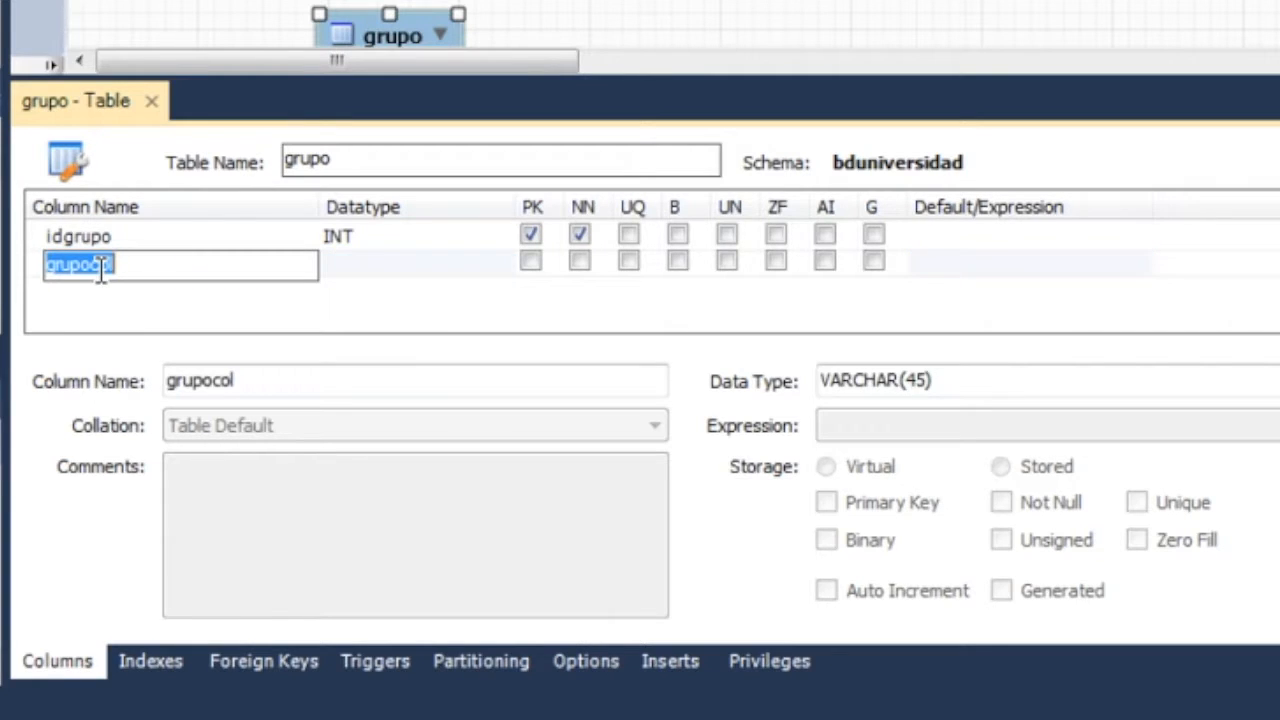
{"action": "type", "text": "nombre"}
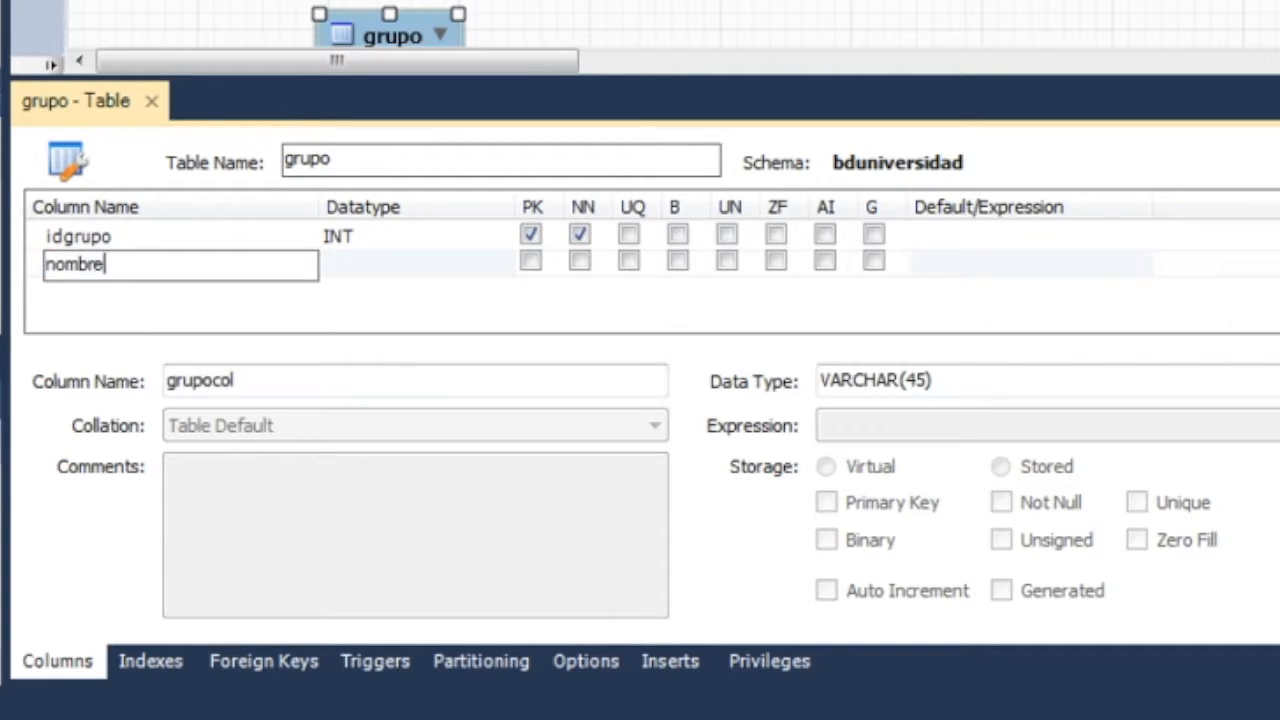
{"action": "left_click", "coordinate": [345, 264]}
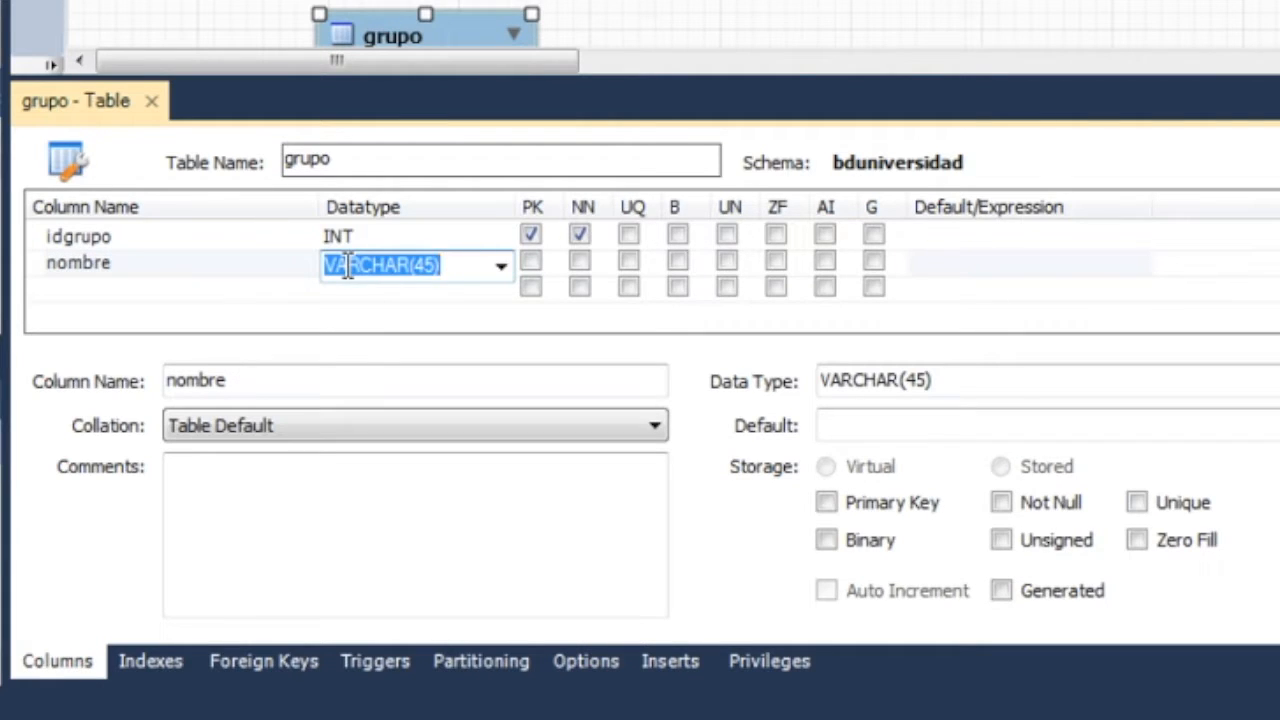
{"action": "left_click", "coordinate": [579, 262]}
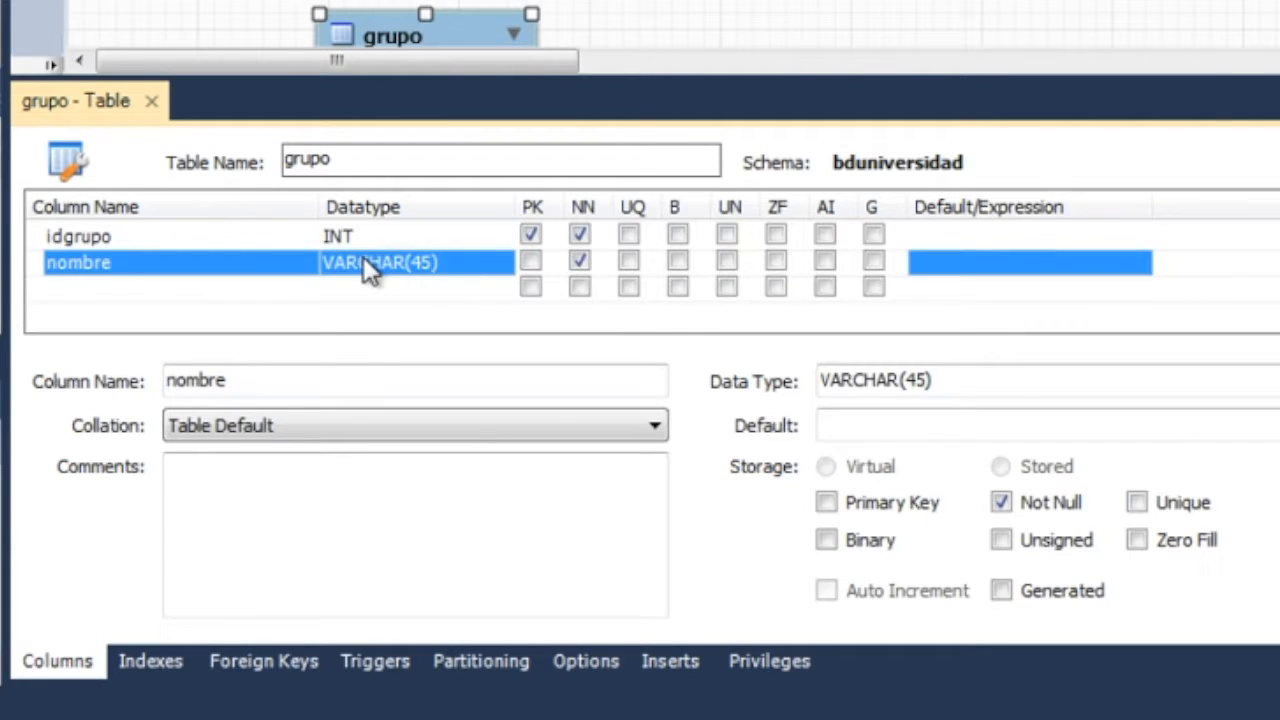
{"action": "left_click", "coordinate": [154, 106]}
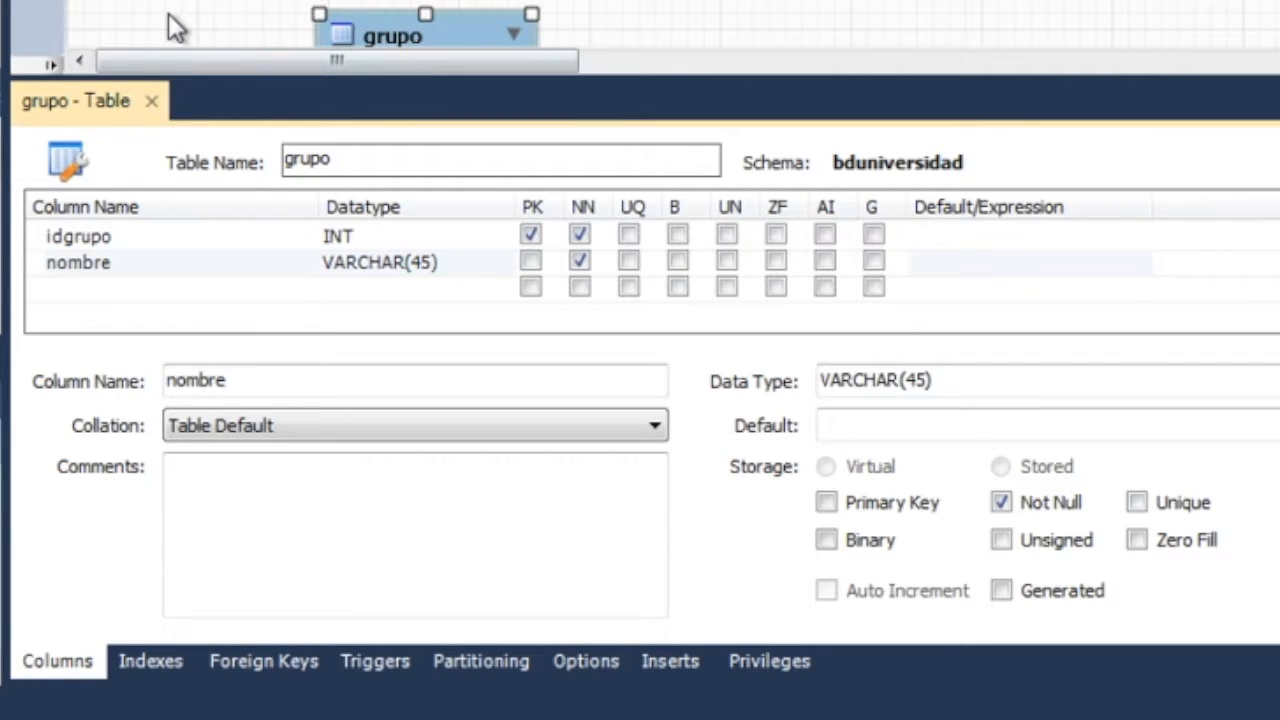
{"action": "left_click", "coordinate": [152, 101]}
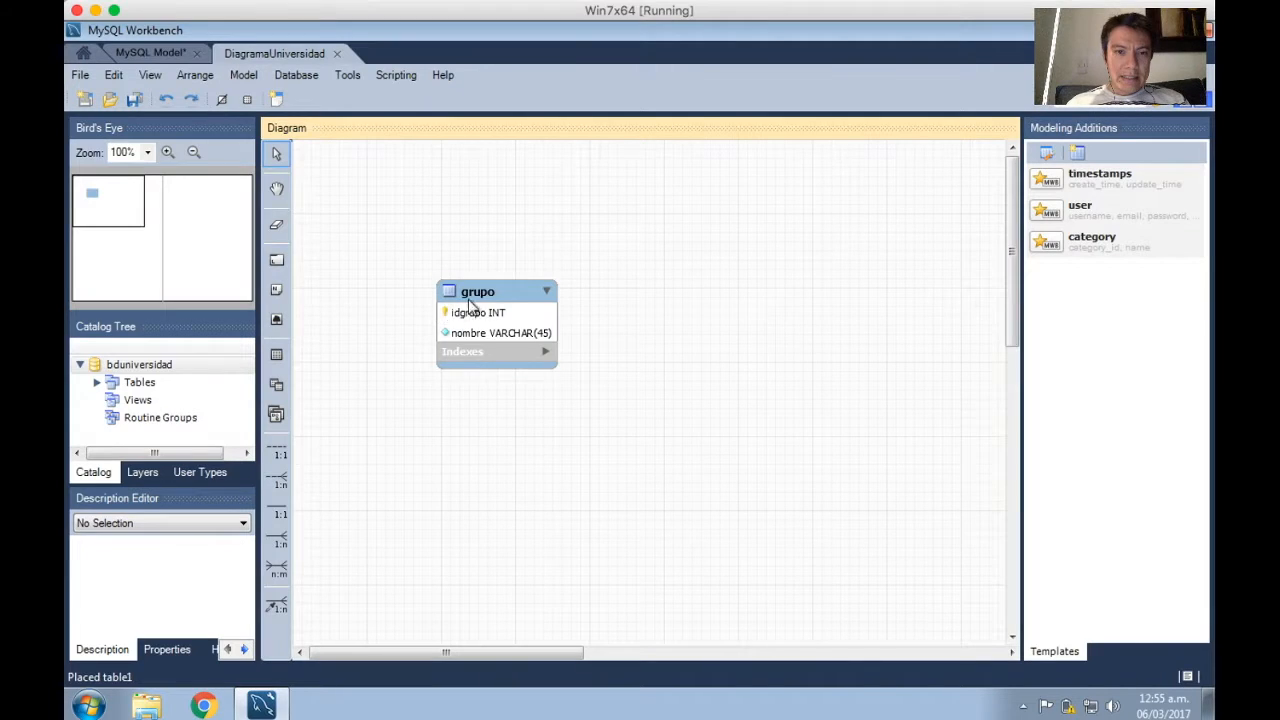
- Move the grupo table up and to the left on the diagram canvas and deselect it
{"action": "left_click_drag", "start_coordinate": [470, 288], "coordinate": [422, 234]}
{"action": "left_click", "coordinate": [500, 382]}
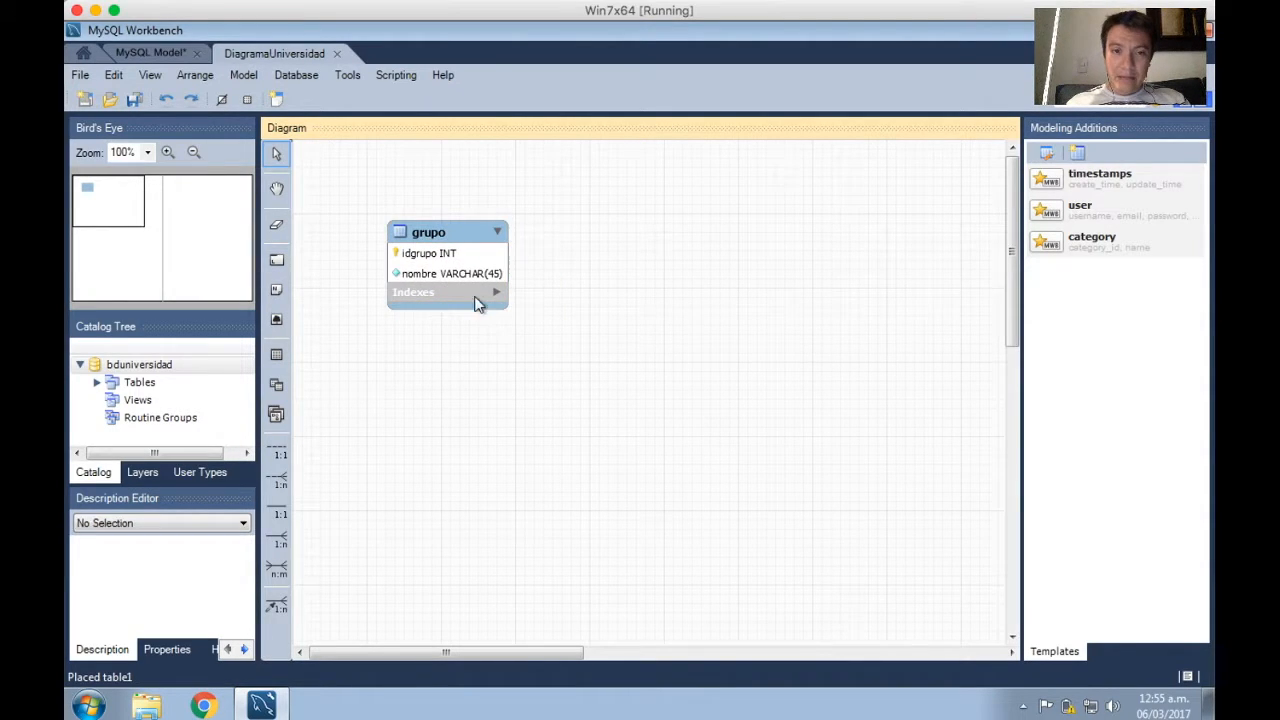
{"action": "left_click", "coordinate": [557, 423]}
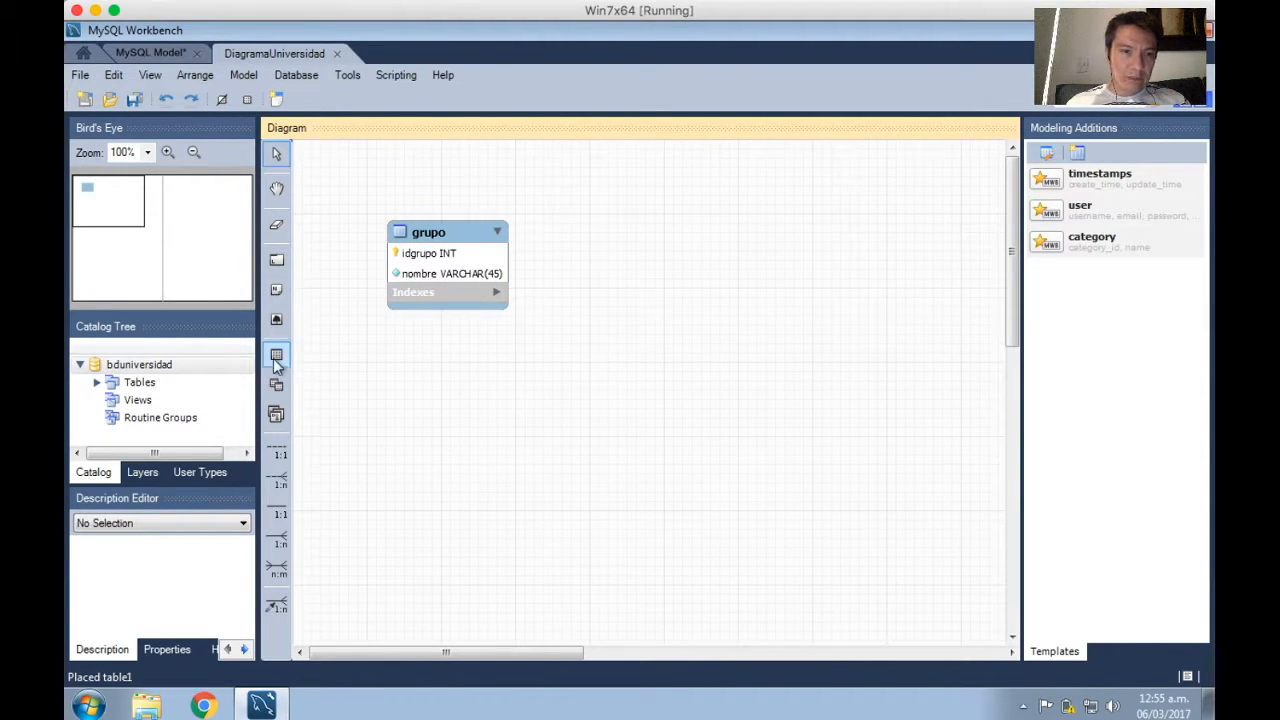
- Place a new table to the right of grupo on the diagram and name it estudiante
{"action": "left_click", "coordinate": [277, 357]}
{"action": "left_click", "coordinate": [652, 295]}
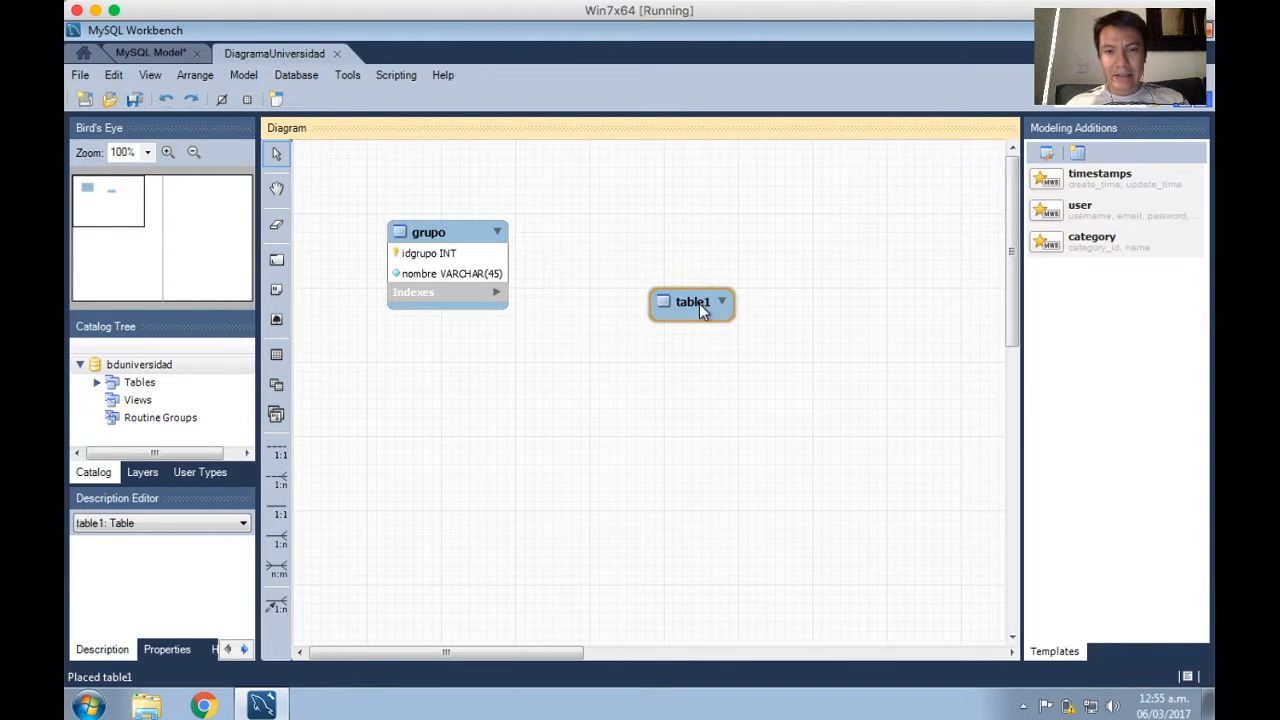
{"action": "double_click", "coordinate": [699, 303]}
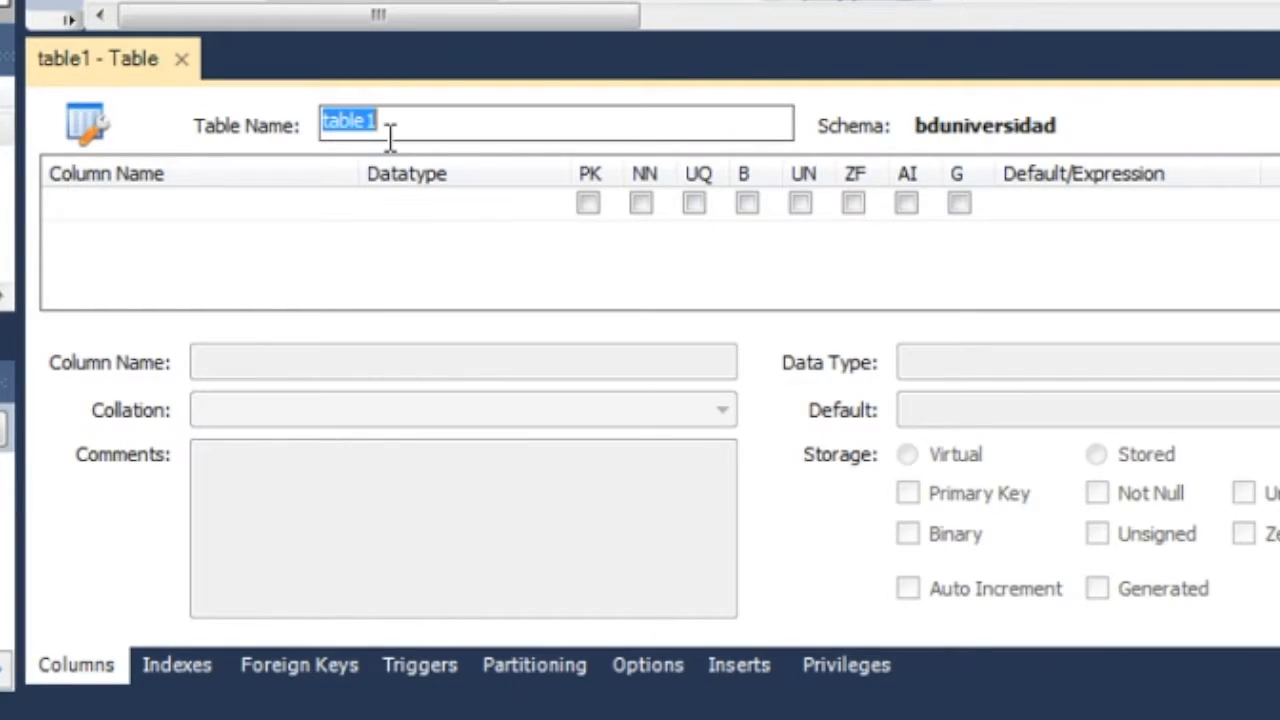
{"action": "type", "text": "estu"}
{"action": "type", "text": "diante"}
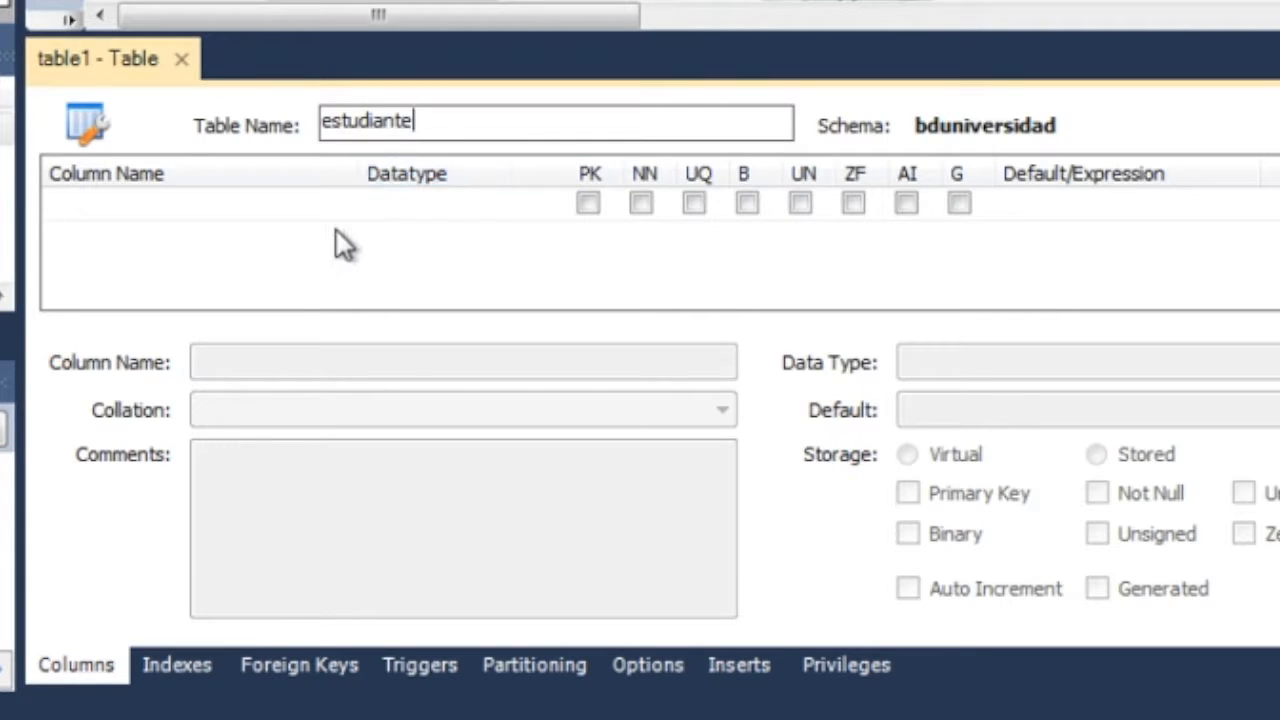
{"action": "key", "text": "Return"}
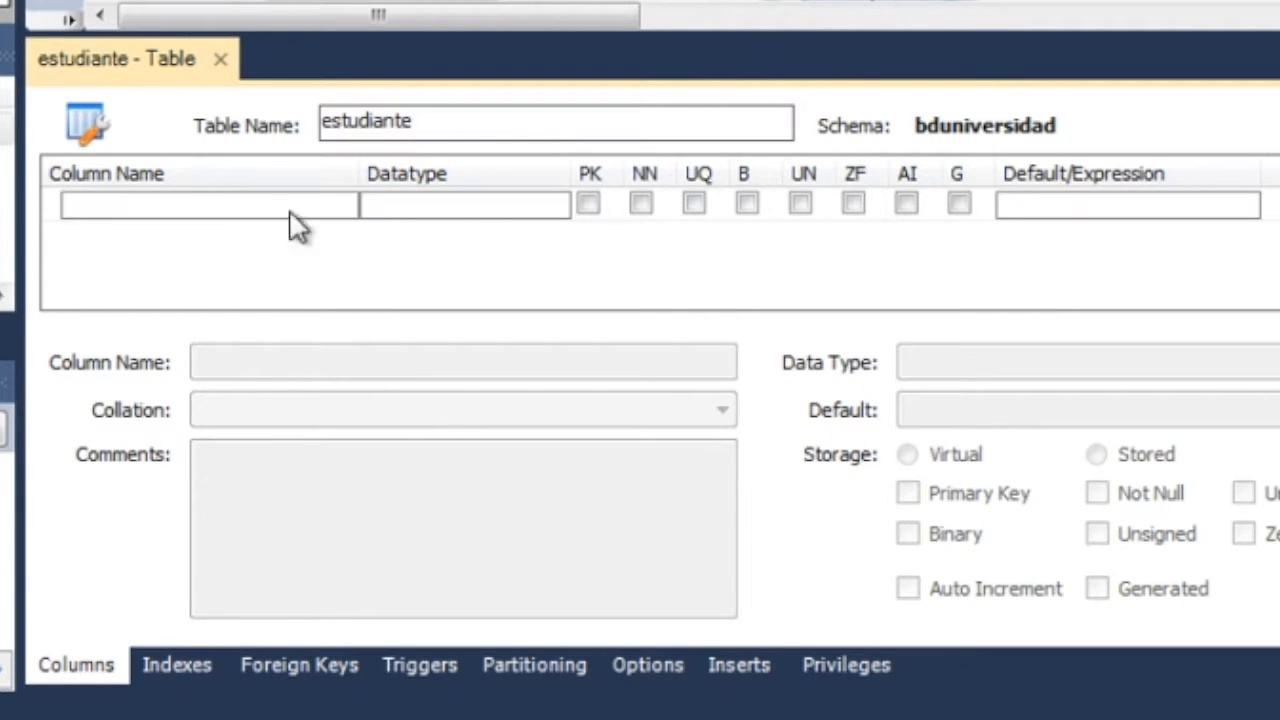
- Add the columns idestudiante (INT, not-null primary key) and nombre (VARCHAR(45)) to the estudiante table
{"action": "left_click", "coordinate": [200, 212]}
{"action": "left_click", "coordinate": [253, 230]}
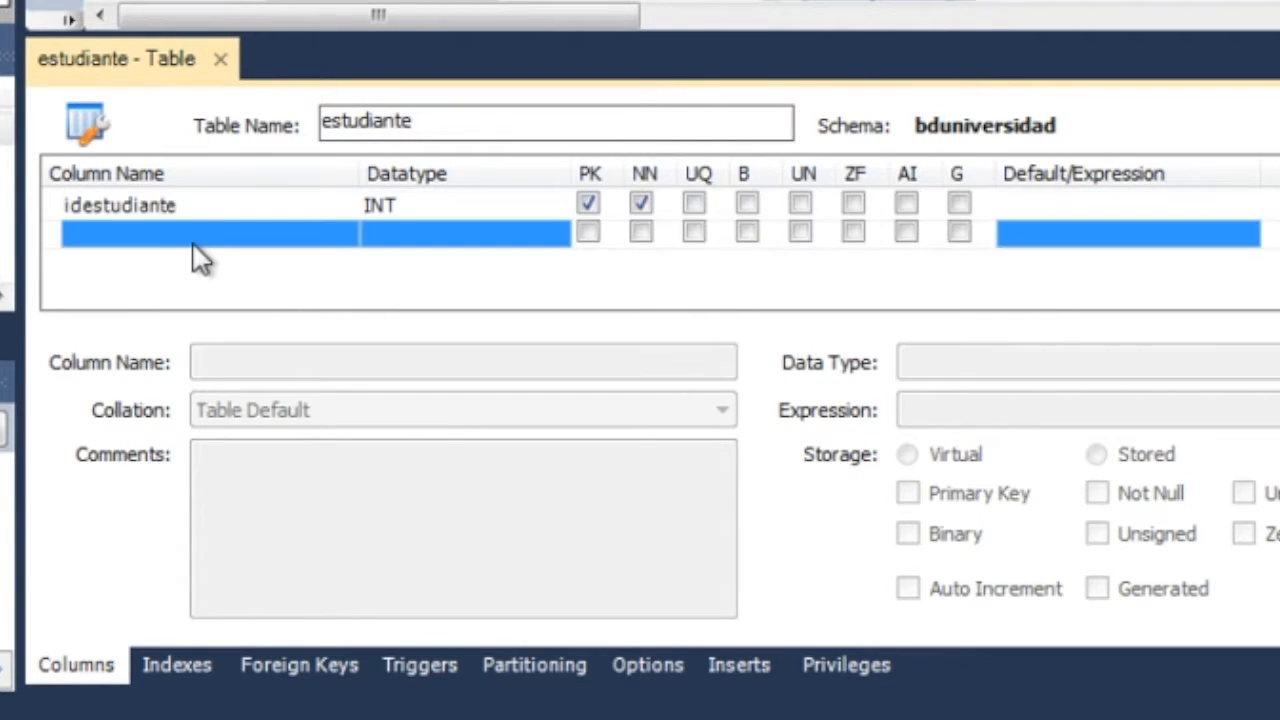
{"action": "left_click", "coordinate": [127, 236]}
{"action": "type", "text": "nombre"}
{"action": "left_click", "coordinate": [385, 240]}
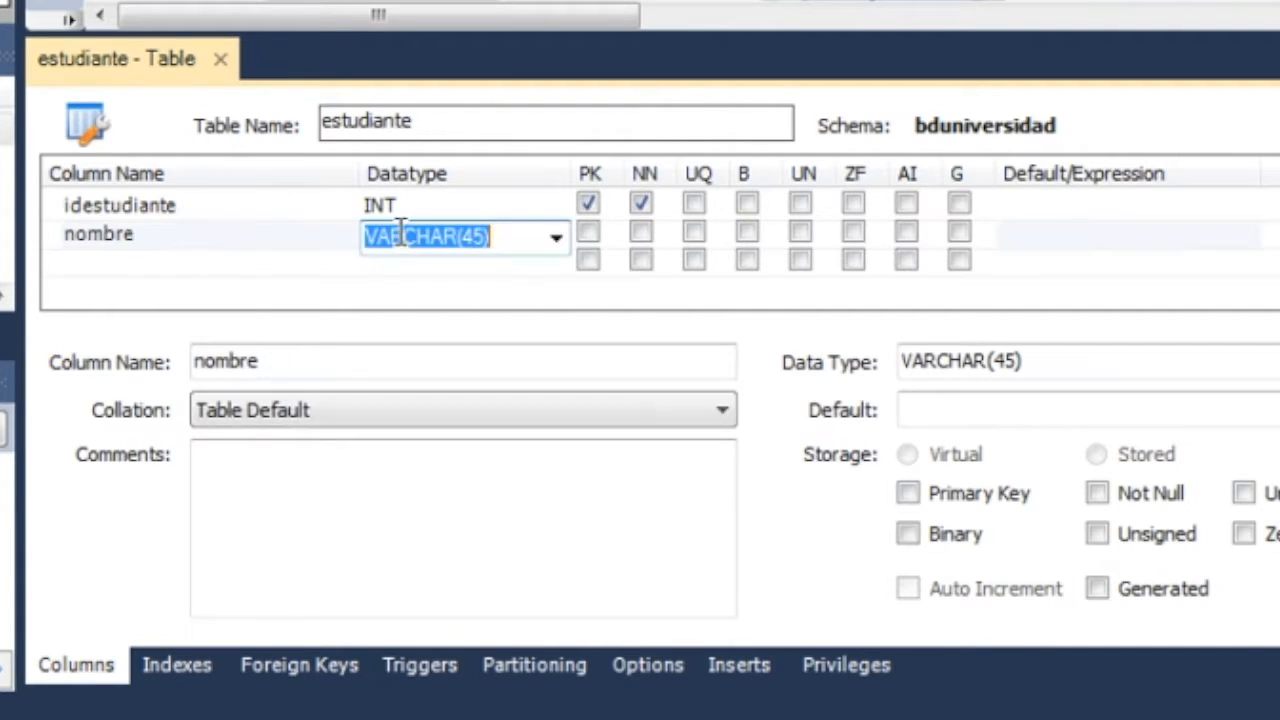
- Add a VARCHAR(45) column named telefono to estudiante and make its nombre column not null
{"action": "left_click", "coordinate": [128, 268]}
{"action": "left_click", "coordinate": [127, 262]}
{"action": "type", "text": "te"}
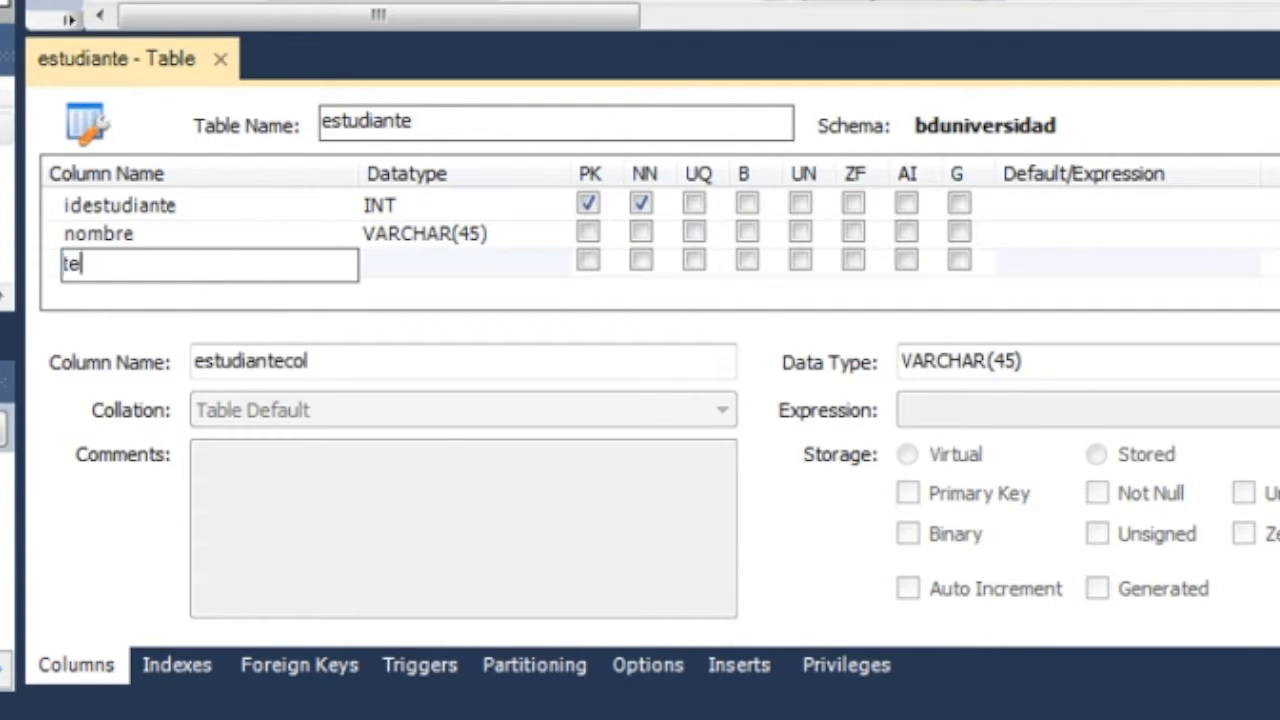
{"action": "type", "text": "lefono"}
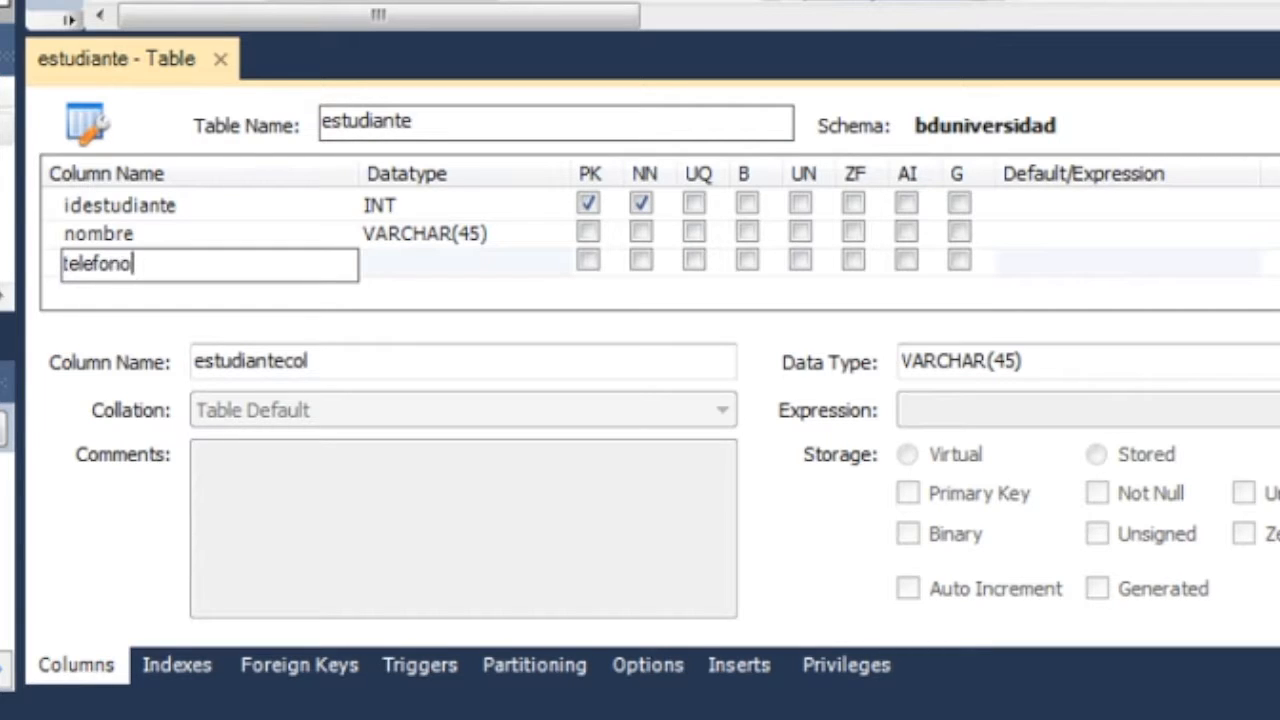
{"action": "left_click", "coordinate": [405, 263]}
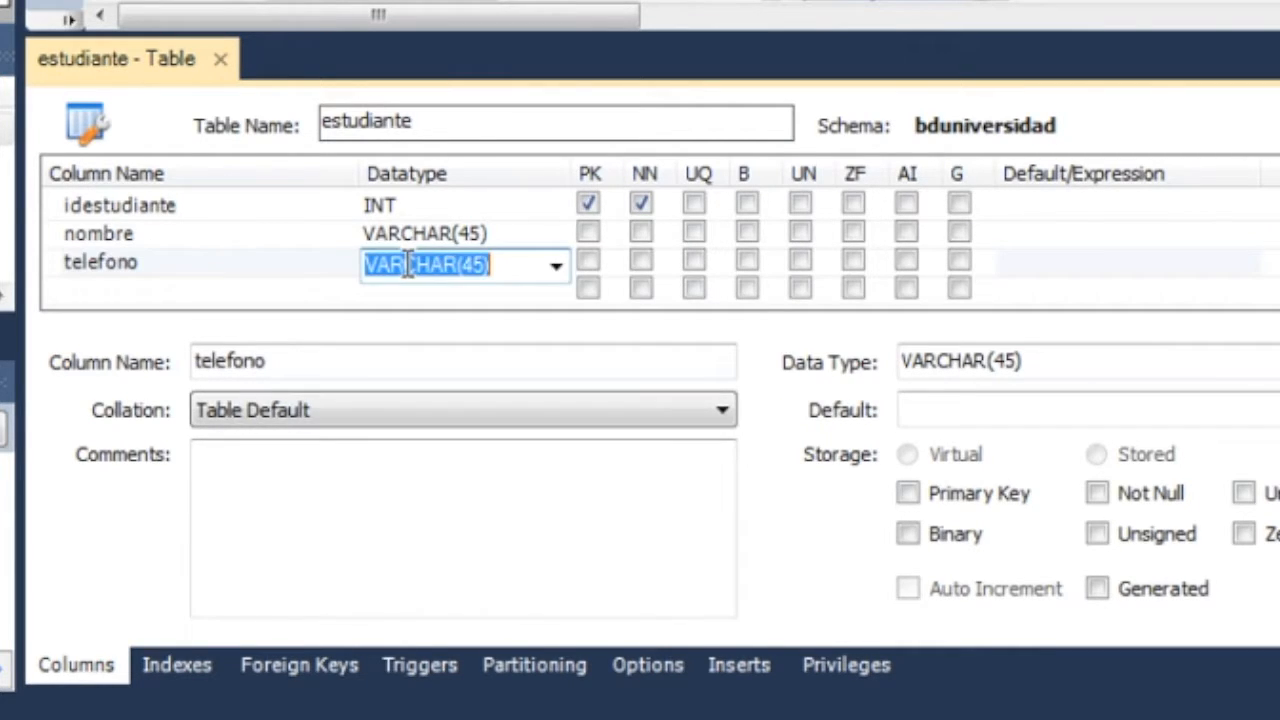
{"action": "left_click", "coordinate": [643, 231]}
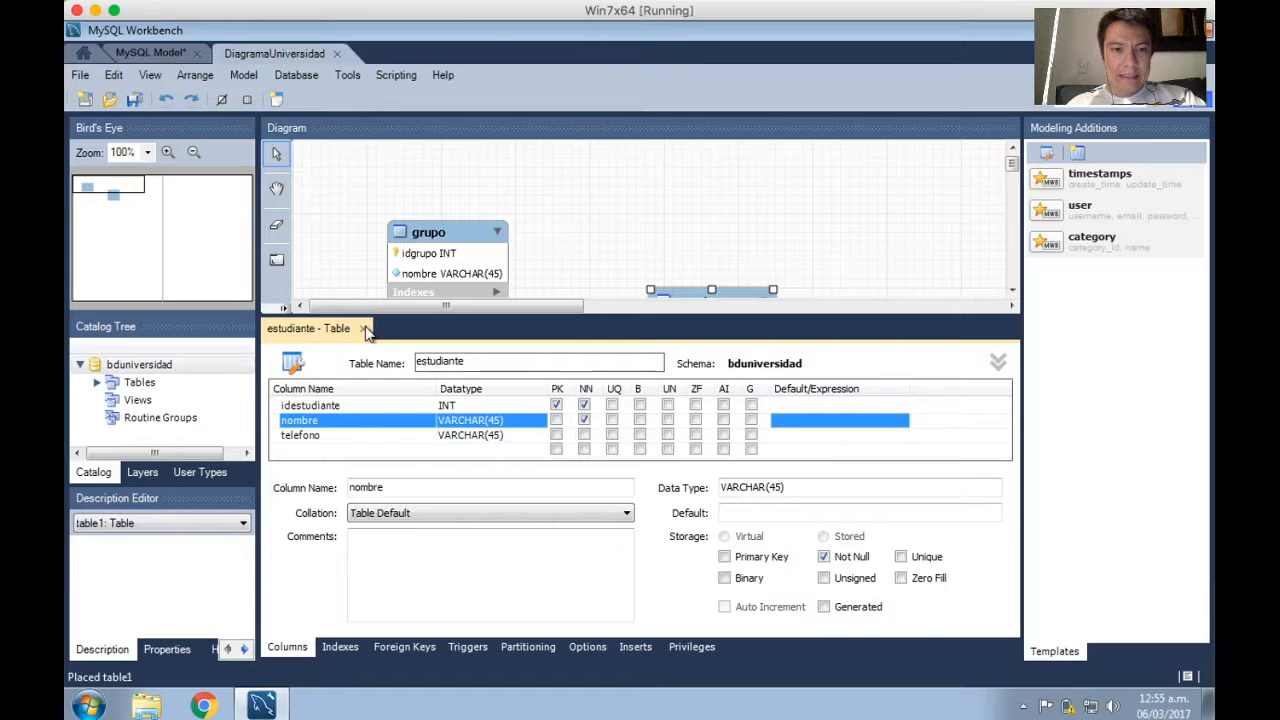
{"action": "left_click", "coordinate": [220, 59]}
- Move the estudiante table up and slightly left, nearly level with grupo, and deselect it
{"action": "left_click", "coordinate": [531, 435]}
{"action": "left_click_drag", "start_coordinate": [705, 301], "coordinate": [683, 246]}
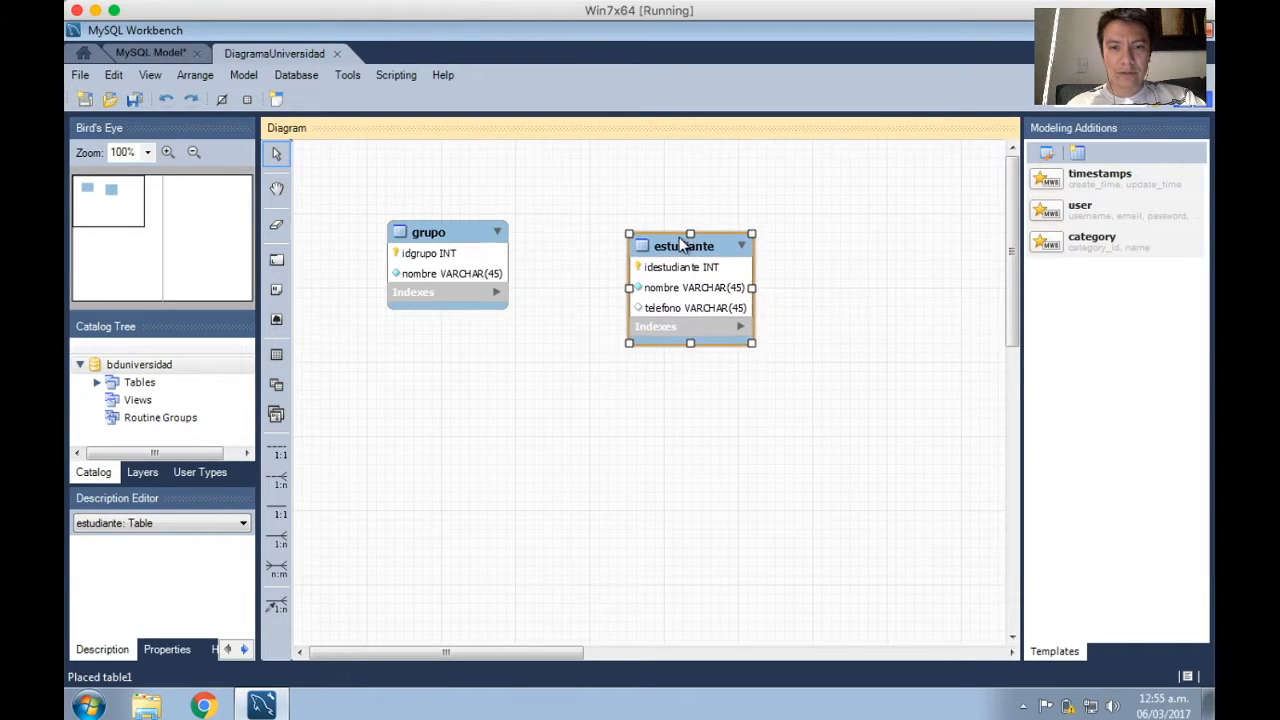
{"action": "left_click", "coordinate": [573, 398]}
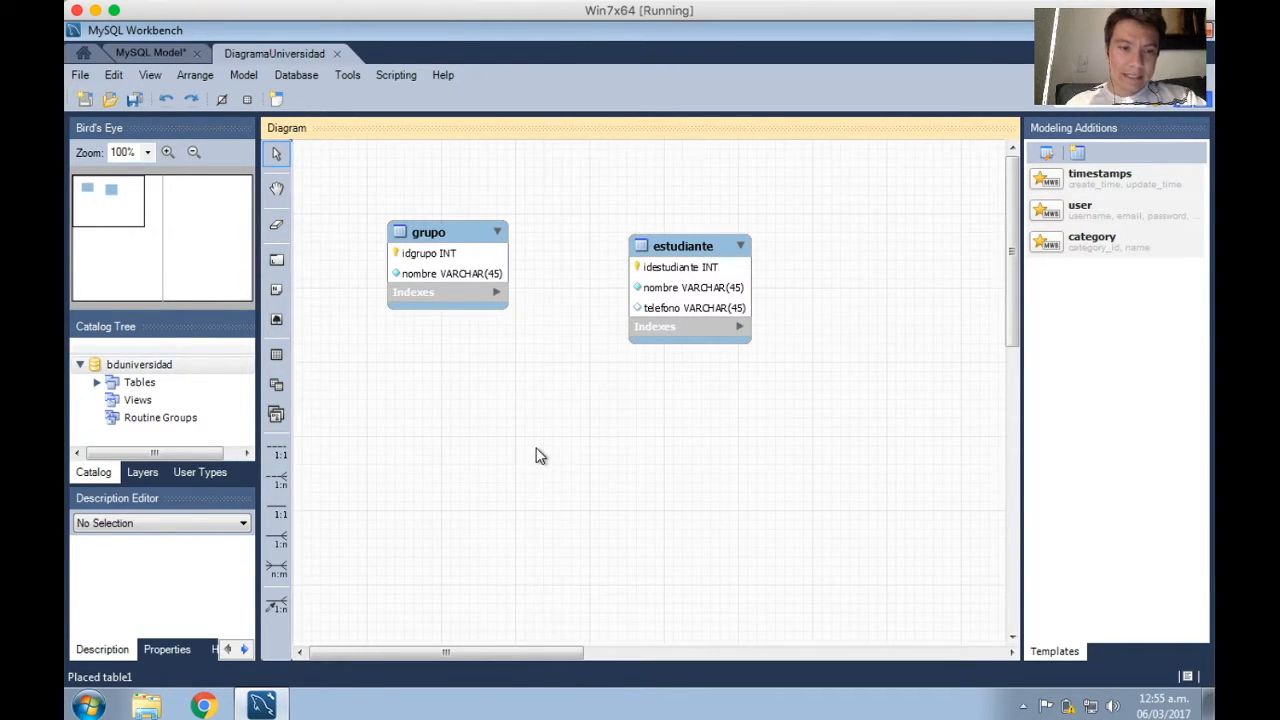
- Create a non-identifying 1:n relationship between estudiante and grupo, with estudiante on the many side
{"action": "left_click", "coordinate": [280, 487]}
{"action": "left_click", "coordinate": [655, 287]}
{"action": "left_click", "coordinate": [476, 260]}
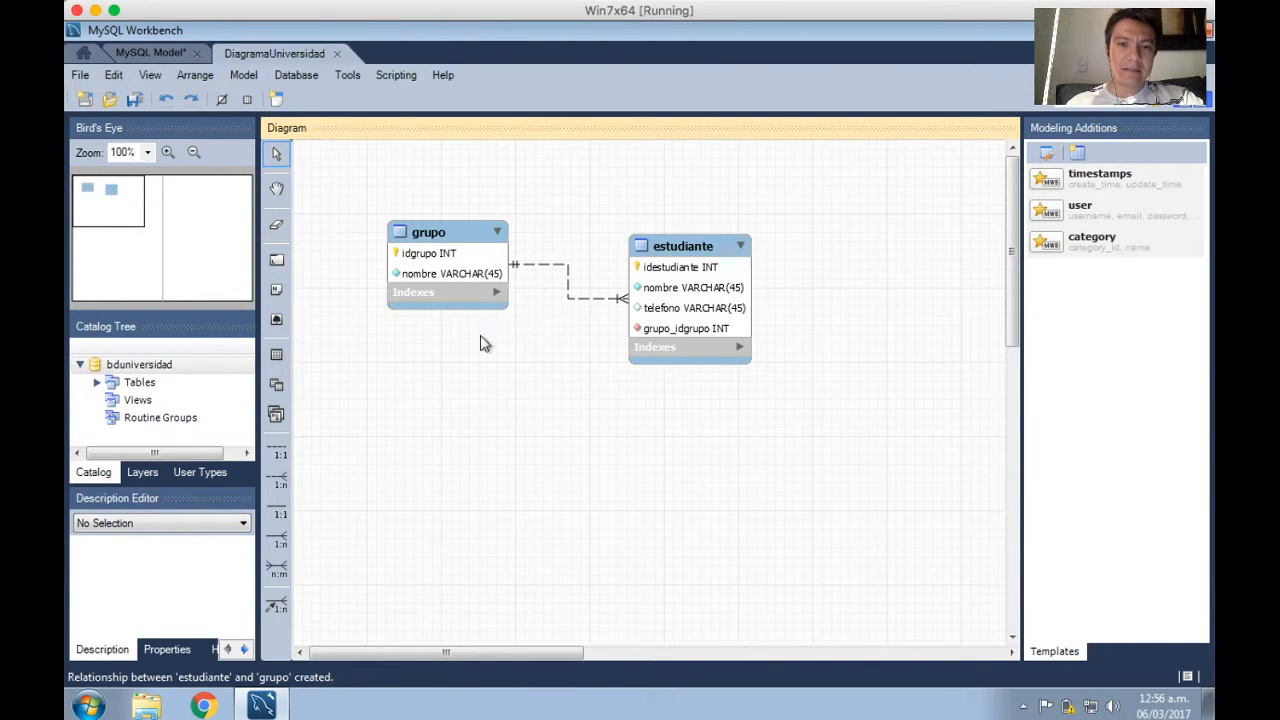
{"action": "left_click", "coordinate": [568, 300]}
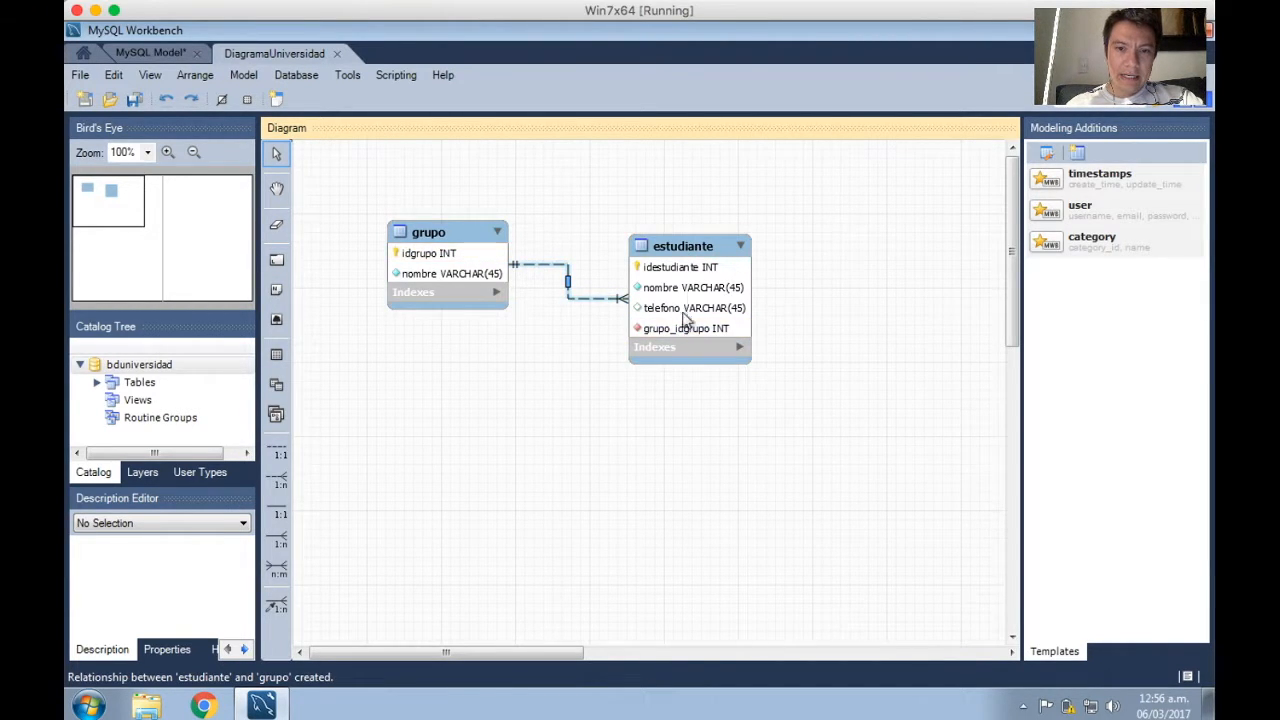
- Rename the foreign key column grupo_idgrupo in the estudiante table as fkgrupo
{"action": "double_click", "coordinate": [683, 255]}
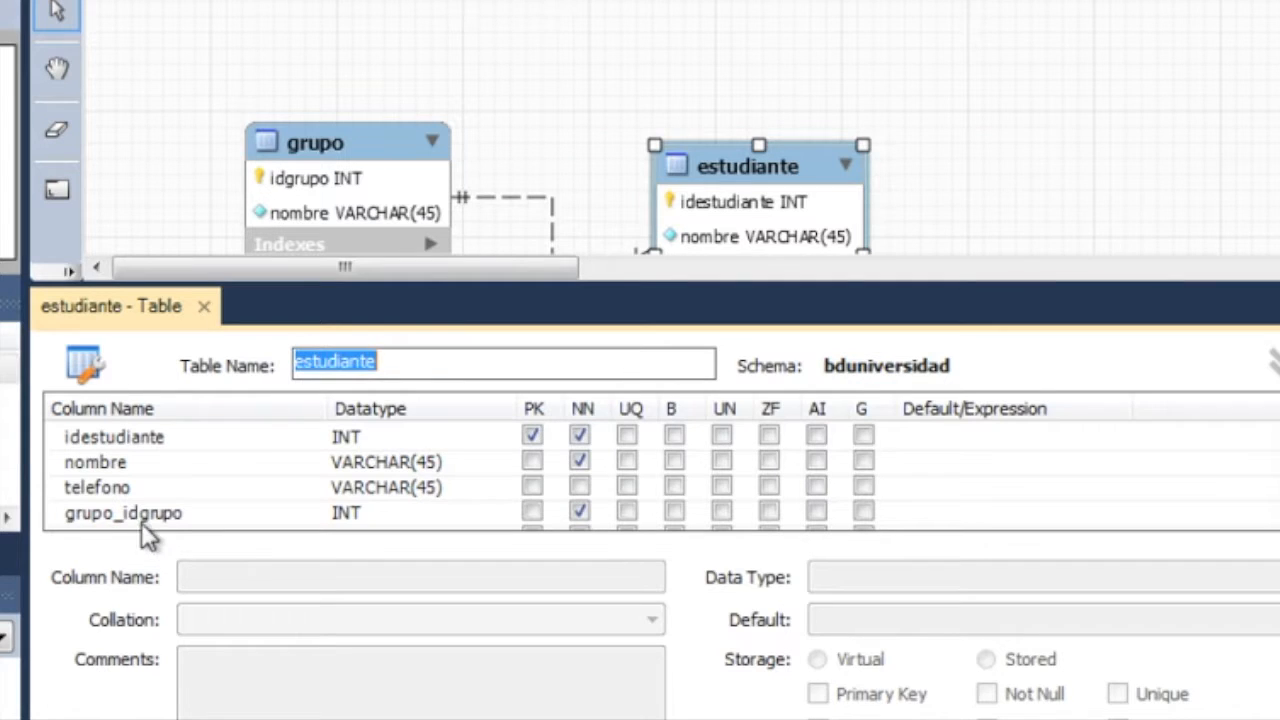
{"action": "left_click", "coordinate": [330, 451]}
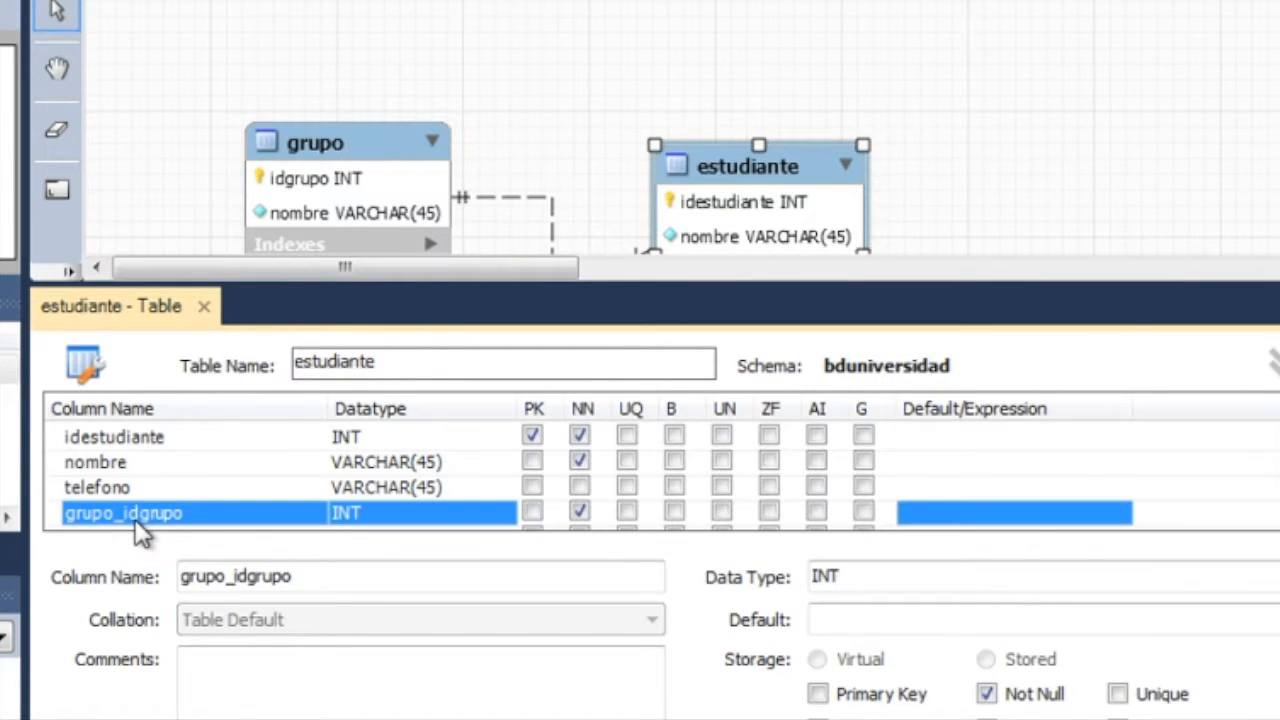
{"action": "left_click", "coordinate": [135, 519]}
{"action": "type", "text": "fk"}
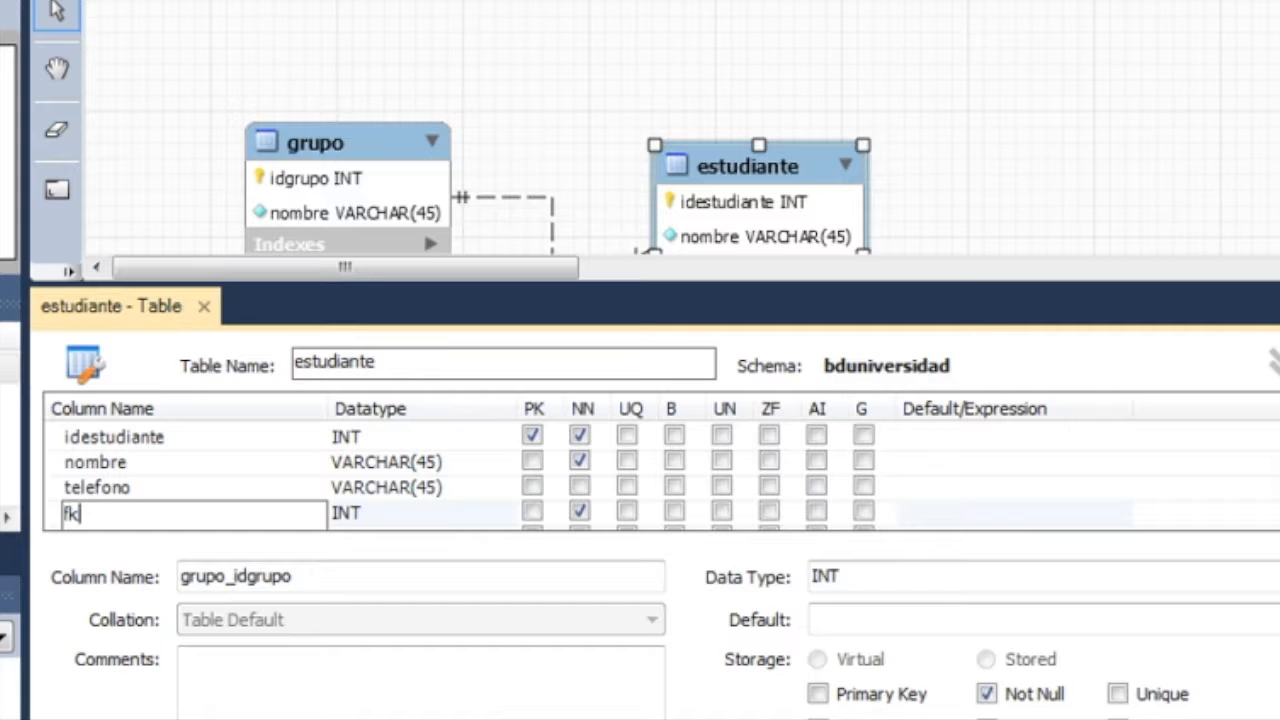
{"action": "type", "text": "grupo"}
{"action": "left_click", "coordinate": [182, 487]}
{"action": "scroll", "coordinate": [388, 485], "scroll_direction": "down", "scroll_amount": 1}
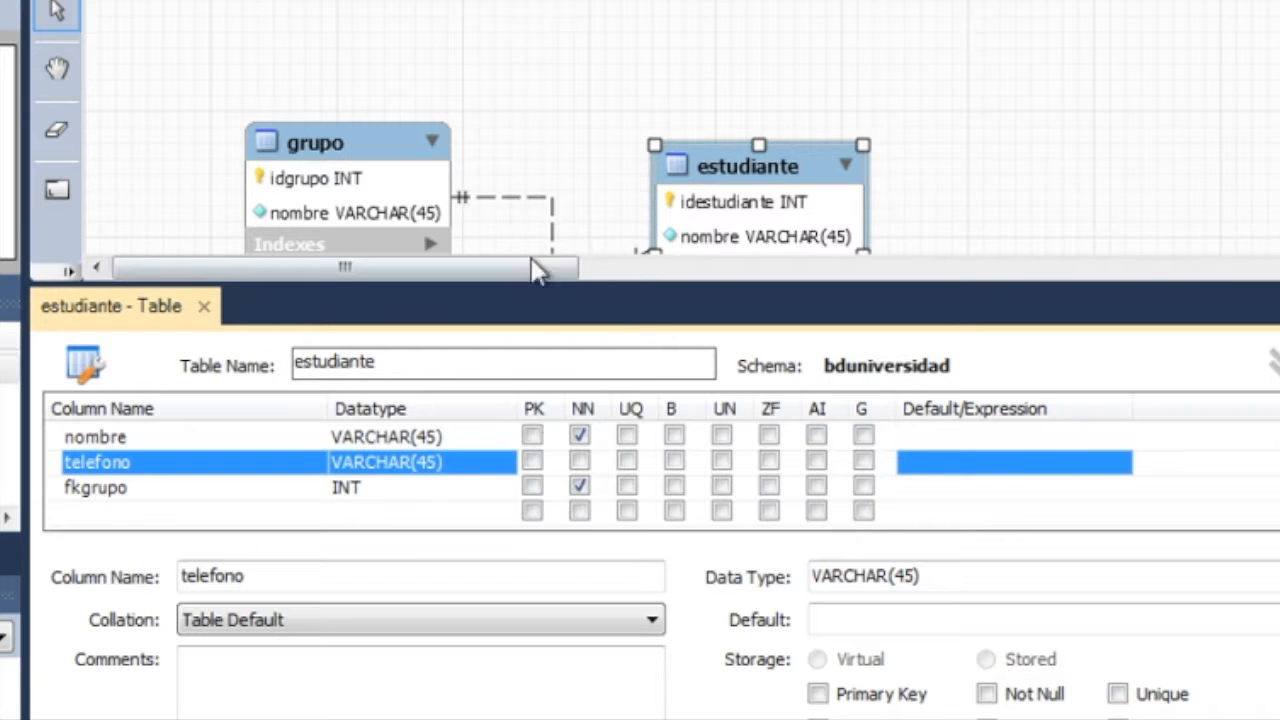
- Try marking fkgrupo as a primary key in estudiante to make the relationship identifying, and clear the flag again
{"action": "left_click", "coordinate": [562, 174]}
{"action": "scroll", "coordinate": [565, 186], "scroll_direction": "down", "scroll_amount": 2}
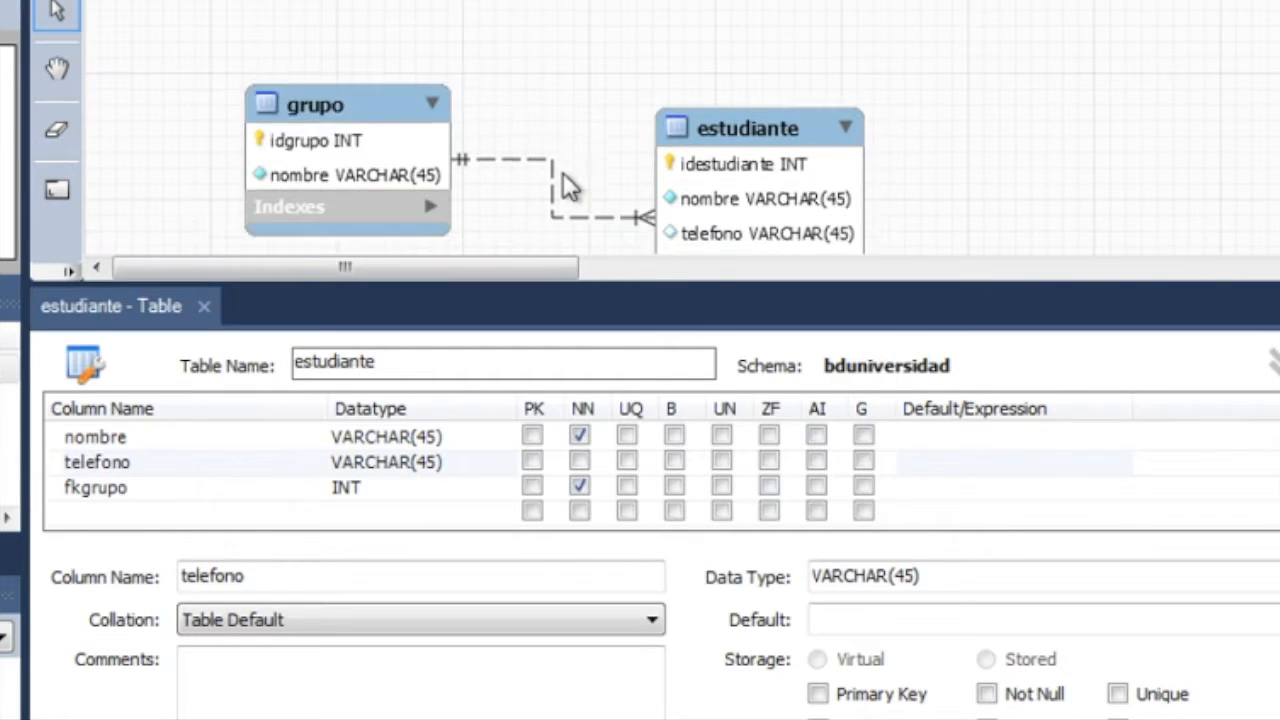
{"action": "scroll", "coordinate": [565, 186], "scroll_direction": "down", "scroll_amount": 1}
{"action": "scroll", "coordinate": [565, 186], "scroll_direction": "down", "scroll_amount": 1}
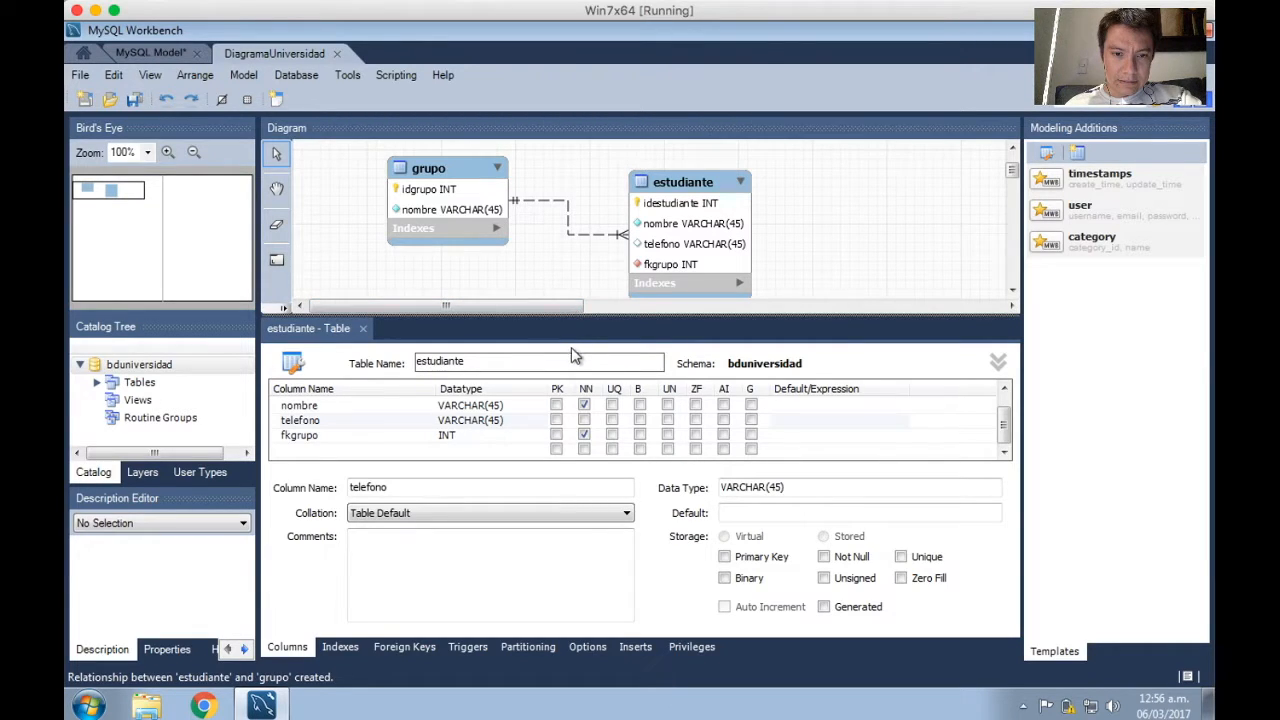
{"action": "left_click", "coordinate": [400, 437]}
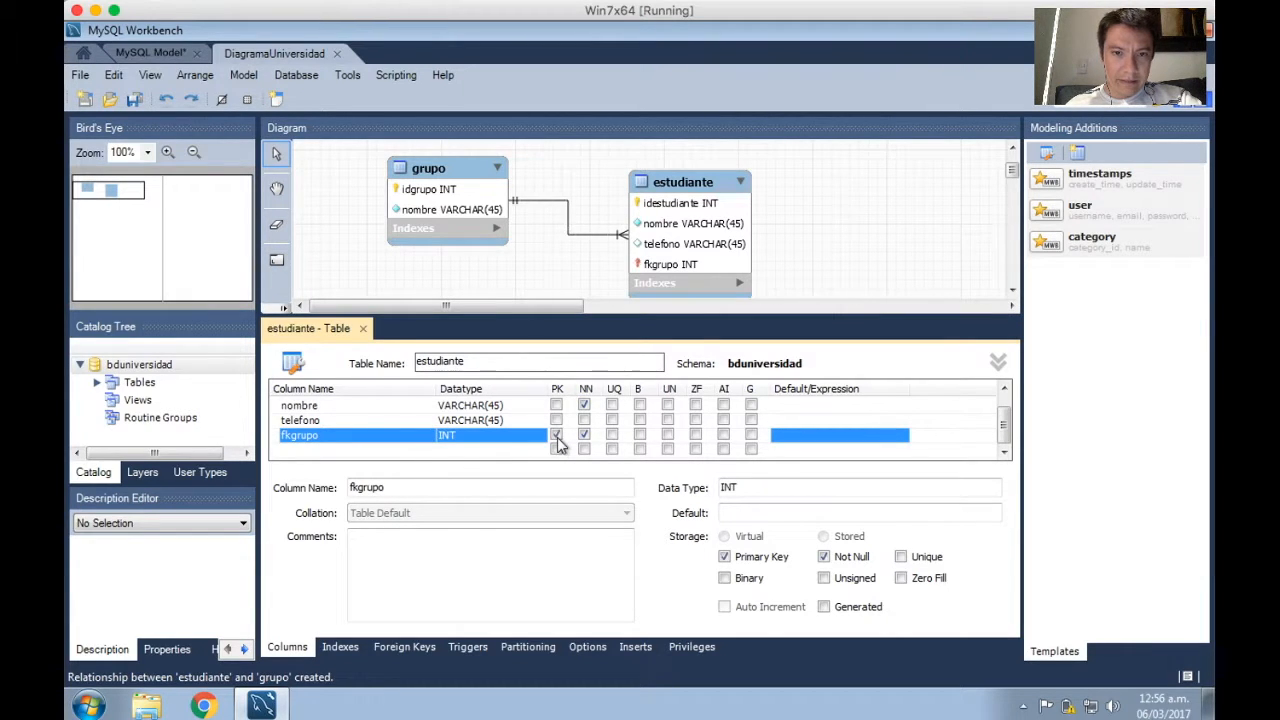
{"action": "left_click", "coordinate": [556, 435]}
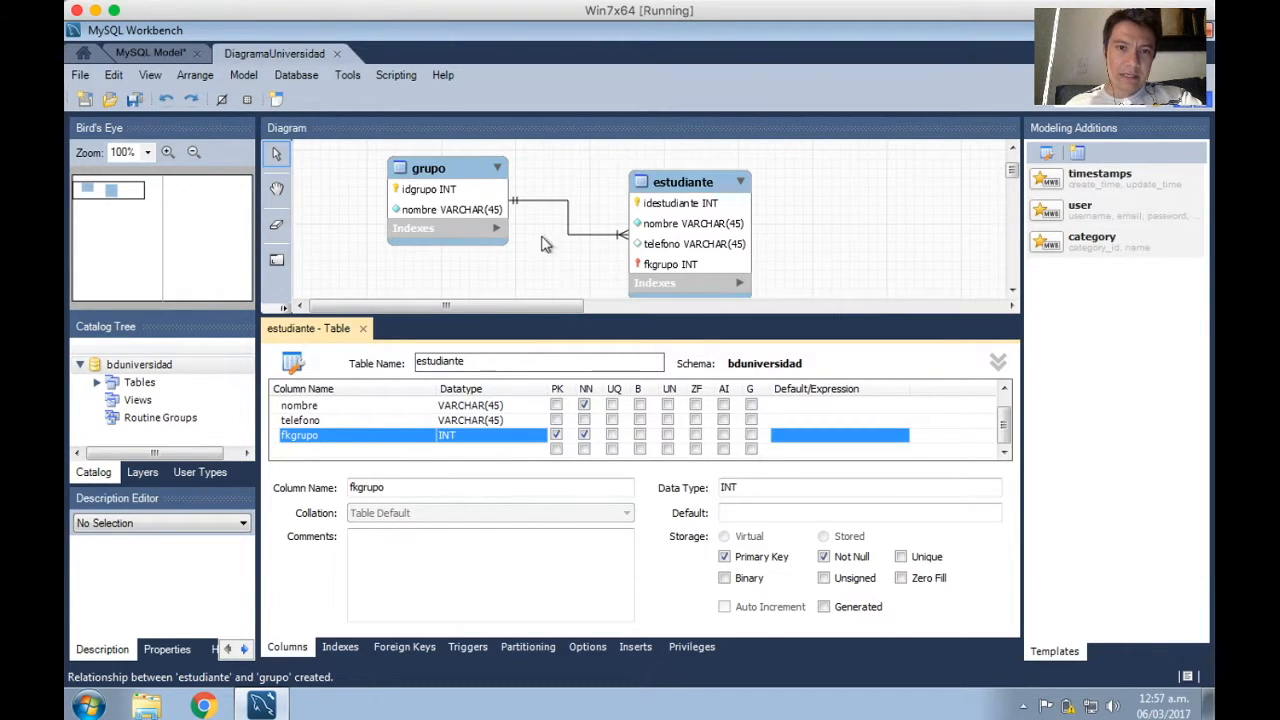
{"action": "left_click", "coordinate": [557, 436]}
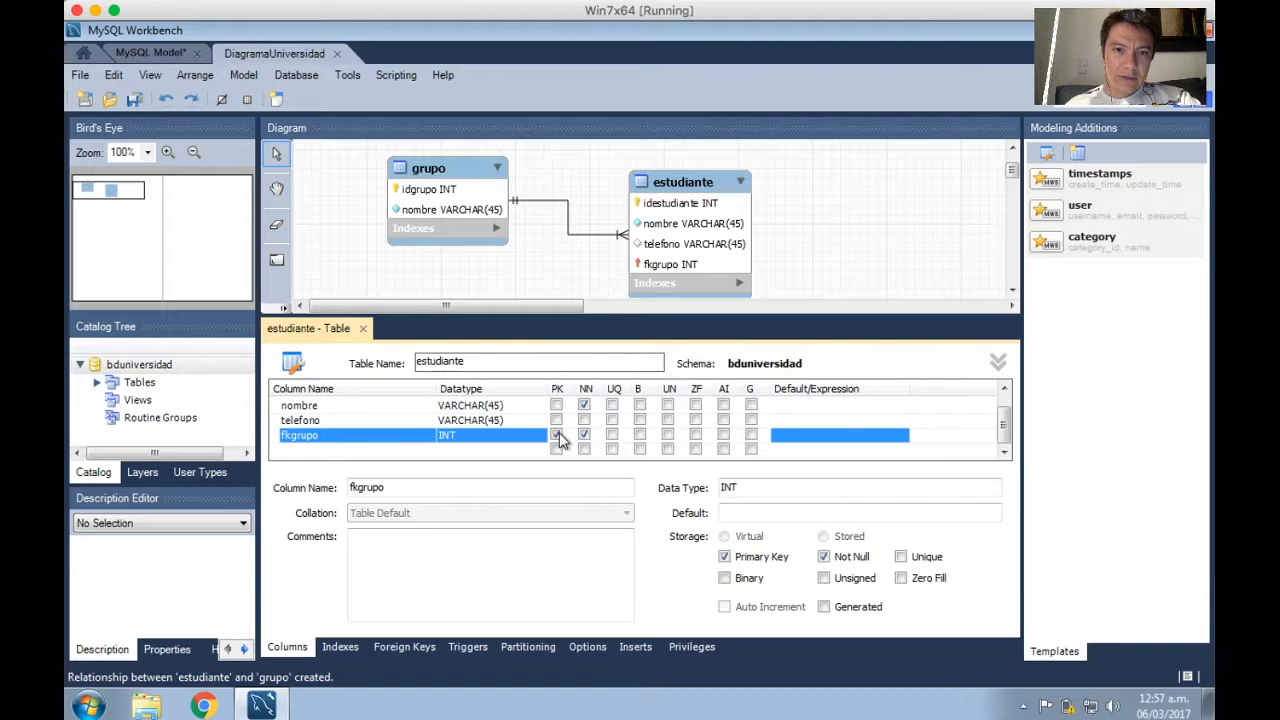
{"action": "left_click", "coordinate": [557, 436]}
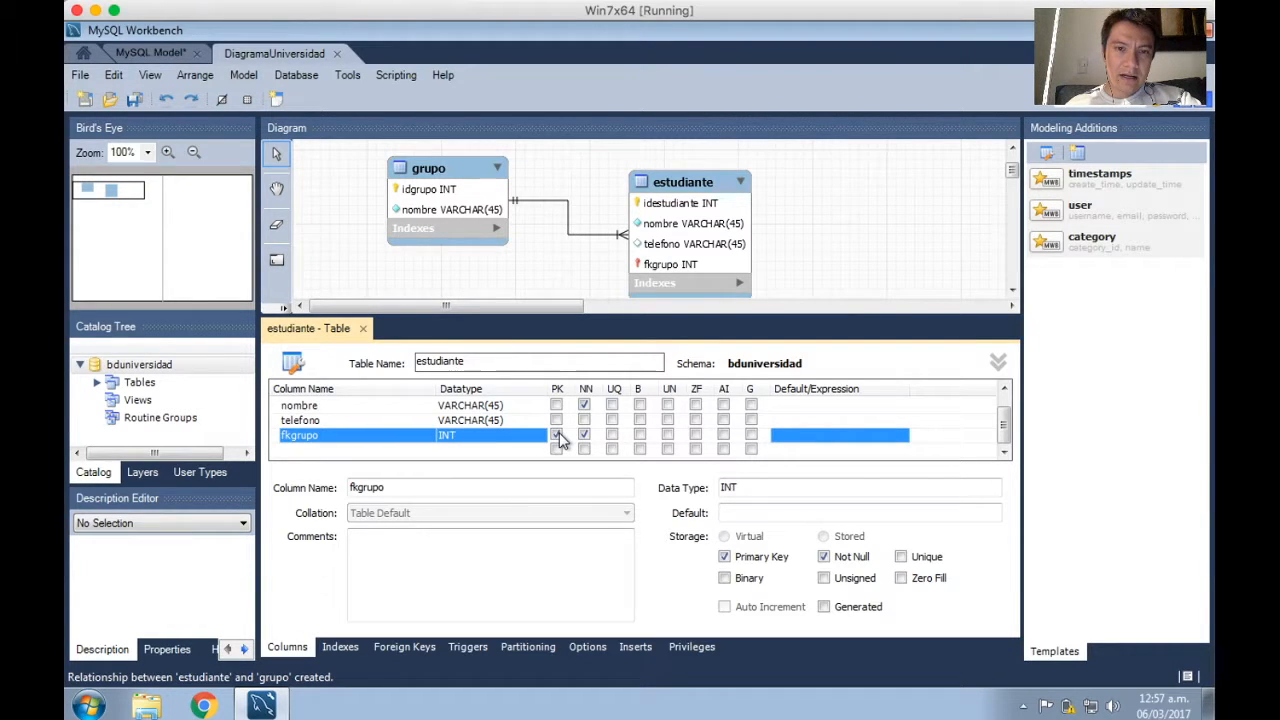
{"action": "left_click", "coordinate": [557, 436]}
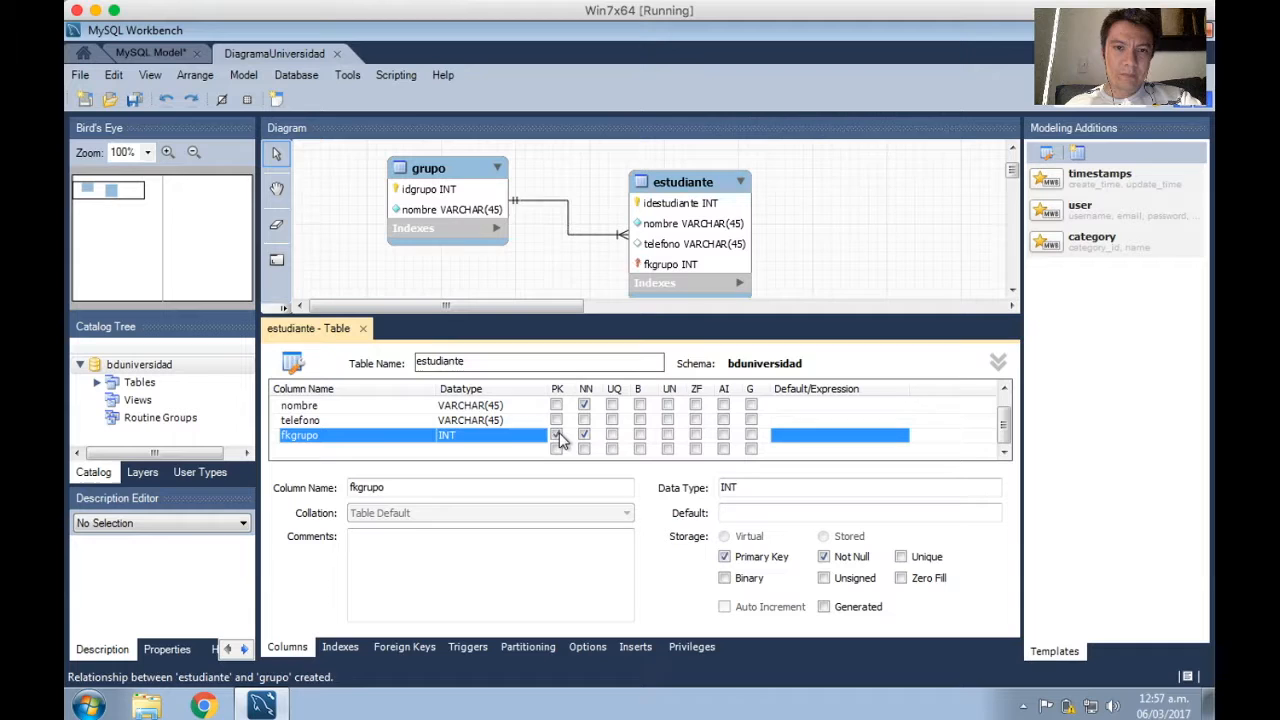
{"action": "left_click", "coordinate": [557, 436]}
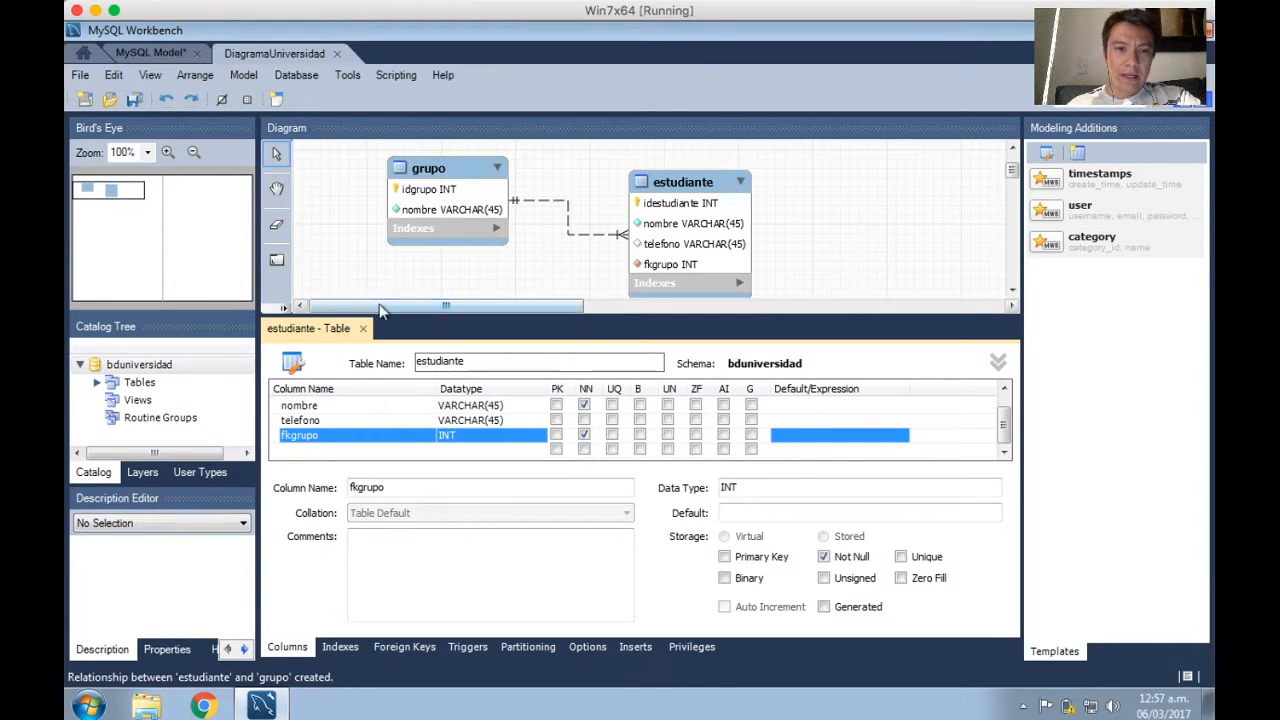
- Close the estudiante table editor
{"action": "left_click", "coordinate": [363, 329]}
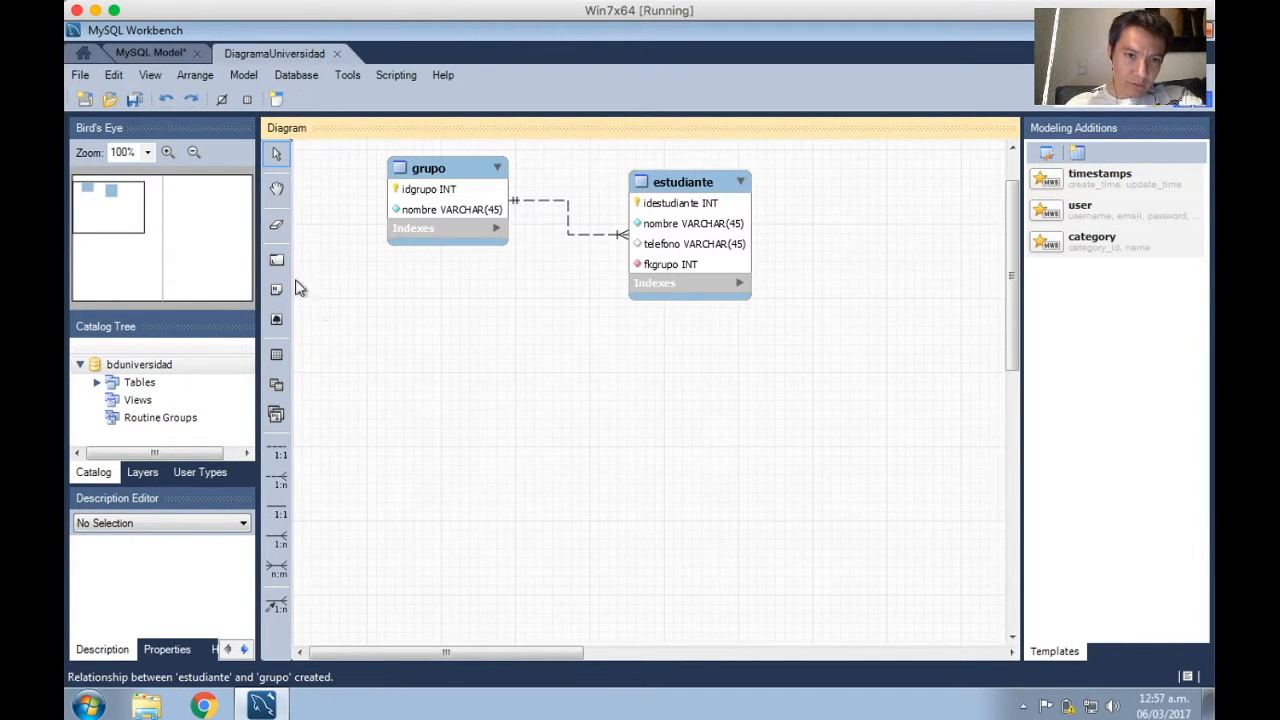
- Draw a new layer on the diagram that encloses both the grupo and estudiante tables
{"action": "left_click", "coordinate": [276, 259]}
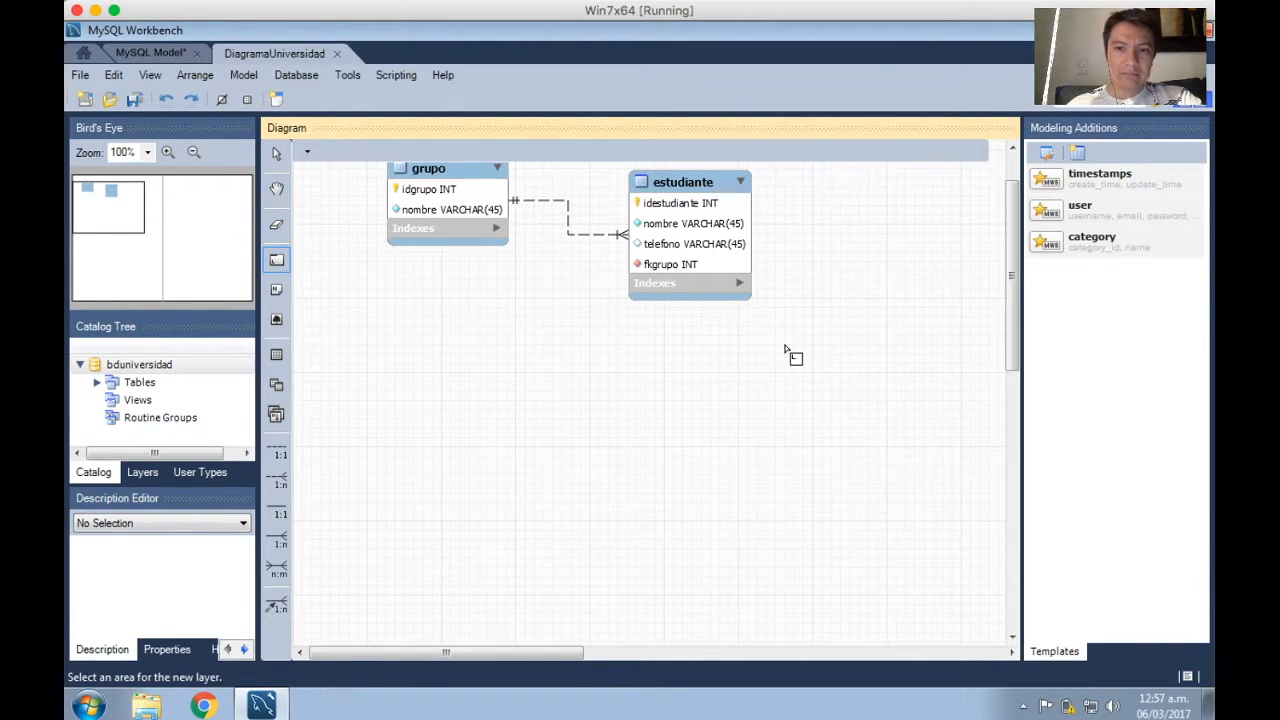
{"action": "key", "text": "Escape"}
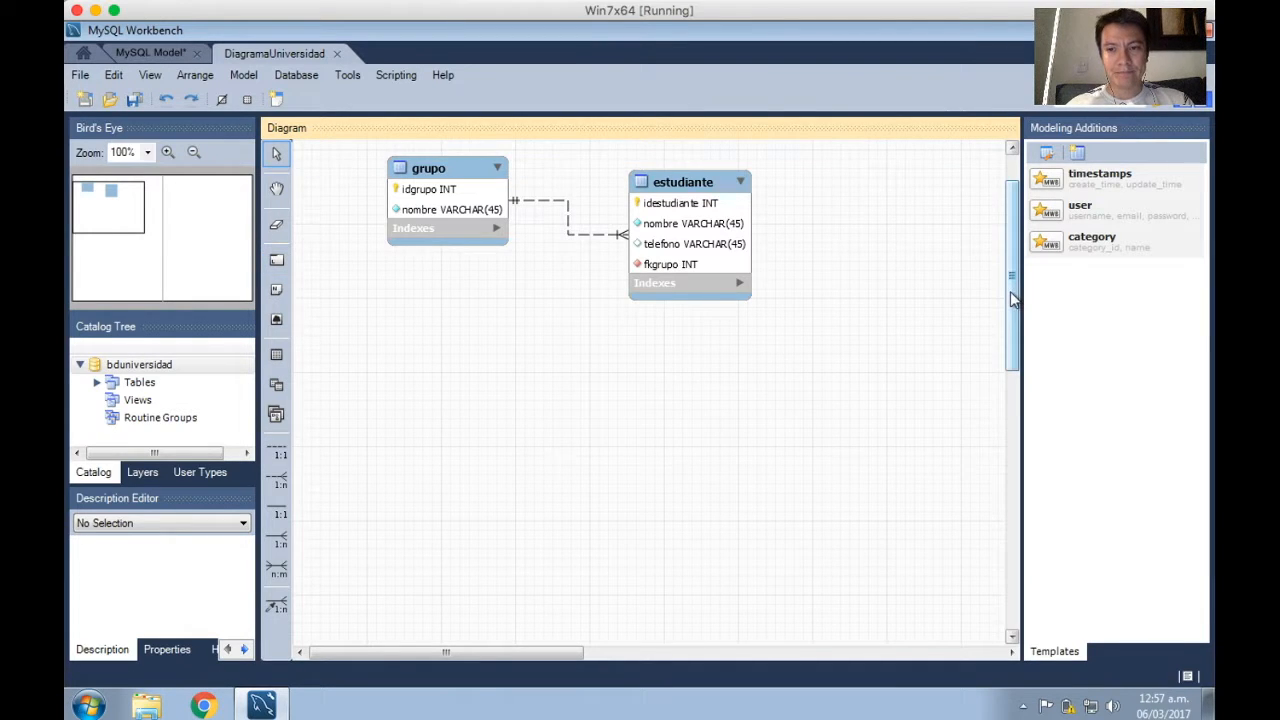
{"action": "left_click_drag", "start_coordinate": [1011, 294], "coordinate": [1000, 214]}
{"action": "left_click", "coordinate": [276, 259]}
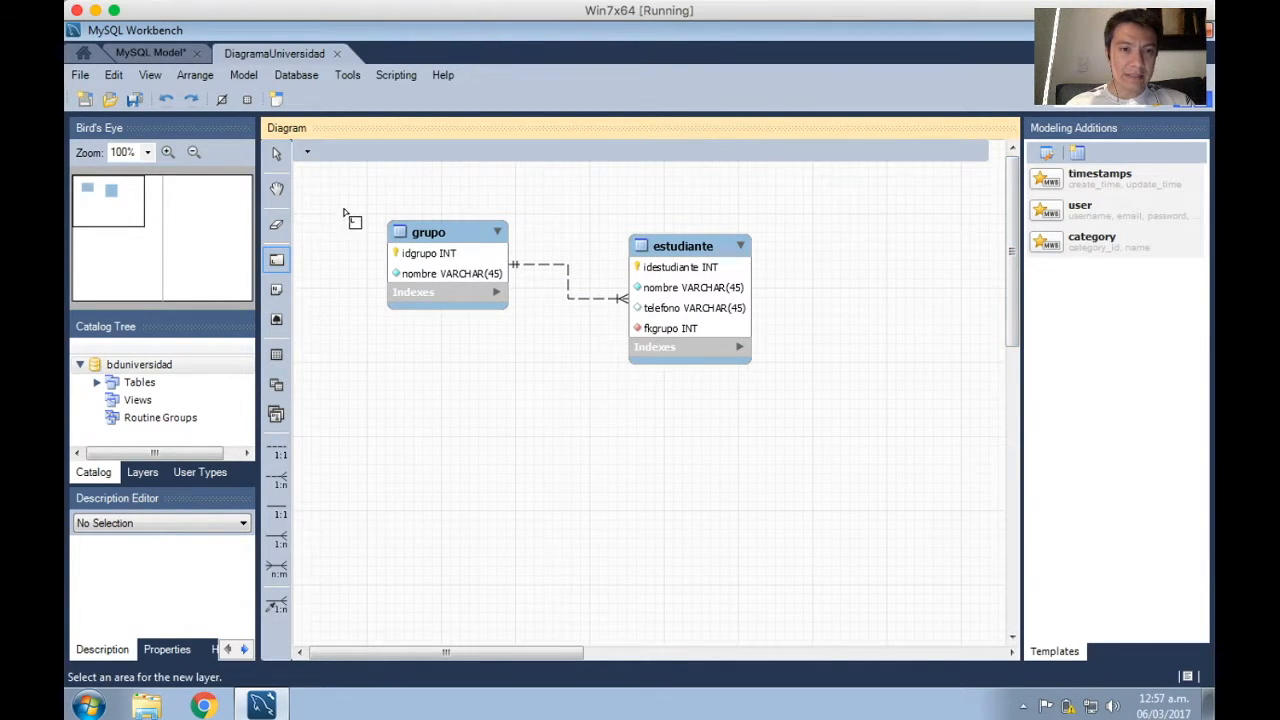
{"action": "left_click_drag", "start_coordinate": [347, 191], "coordinate": [828, 445]}
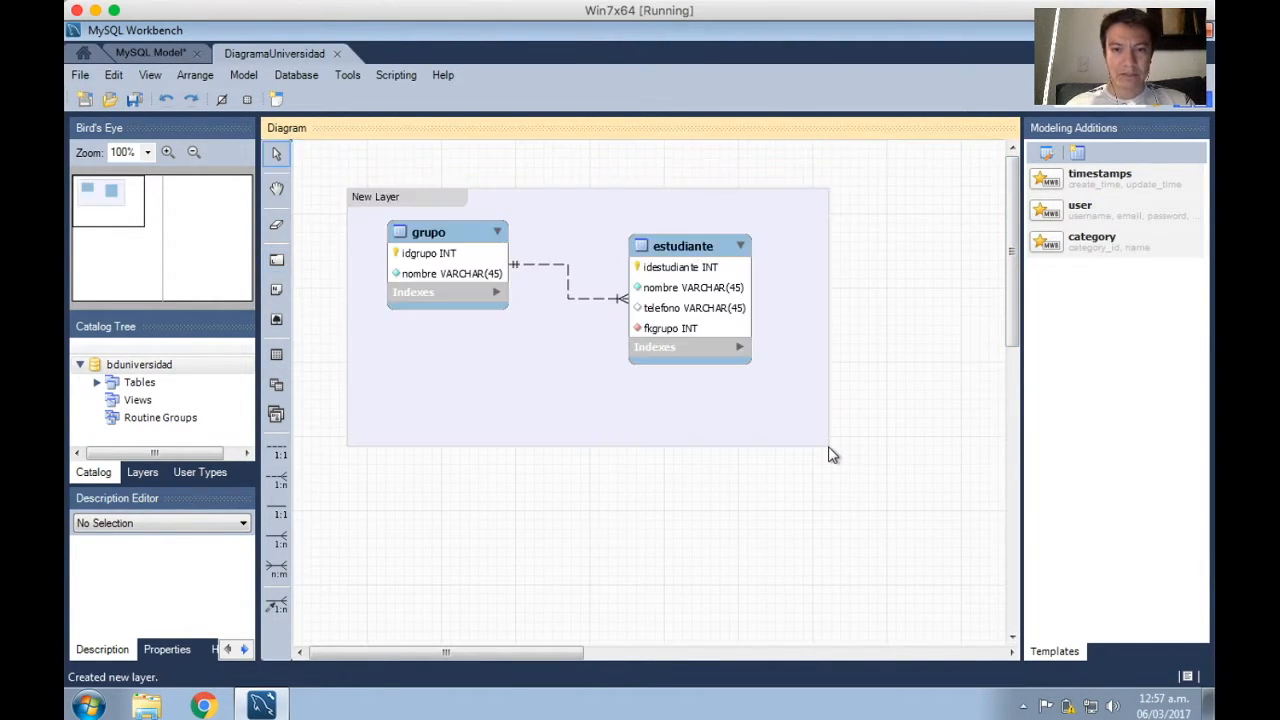
- Rename the new layer around the two tables as ModuloPrincipal and close its editor
{"action": "double_click", "coordinate": [369, 213]}
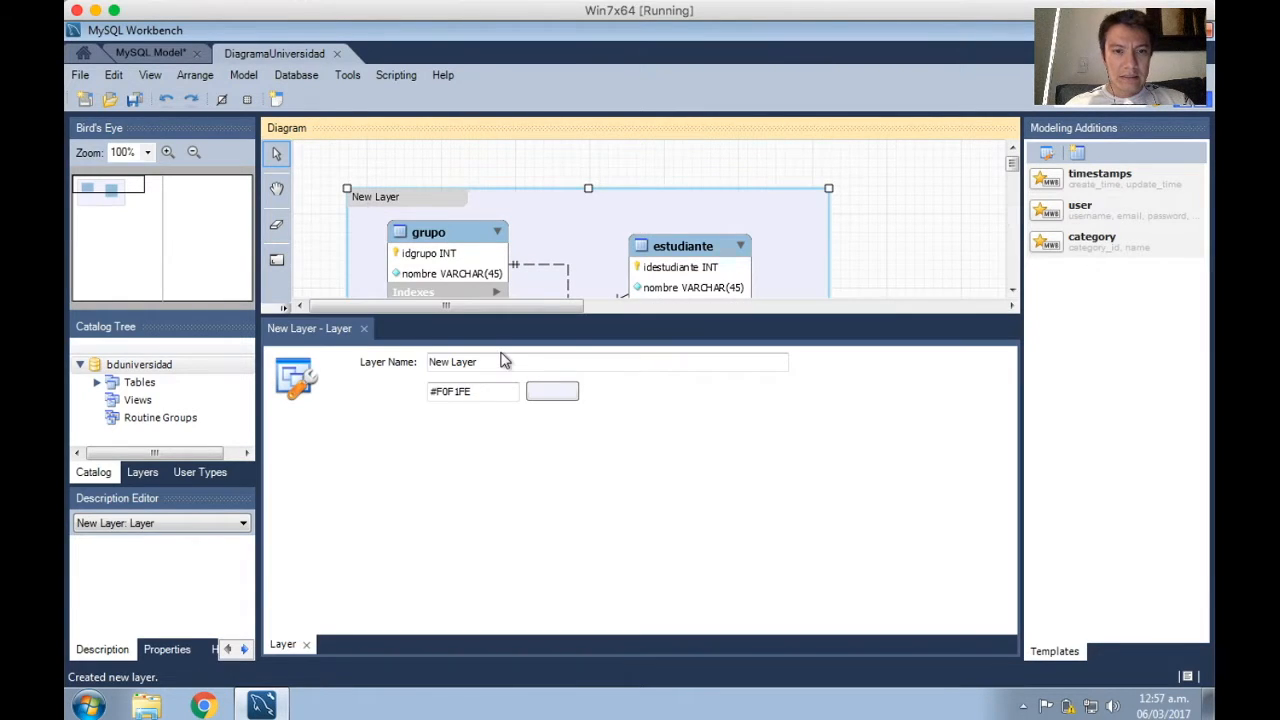
{"action": "double_click", "coordinate": [498, 361]}
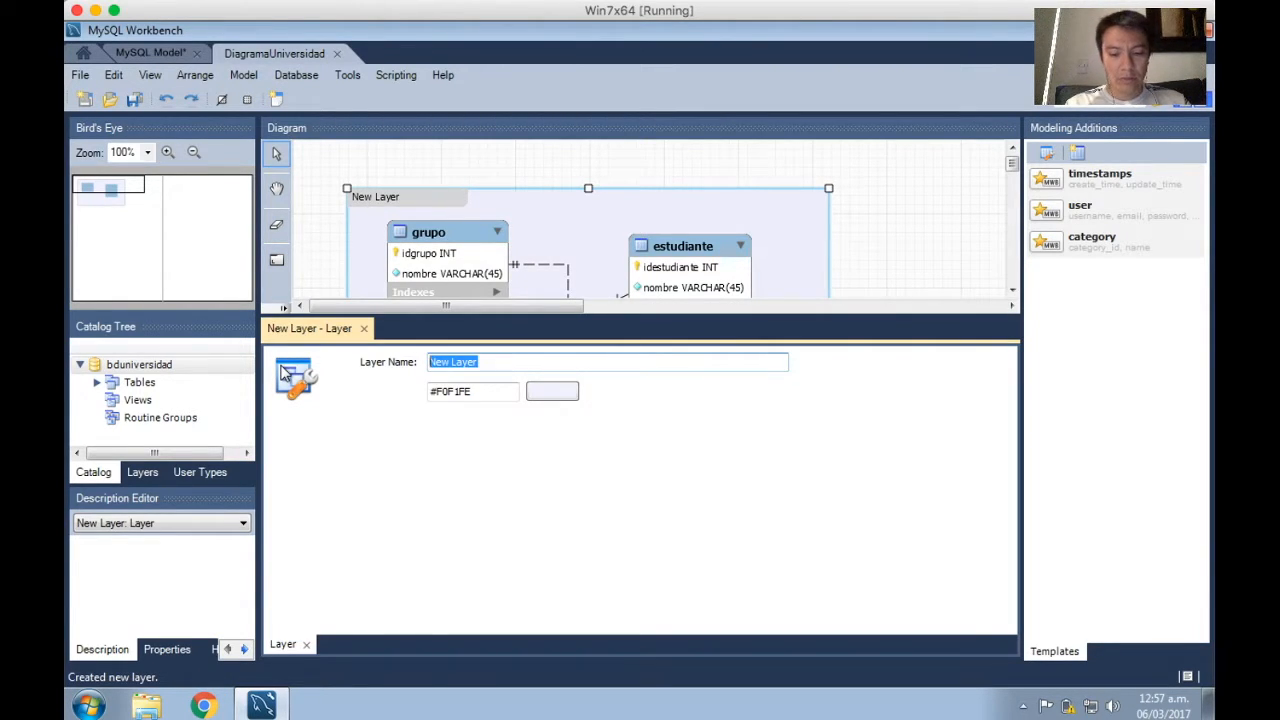
{"action": "type", "text": "Modulo"}
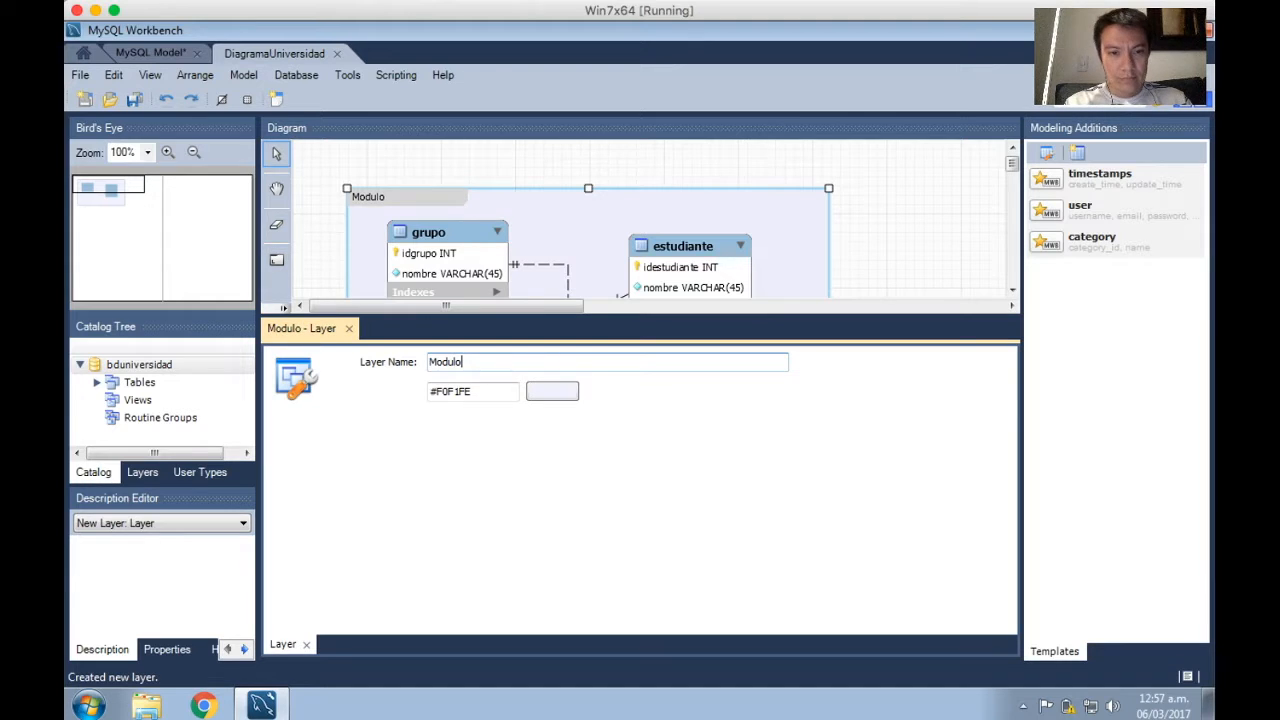
{"action": "type", "text": "Principal"}
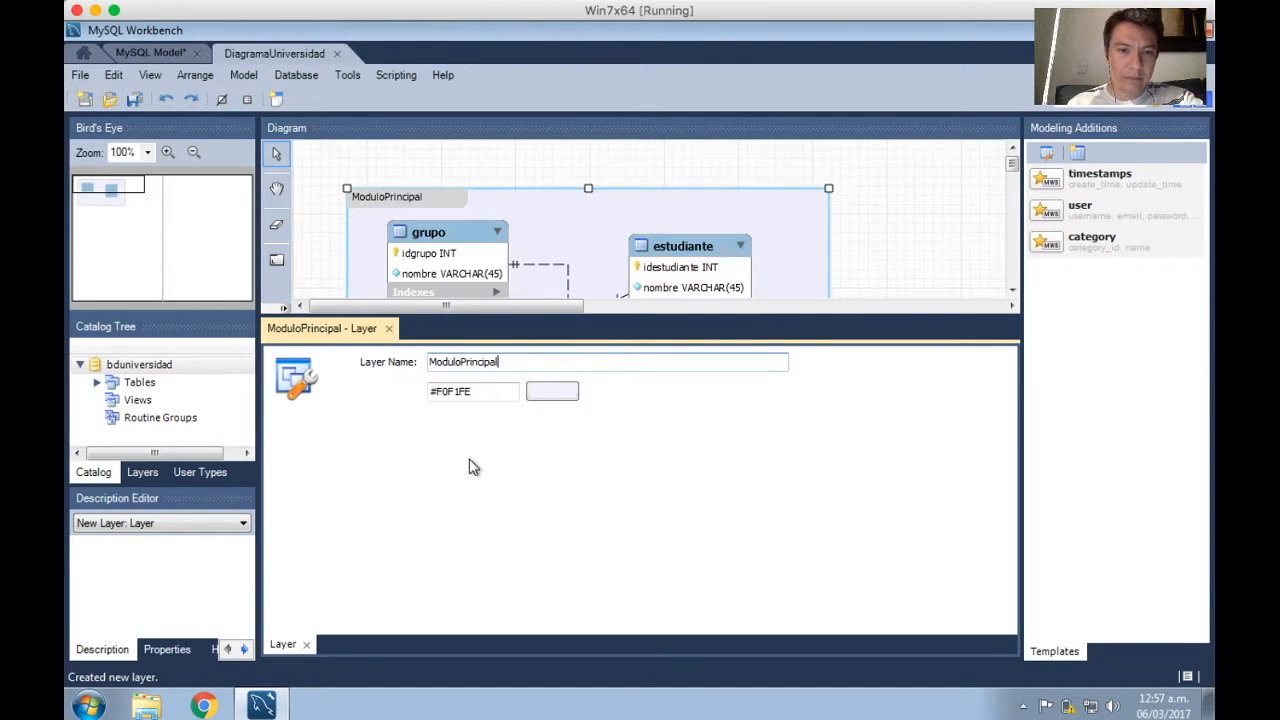
{"action": "left_click", "coordinate": [389, 329]}
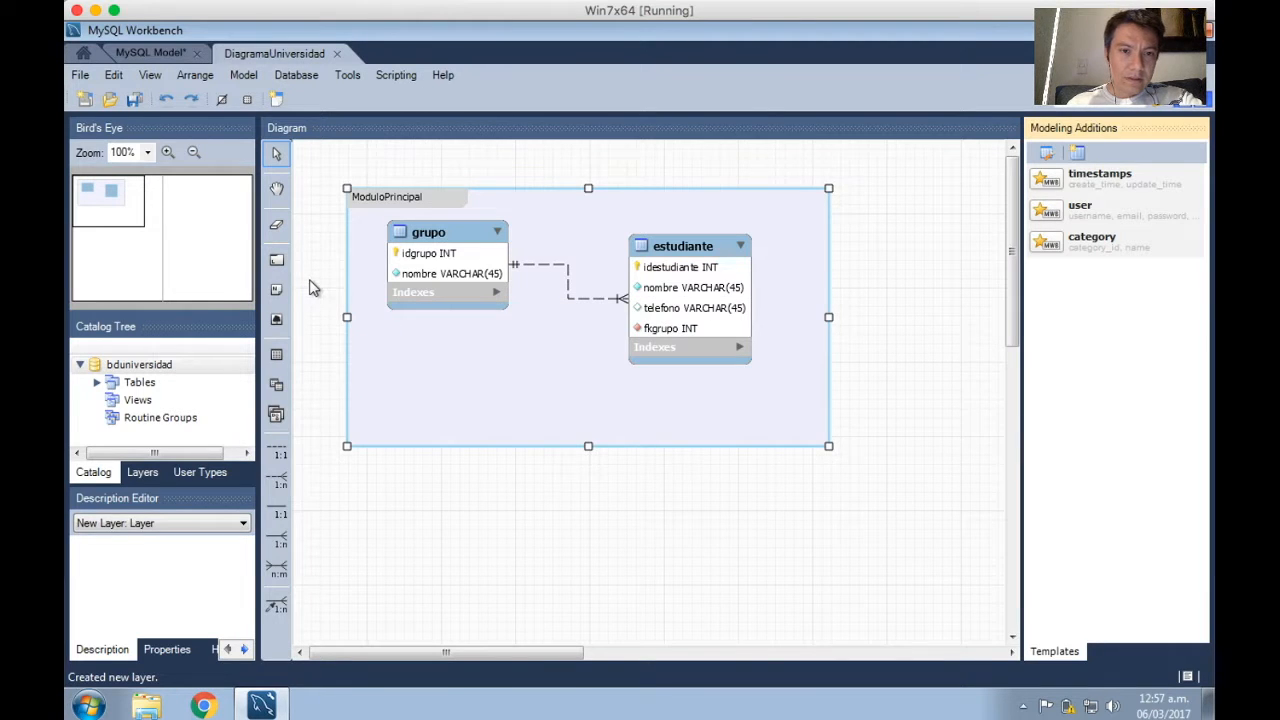
{"action": "left_click", "coordinate": [309, 288]}
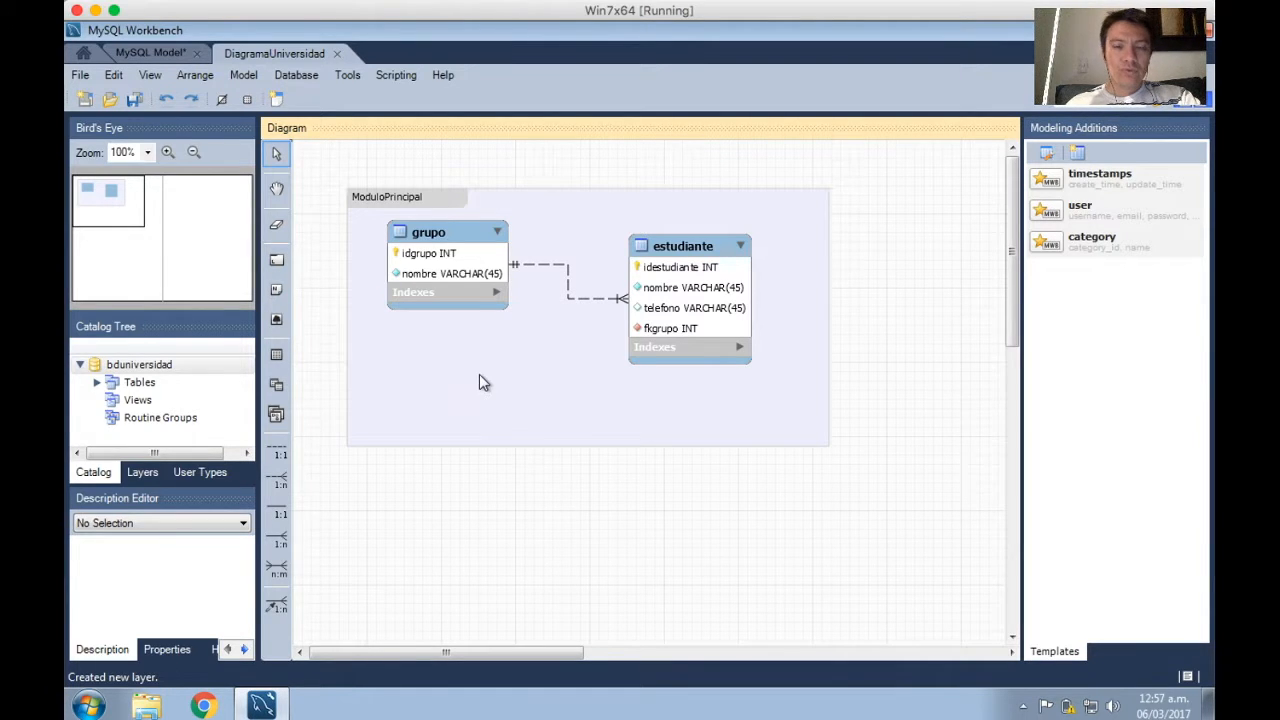
{"action": "double_click", "coordinate": [437, 235]}
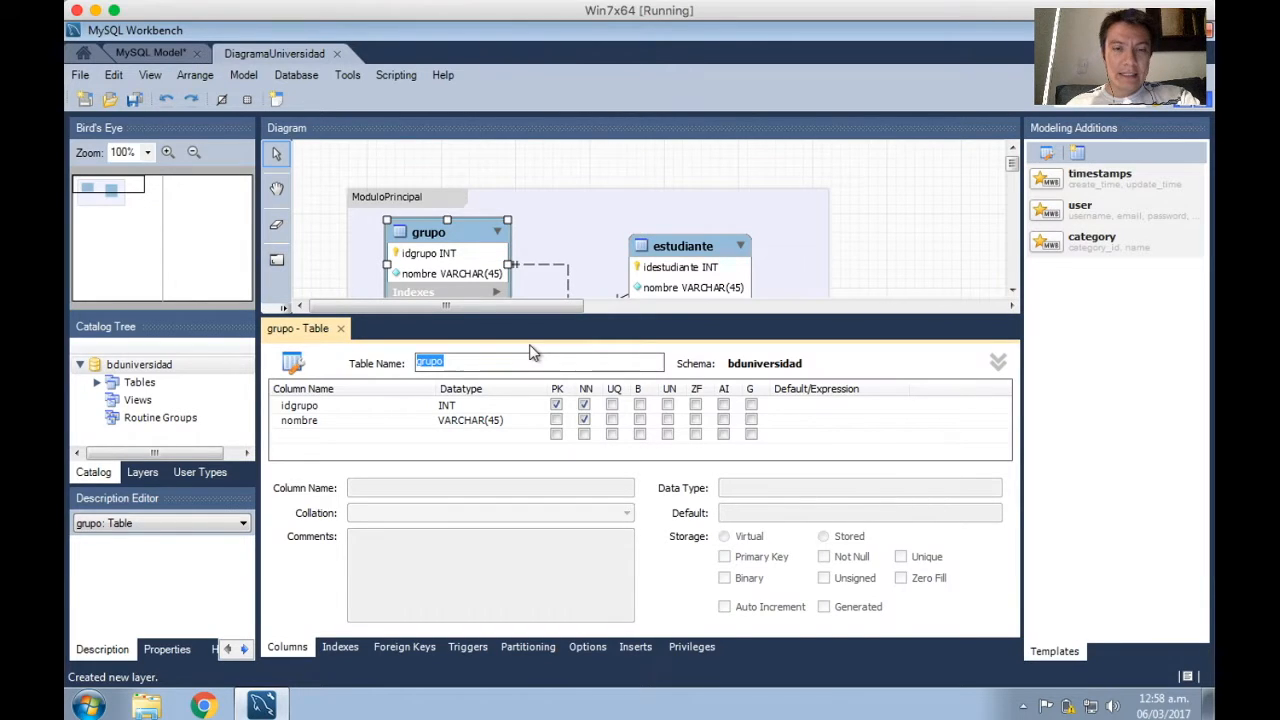
{"action": "left_click", "coordinate": [635, 646]}
{"action": "left_click", "coordinate": [318, 430]}
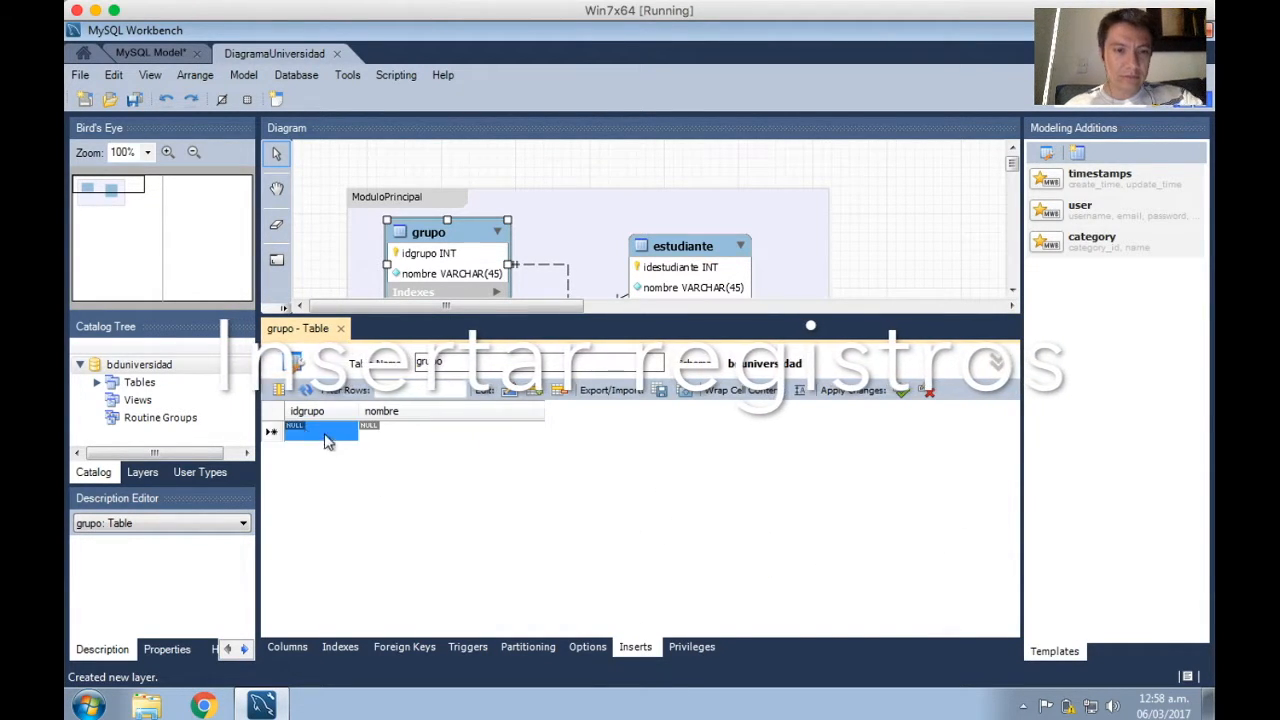
{"action": "left_click", "coordinate": [340, 328]}
{"action": "left_click", "coordinate": [312, 345]}
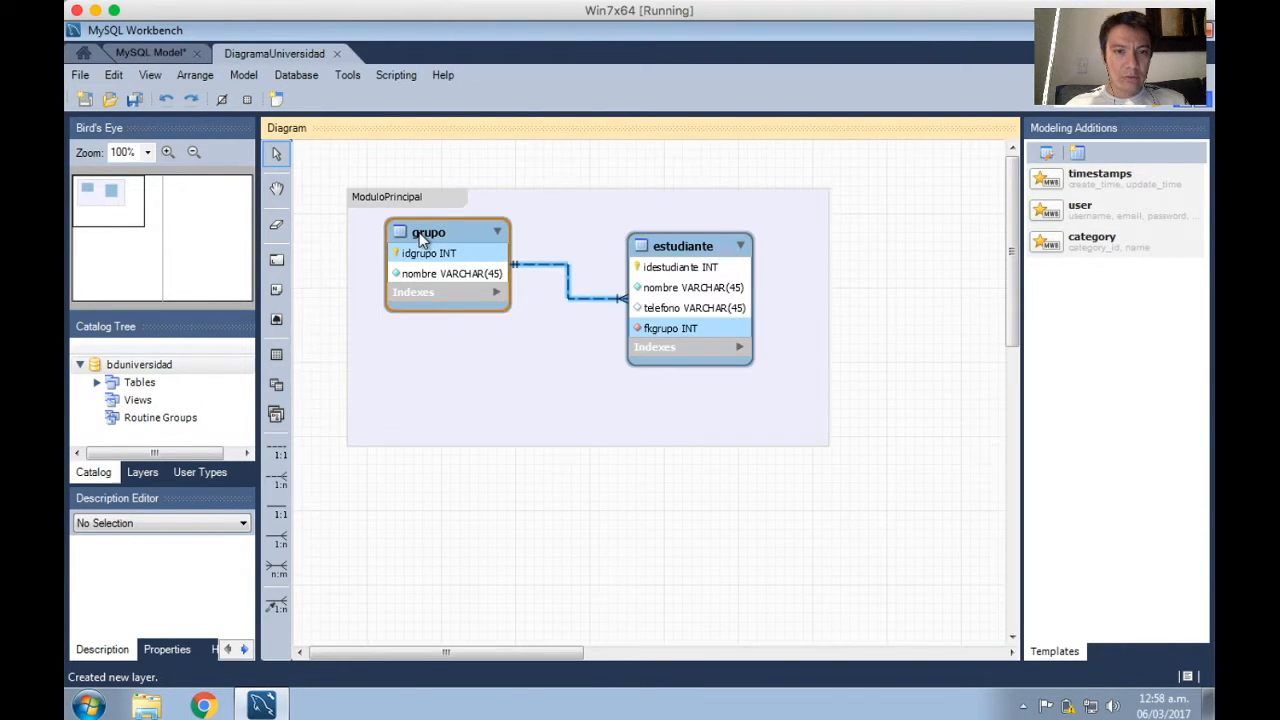
- Open the insert records of the grupo table and add a row with idgrupo 1 and nombre A191
{"action": "double_click", "coordinate": [418, 242]}
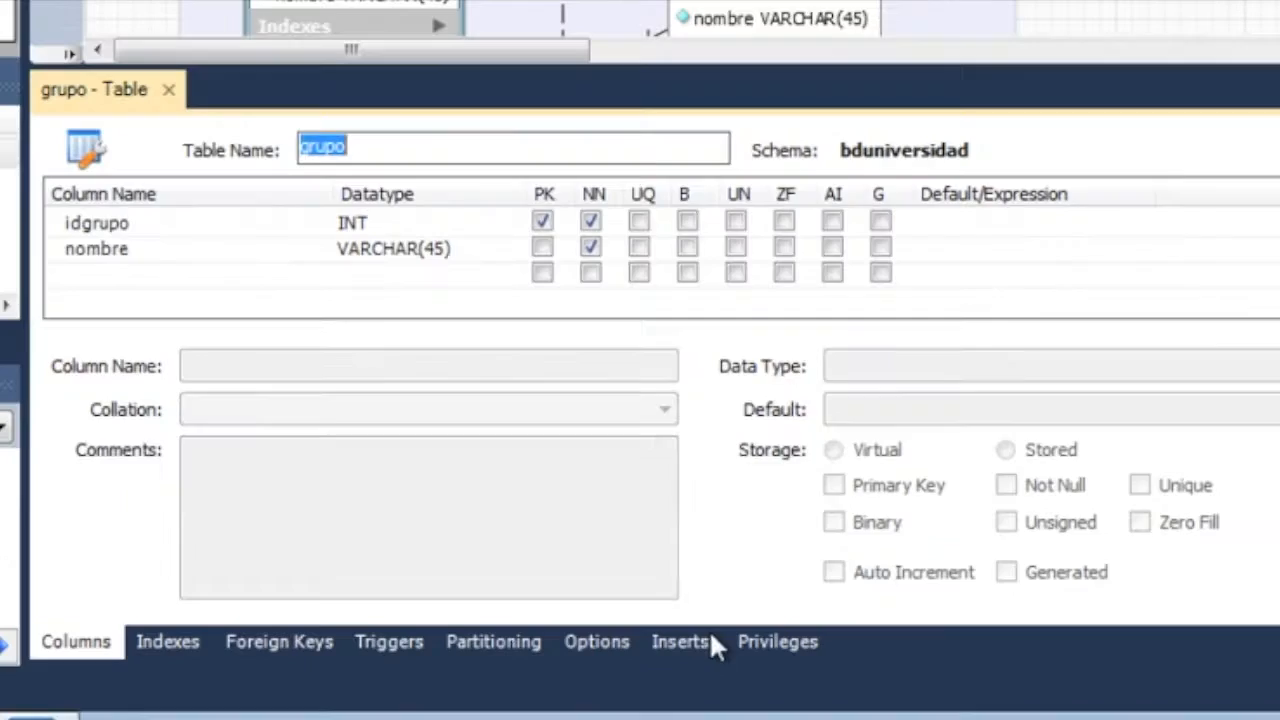
{"action": "left_click", "coordinate": [645, 647]}
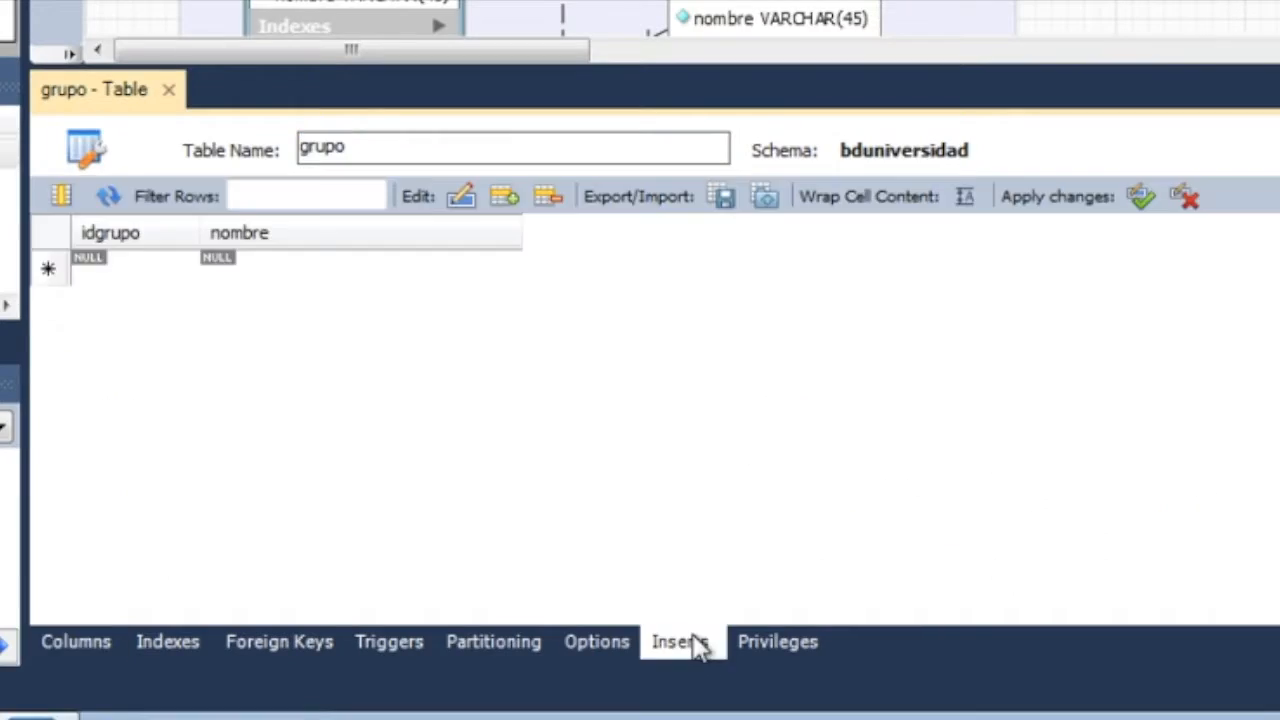
{"action": "left_click", "coordinate": [126, 277]}
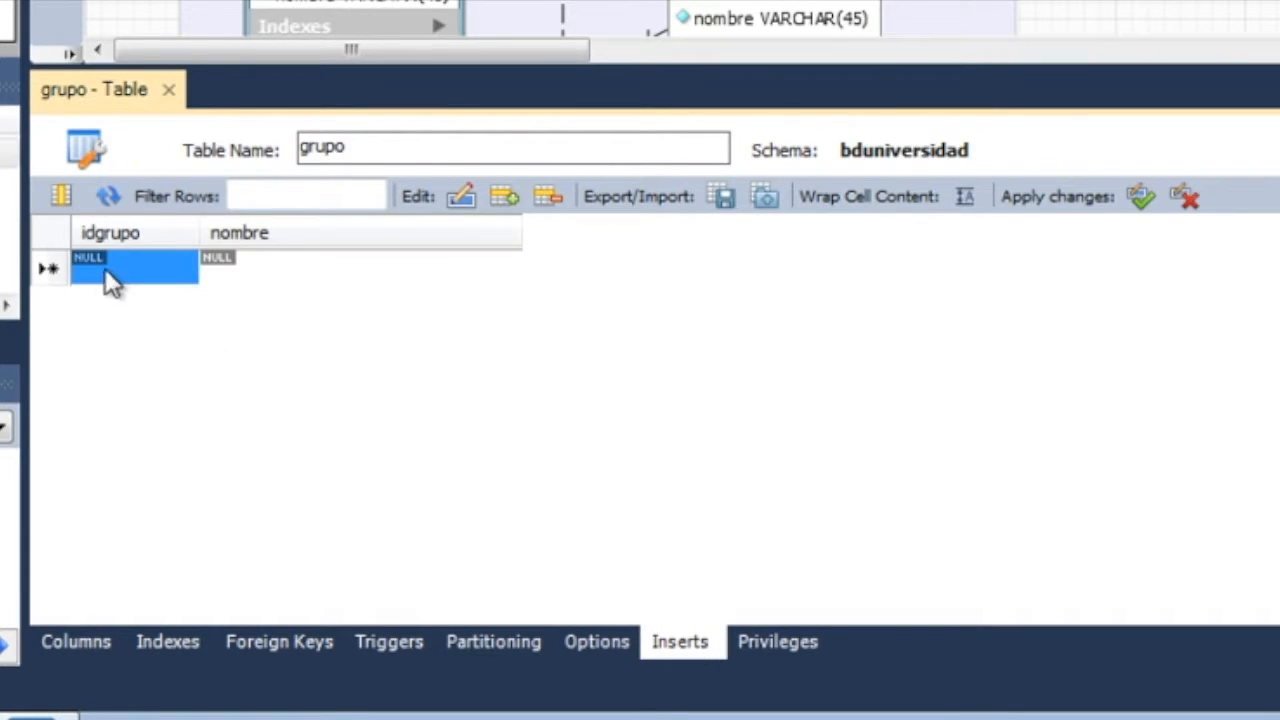
{"action": "left_click", "coordinate": [107, 270]}
{"action": "type", "text": "1"}
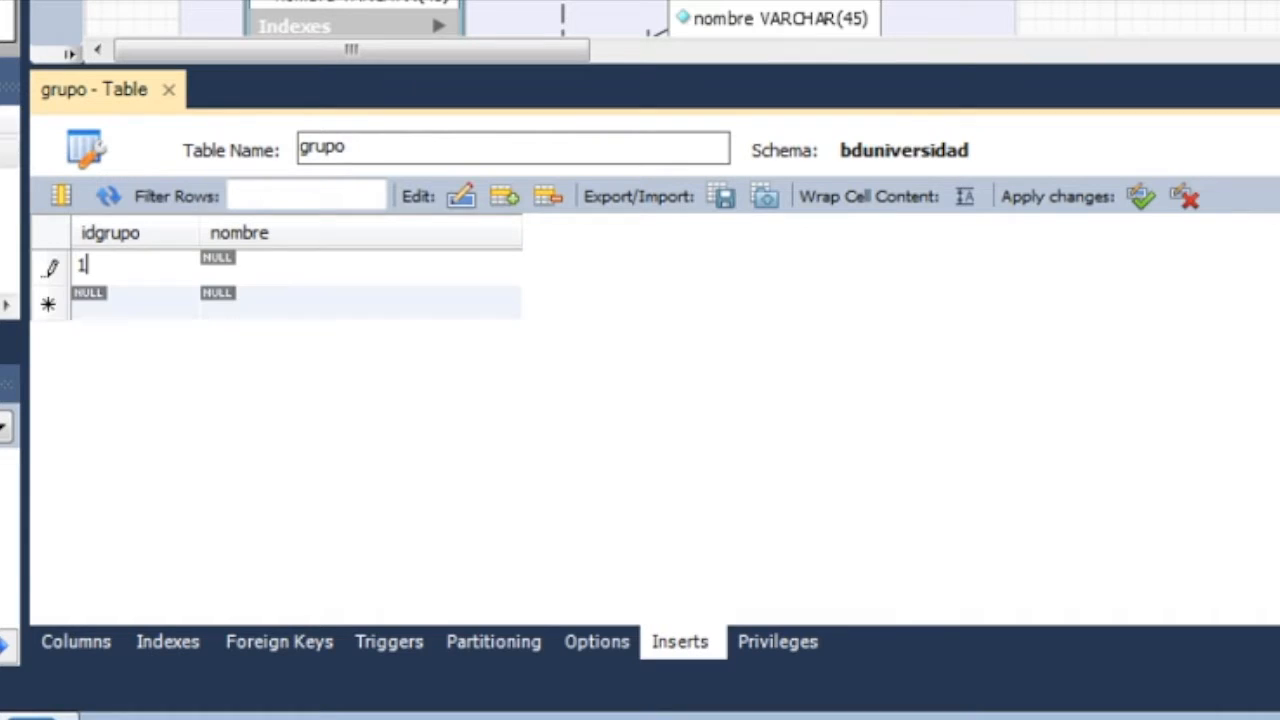
{"action": "left_click", "coordinate": [267, 262]}
{"action": "type", "text": "A191"}
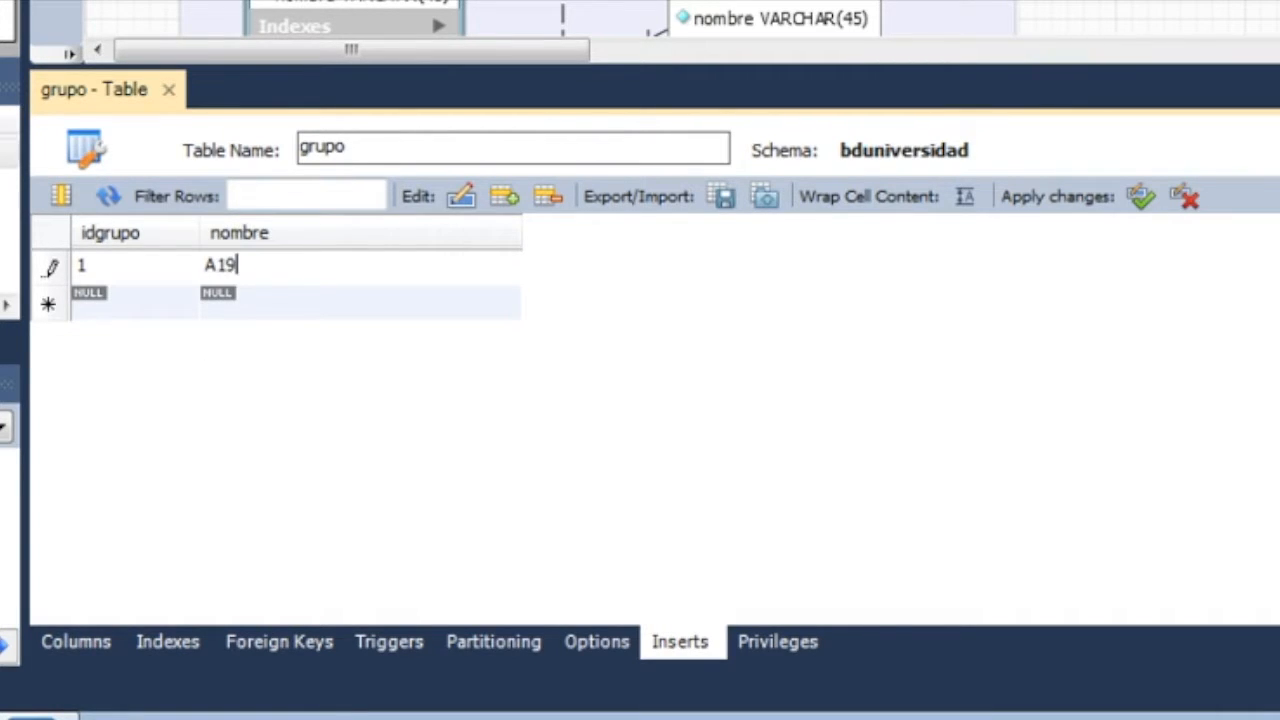
- Add two more grupo records: idgrupo 2 with nombre E191, and idgrupo 3 with nombre E192
{"action": "left_click", "coordinate": [116, 288]}
{"action": "type", "text": "2"}
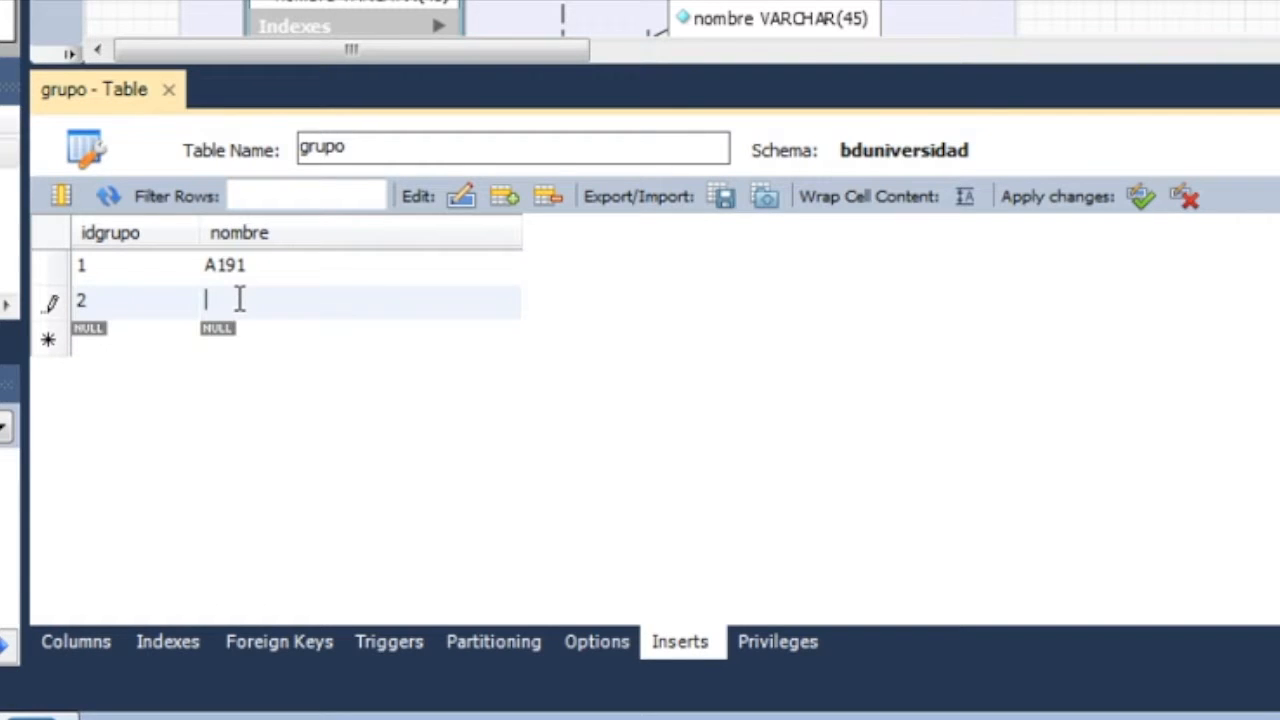
{"action": "type", "text": "E191"}
{"action": "left_click", "coordinate": [119, 341]}
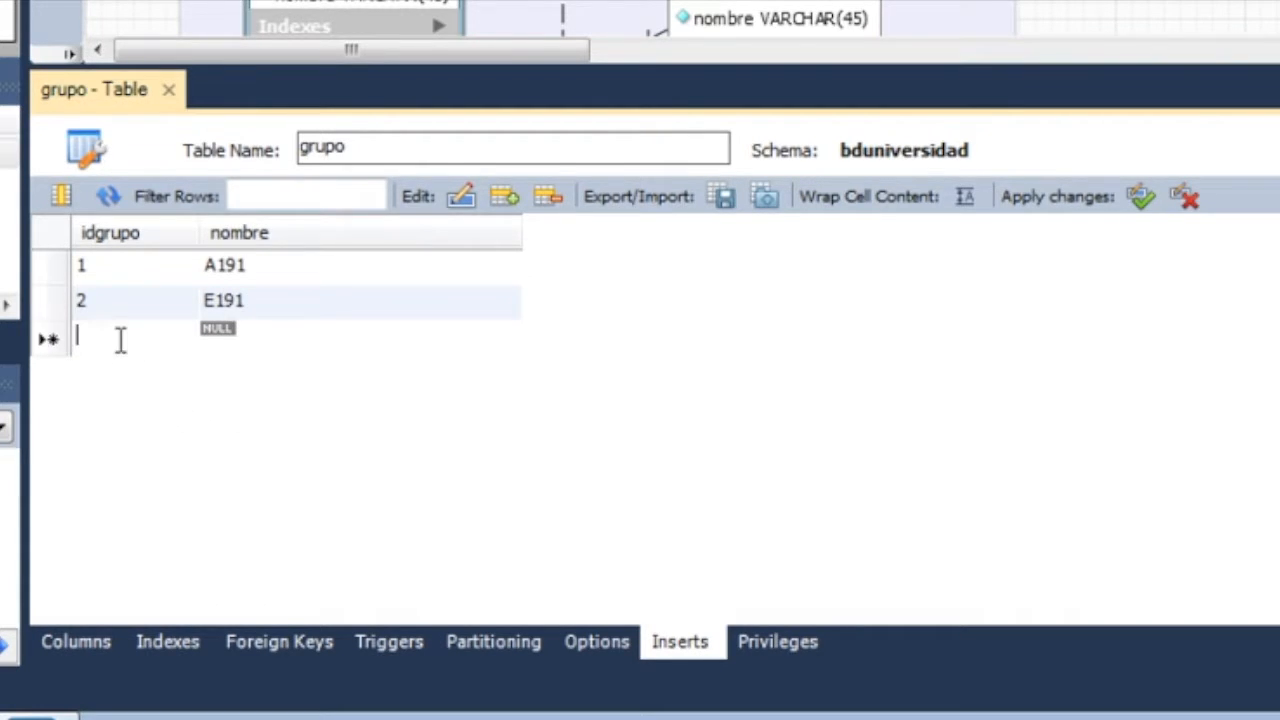
{"action": "type", "text": "3"}
{"action": "left_click", "coordinate": [236, 335]}
{"action": "type", "text": "E192"}
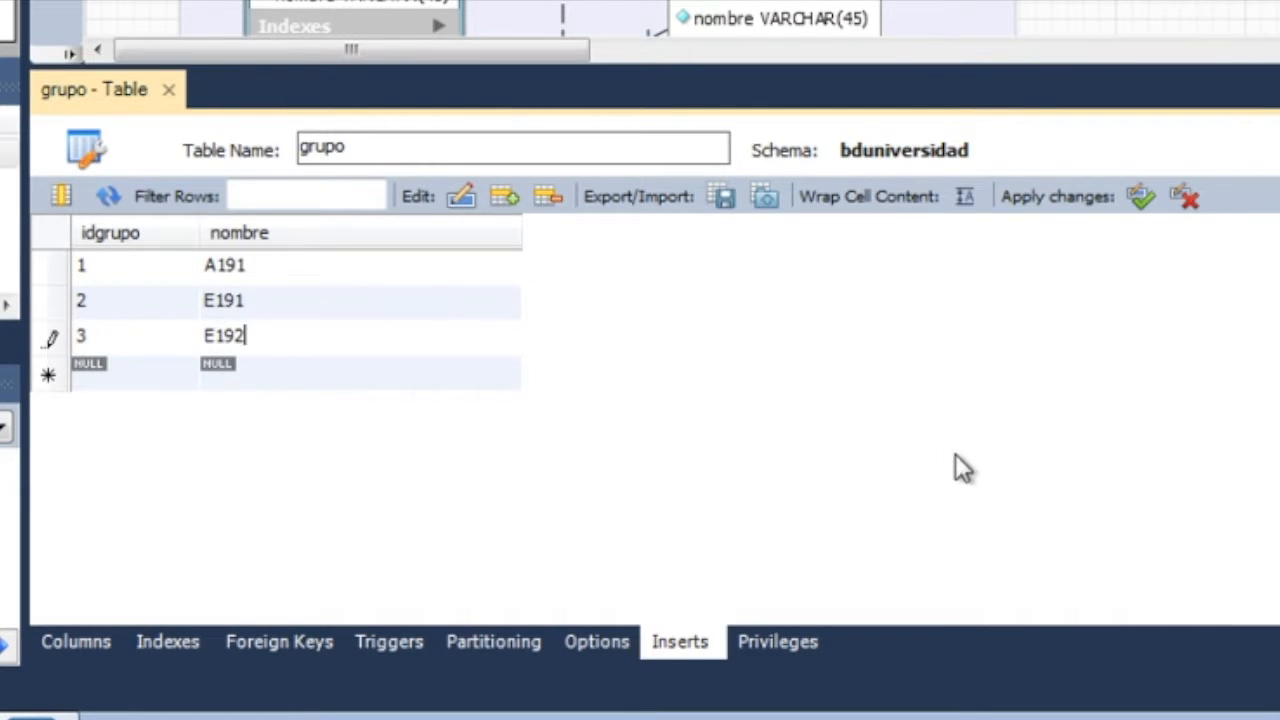
- Apply the inserted records to the grupo table and close its editor
{"action": "left_click", "coordinate": [1147, 201]}
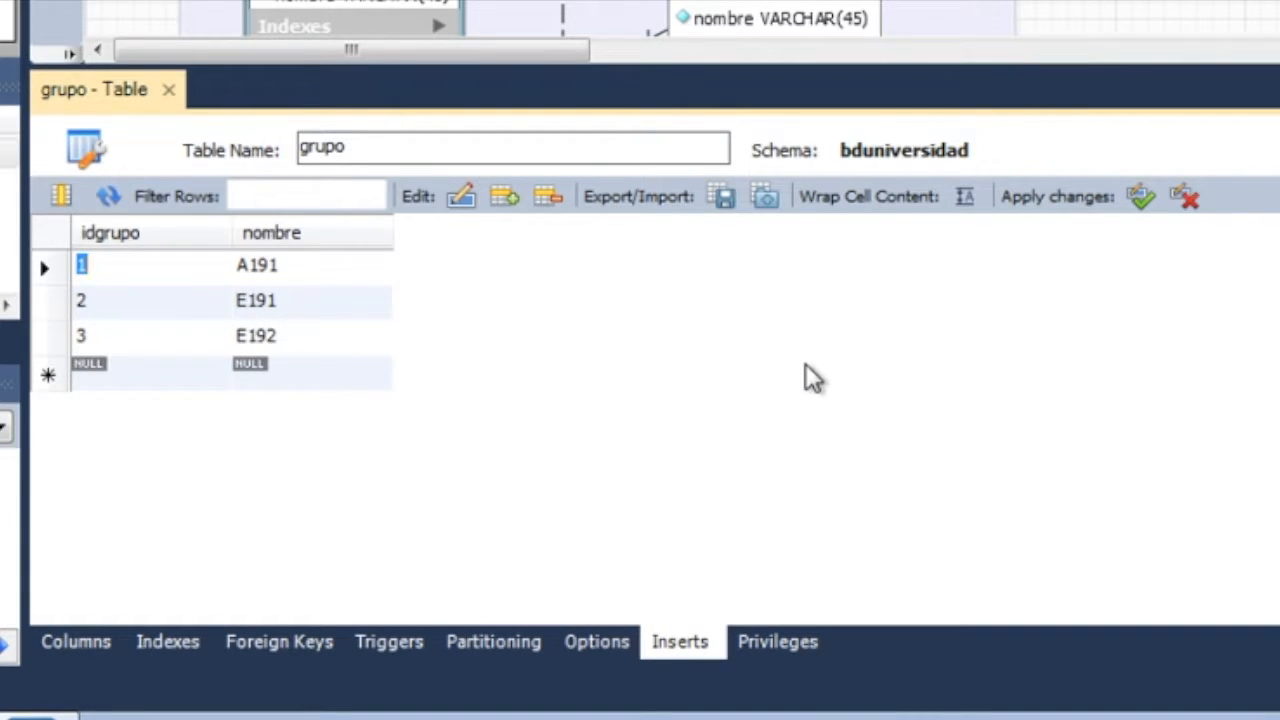
{"action": "left_click", "coordinate": [168, 89]}
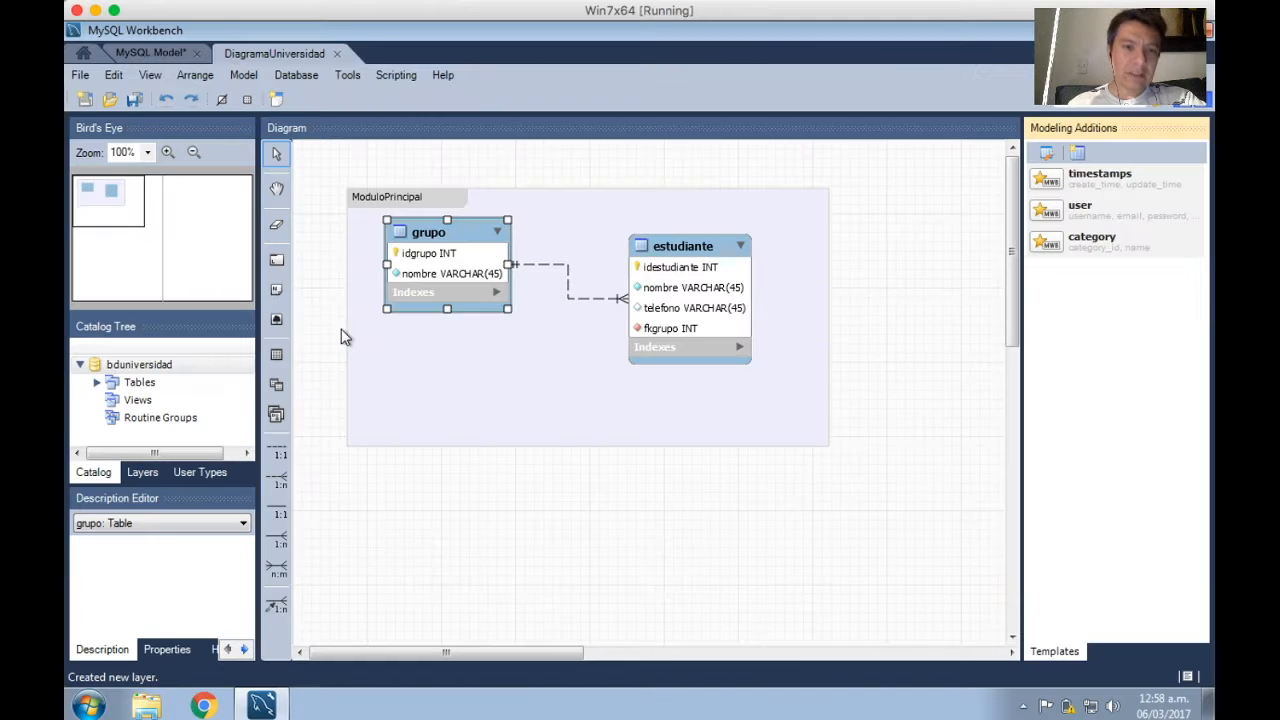
{"action": "left_click", "coordinate": [328, 337]}
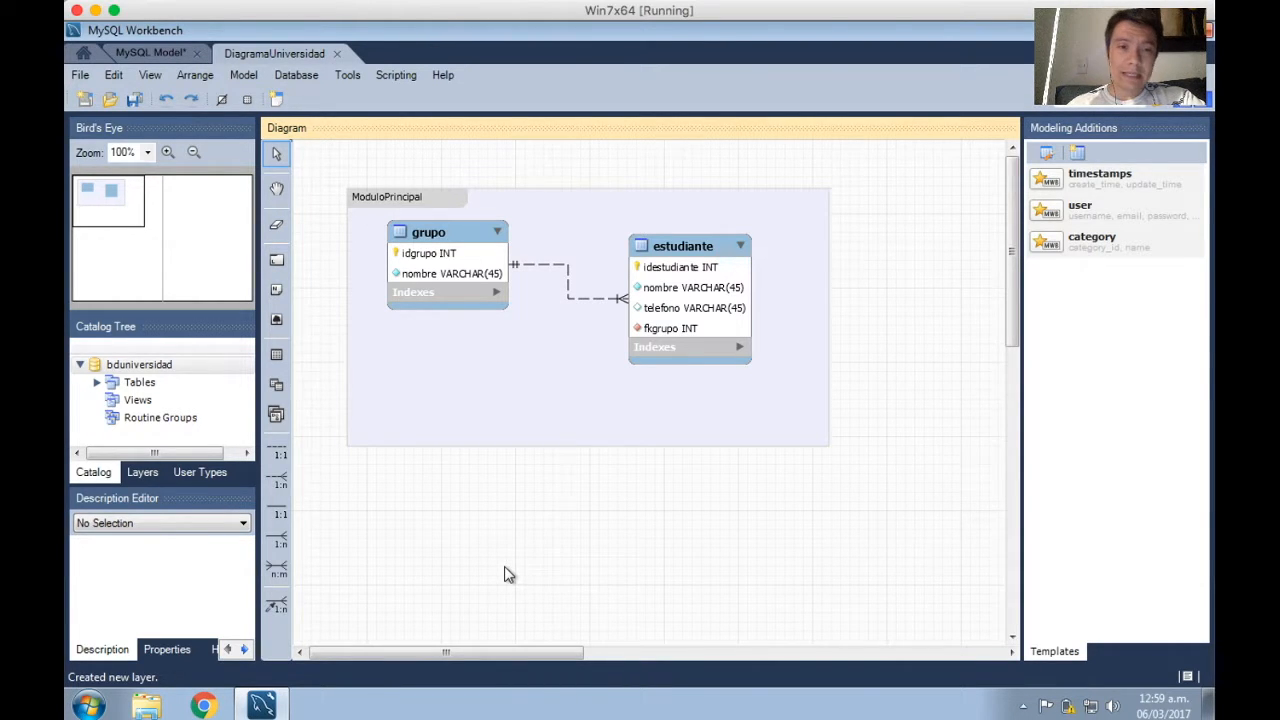
- Save the model to the desktop (Escritorio) as BDUniversidad in the MySQL Workbench Models format
{"action": "left_click", "coordinate": [134, 99]}
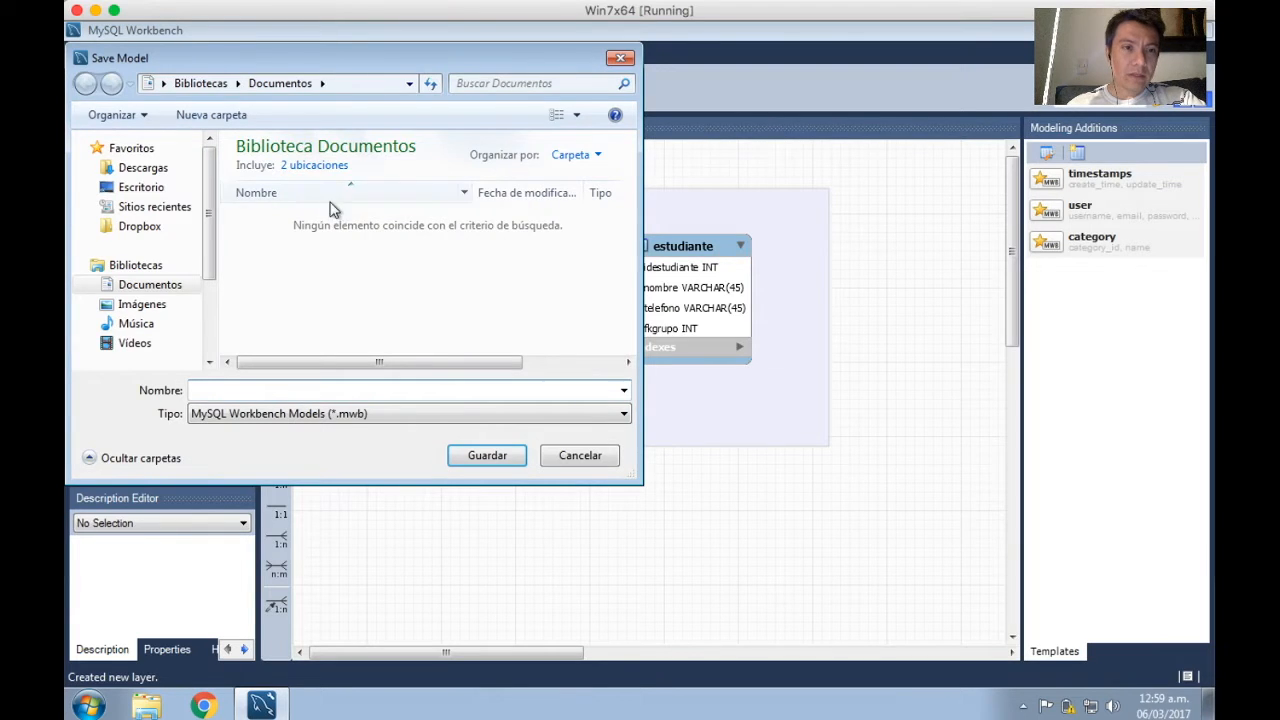
{"action": "left_click", "coordinate": [141, 187]}
{"action": "left_click", "coordinate": [324, 390]}
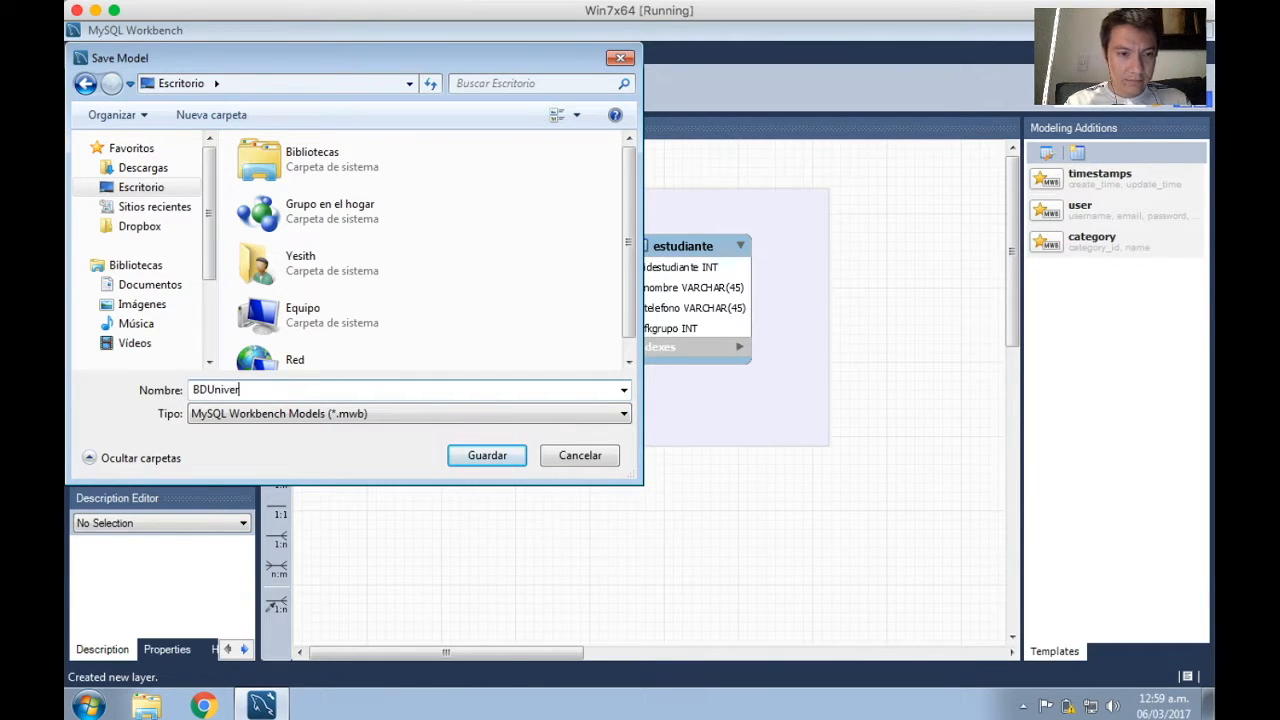
{"action": "left_click", "coordinate": [489, 456]}
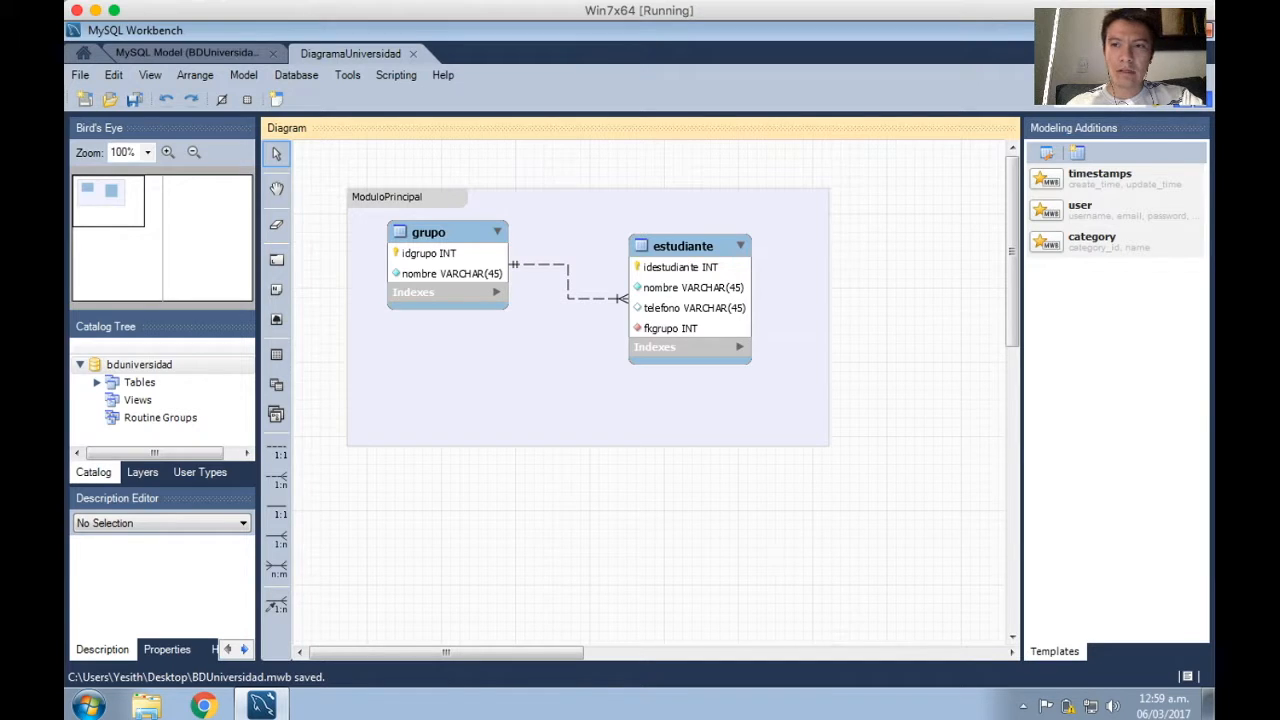
- Check the saved BDUniversidad model file on the desktop and return to MySQL Workbench
{"action": "left_click", "coordinate": [1130, 29]}
{"action": "left_click", "coordinate": [102, 166]}
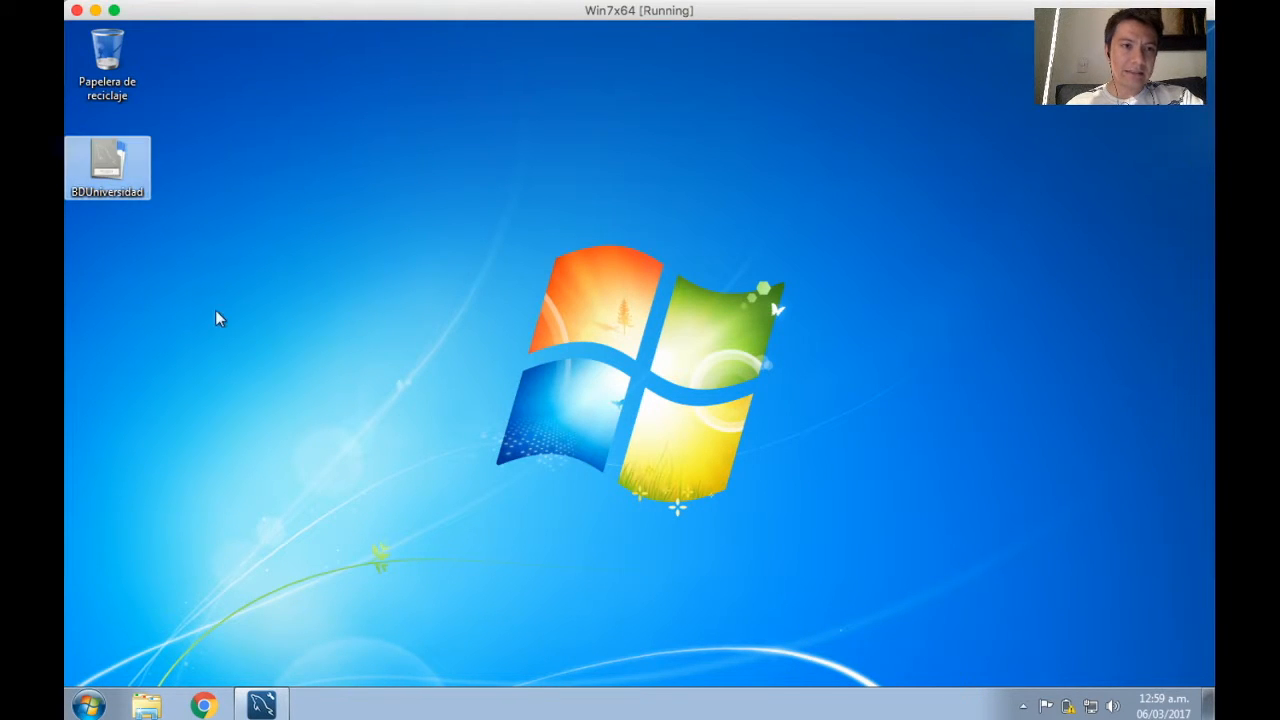
{"action": "left_click", "coordinate": [275, 703]}
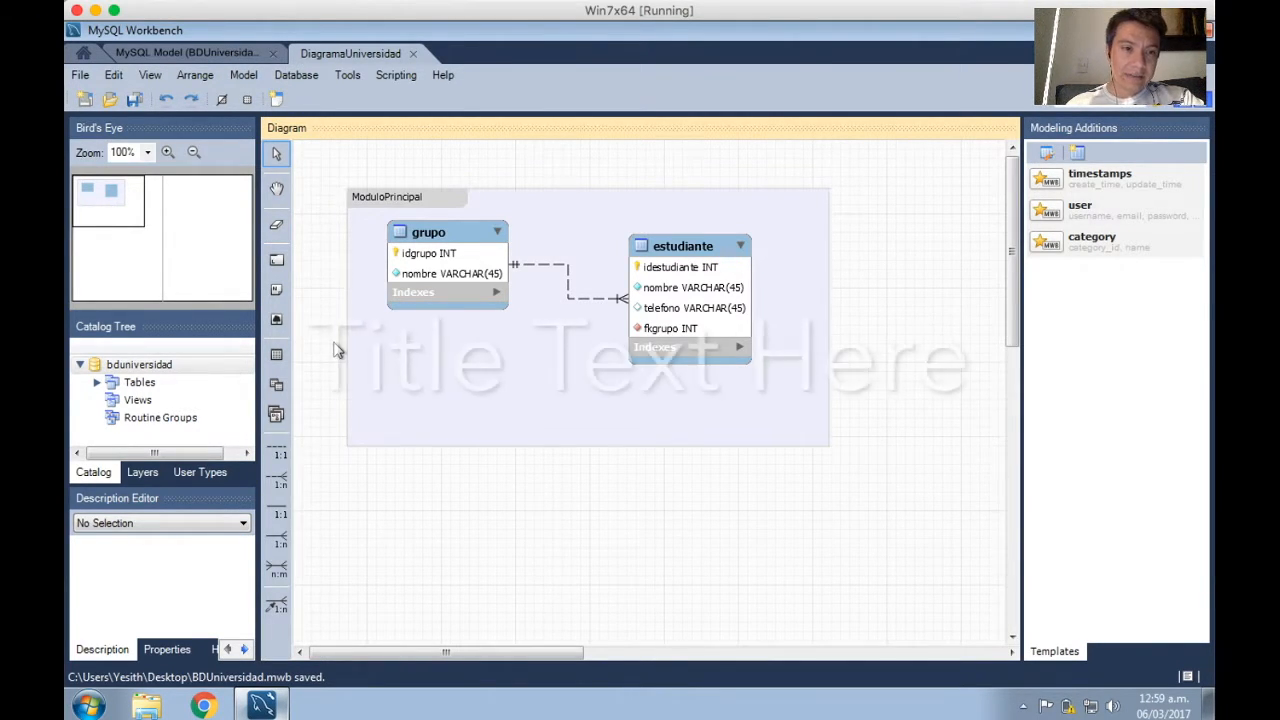
- Start forward engineering the model through the stored connection Local instance MySQL57, and enable generating INSERT statements for tables
{"action": "left_click", "coordinate": [296, 79]}
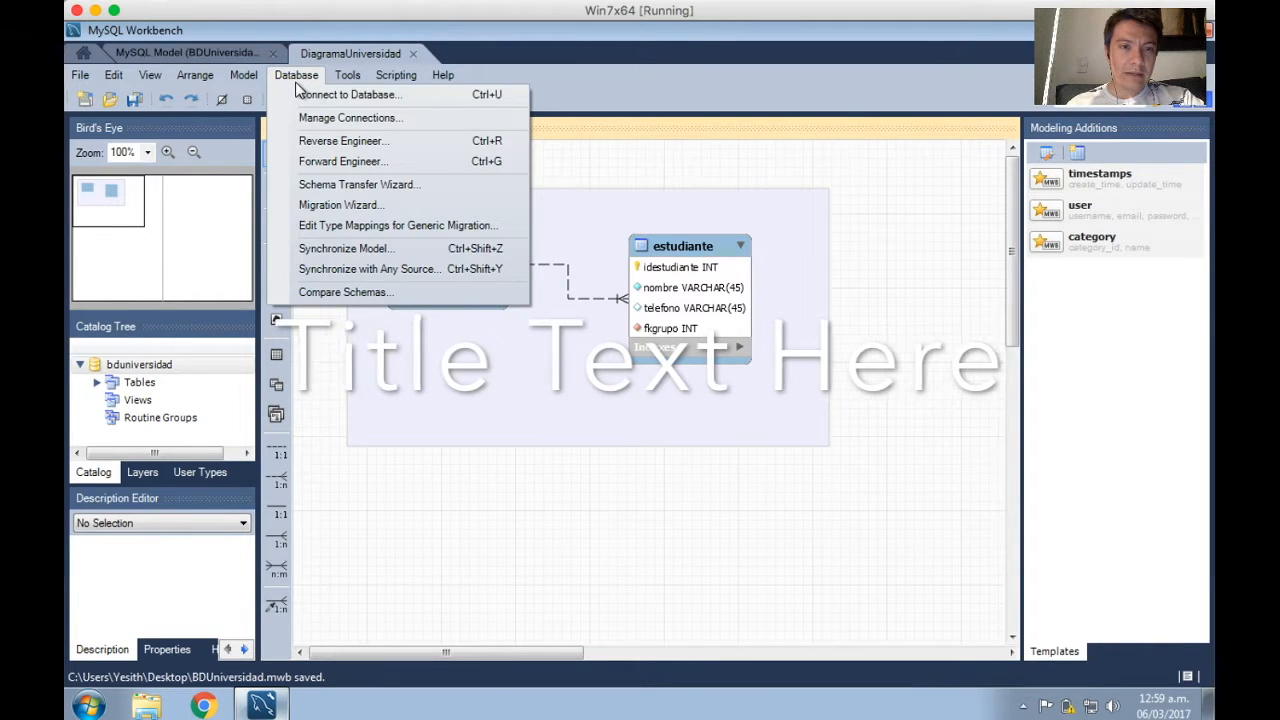
{"action": "left_click", "coordinate": [416, 161]}
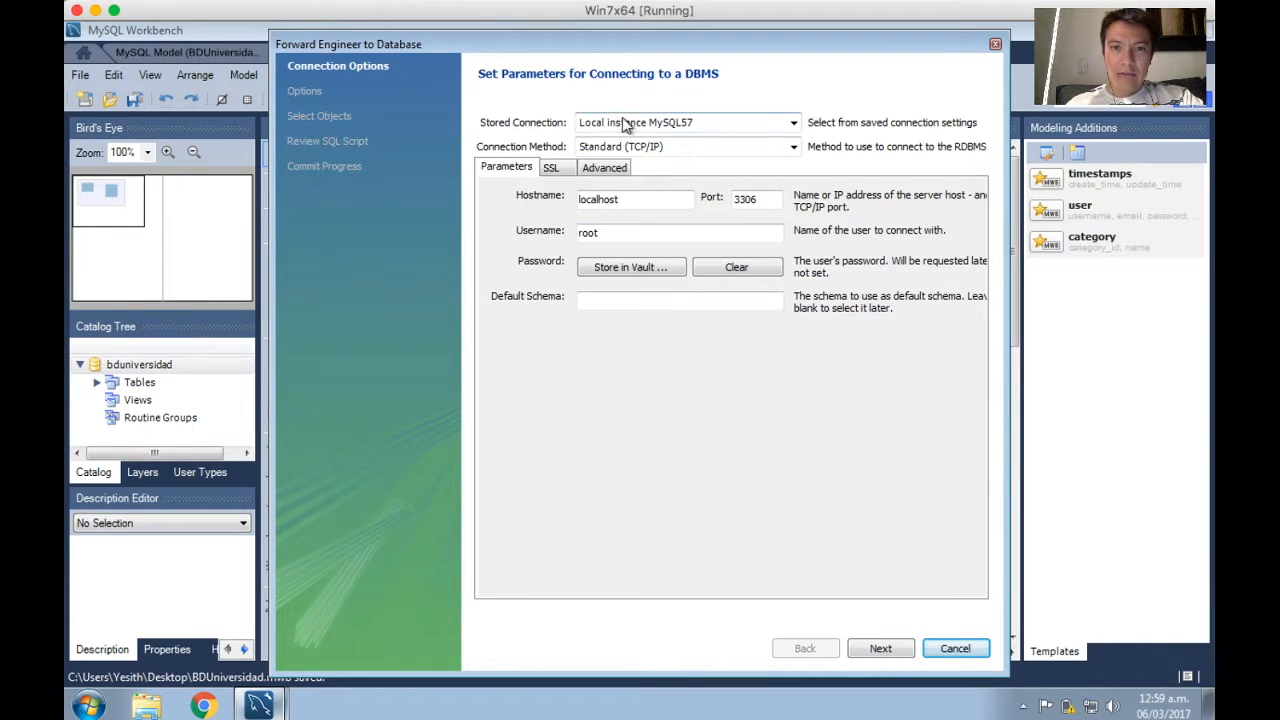
{"action": "left_click", "coordinate": [710, 122]}
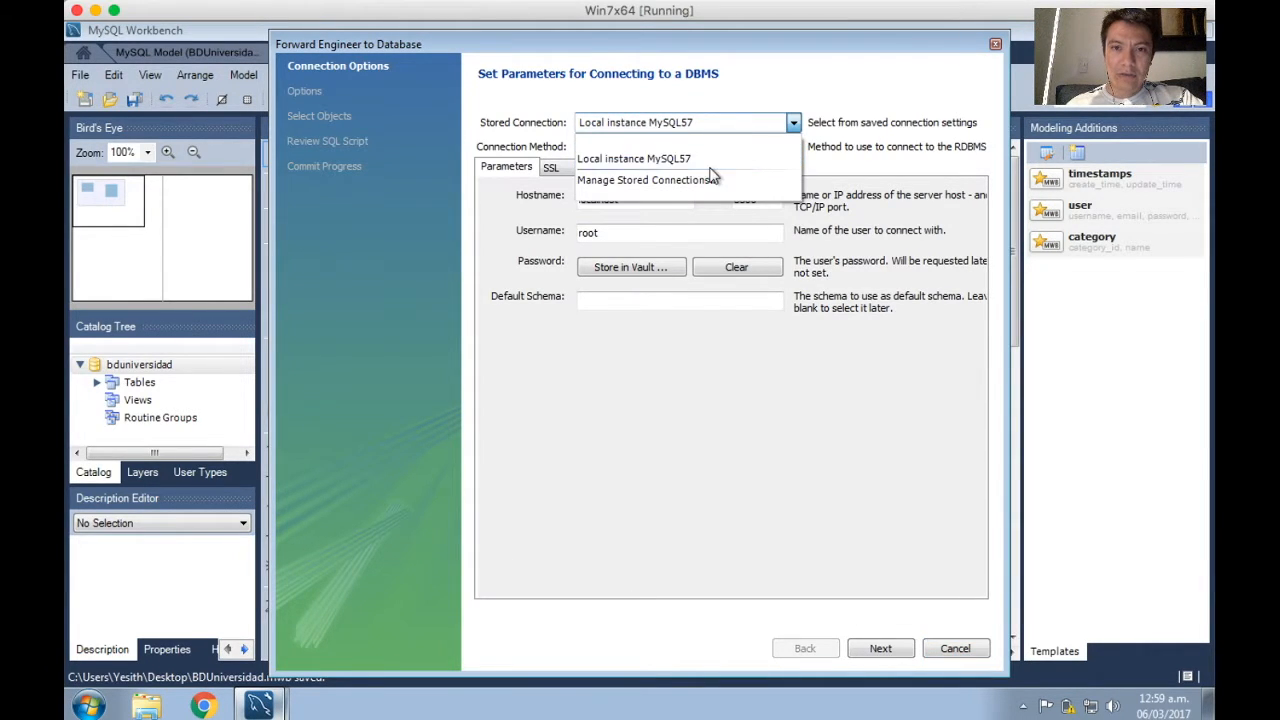
{"action": "left_click", "coordinate": [699, 158]}
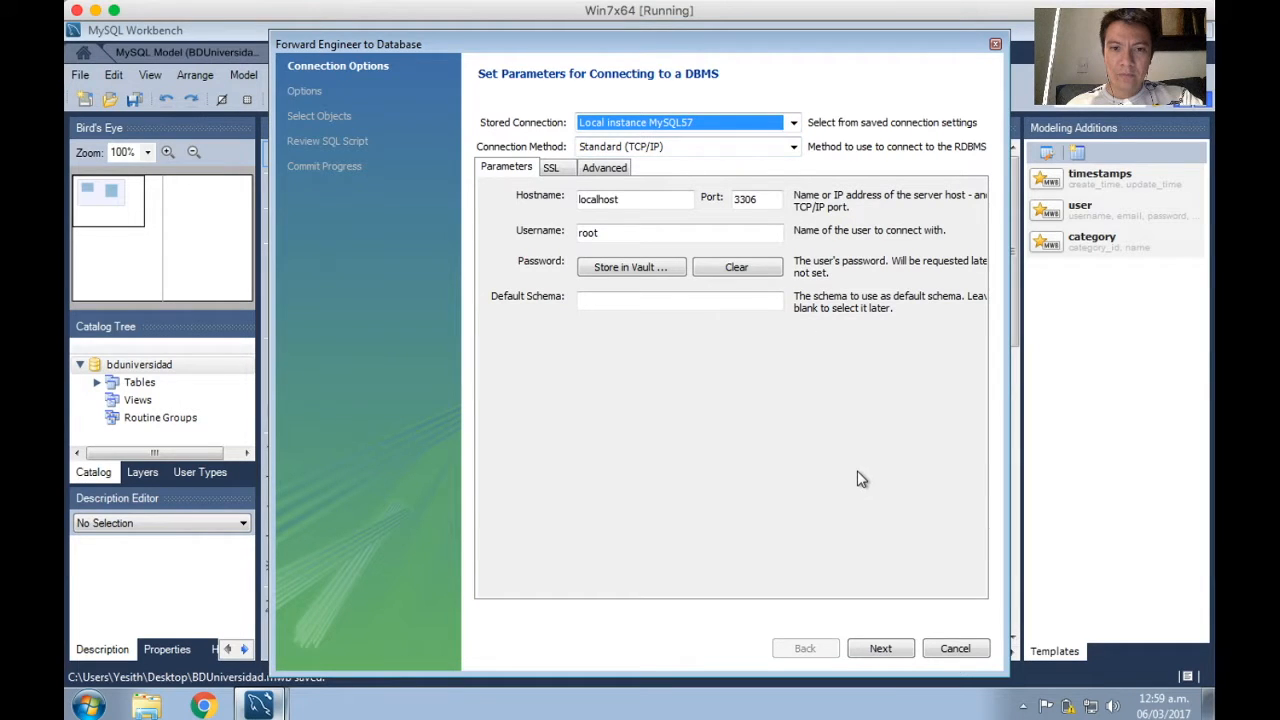
{"action": "left_click", "coordinate": [880, 649]}
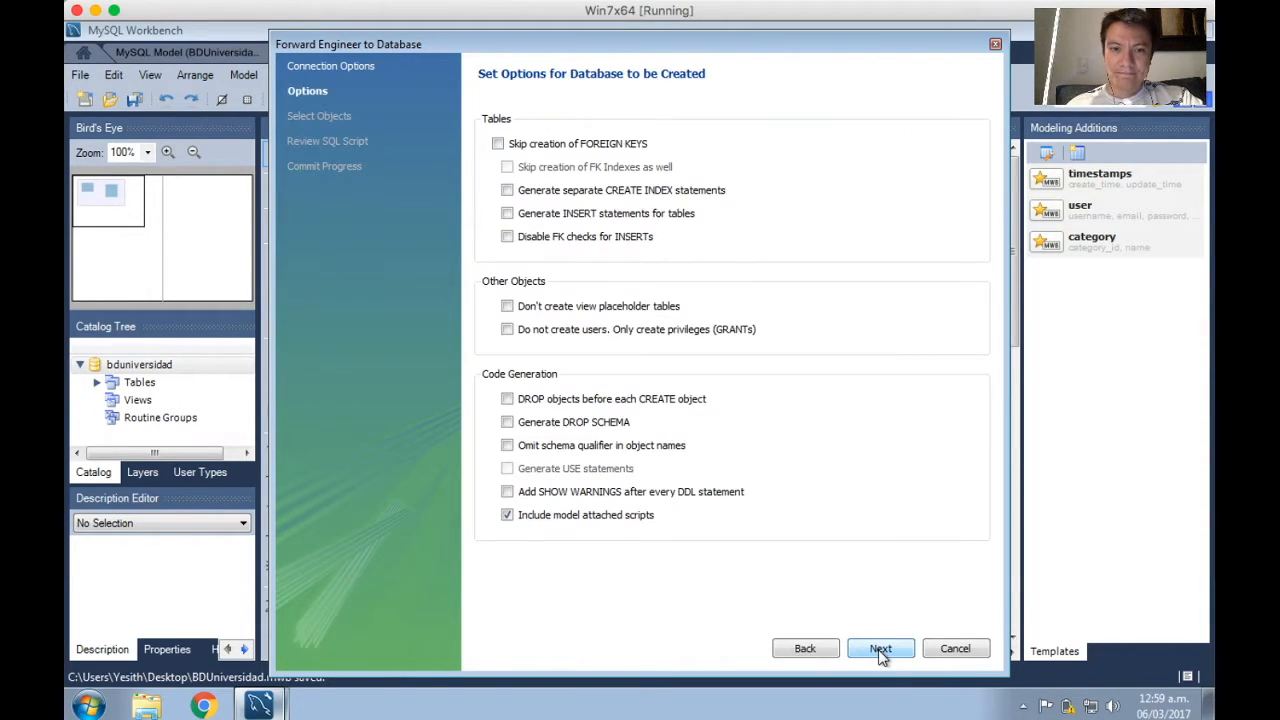
{"action": "left_click", "coordinate": [507, 213]}
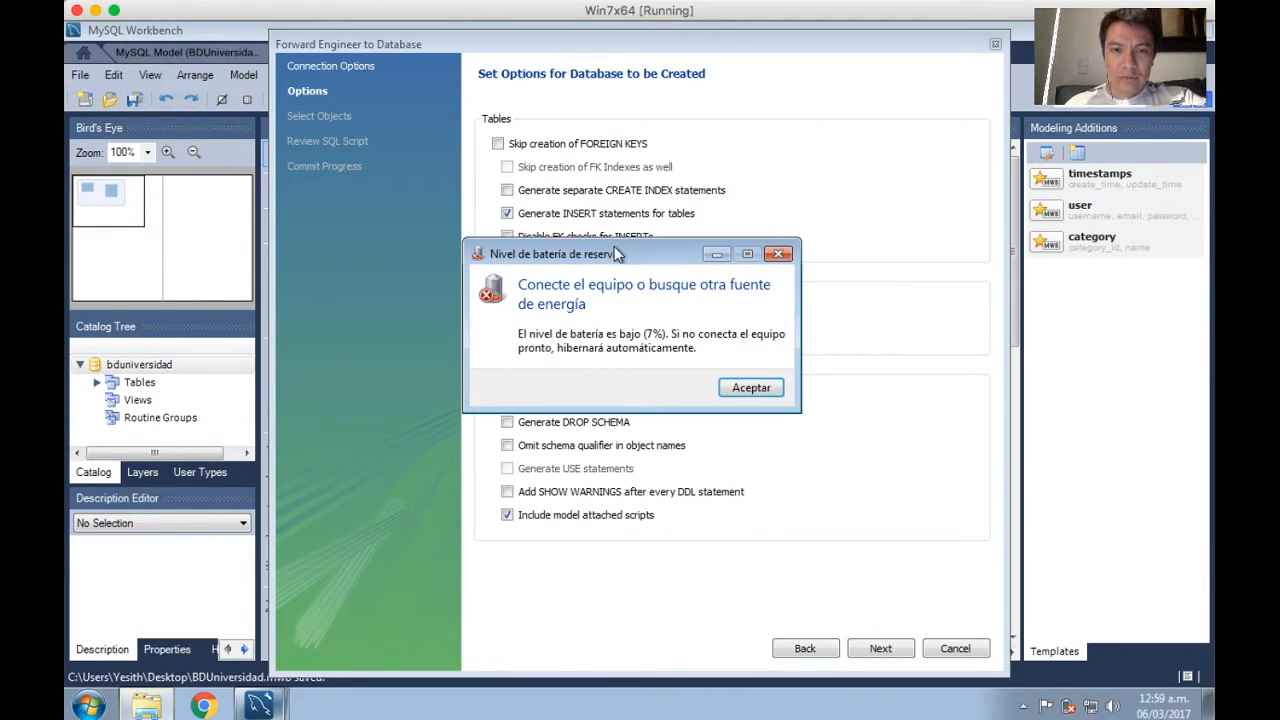
- Forward engineer the MySQL table objects, reviewing the generated SQL script through its INSERT statements before executing it, and close the wizard
{"action": "left_click", "coordinate": [764, 388]}
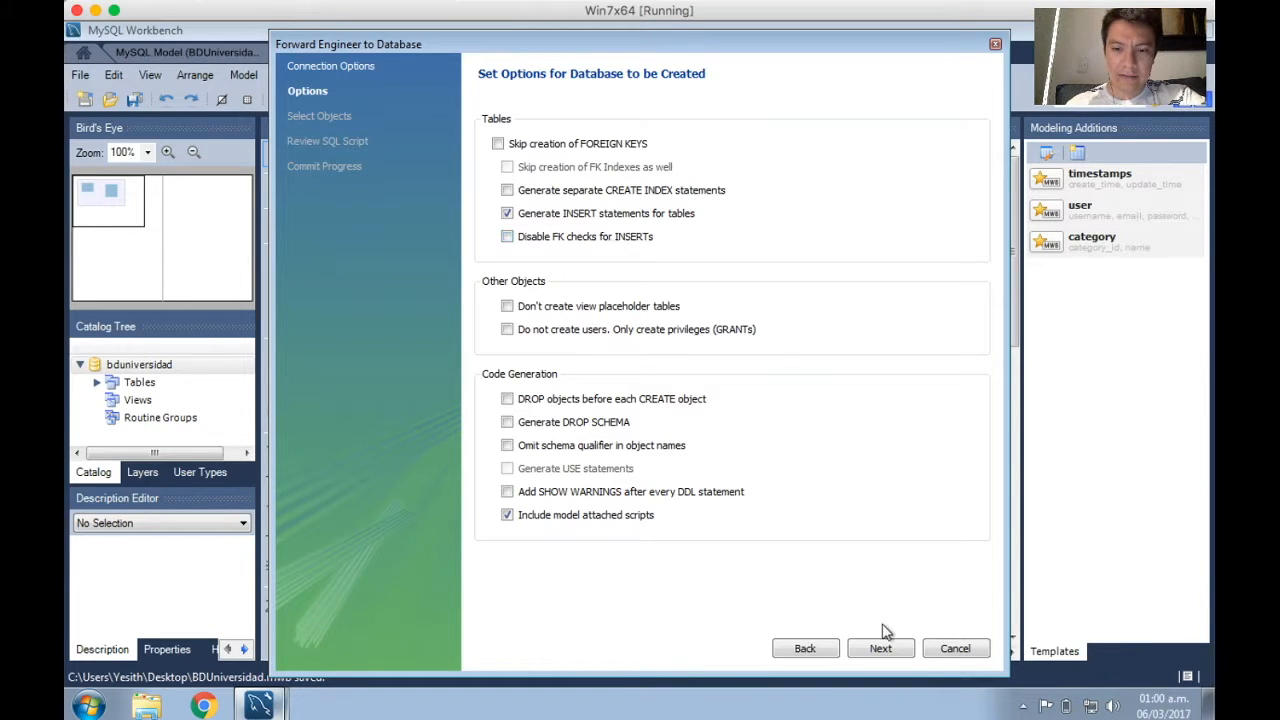
{"action": "left_click", "coordinate": [895, 652]}
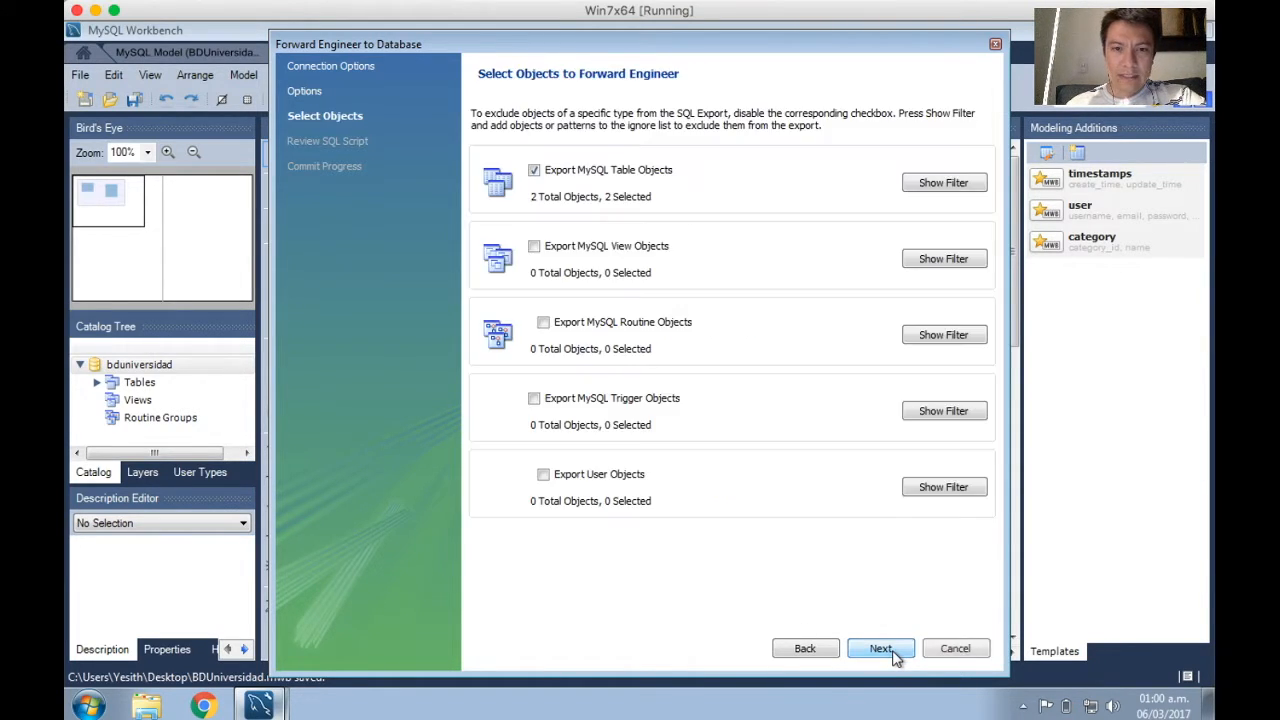
{"action": "left_click", "coordinate": [880, 648]}
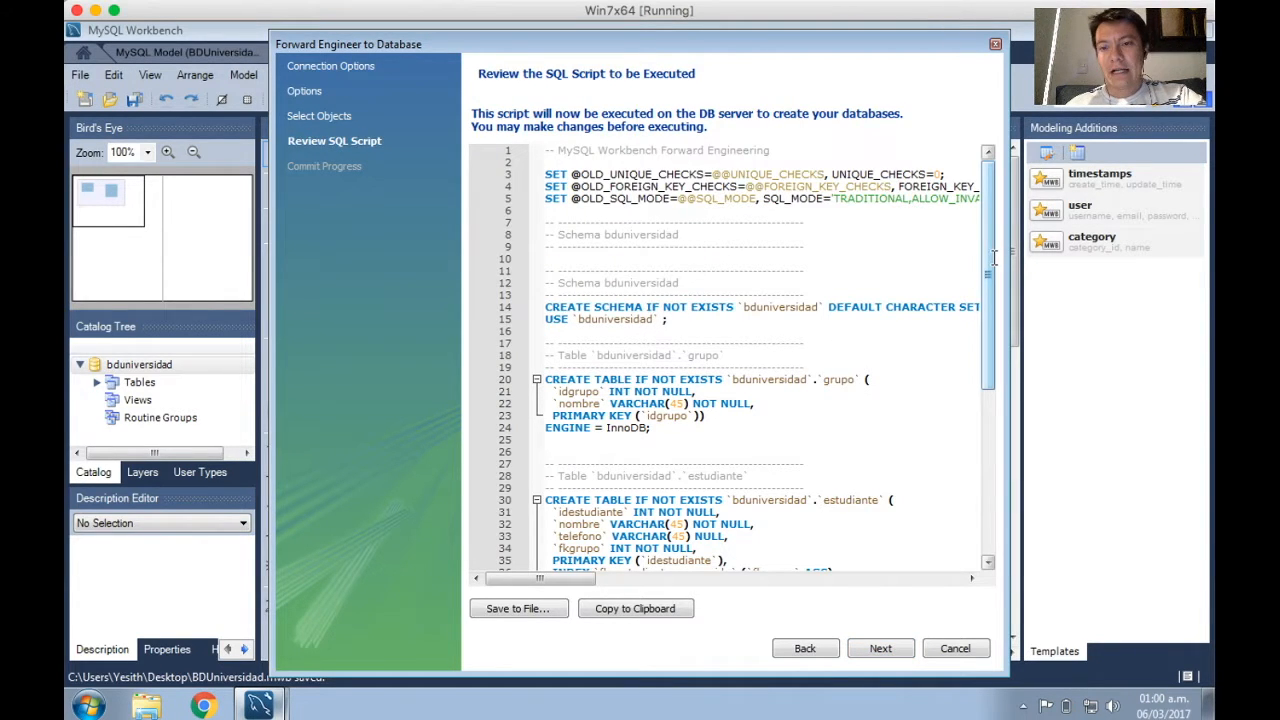
{"action": "left_click_drag", "start_coordinate": [993, 258], "coordinate": [952, 500]}
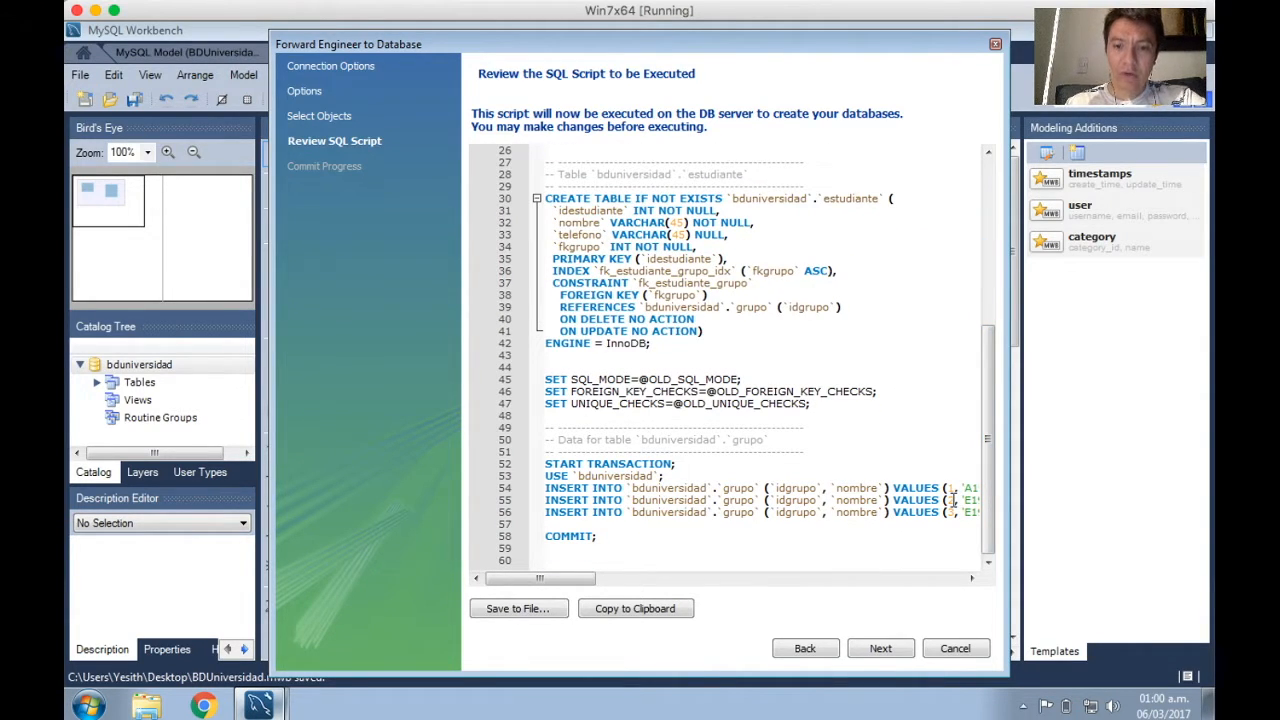
{"action": "left_click", "coordinate": [880, 650]}
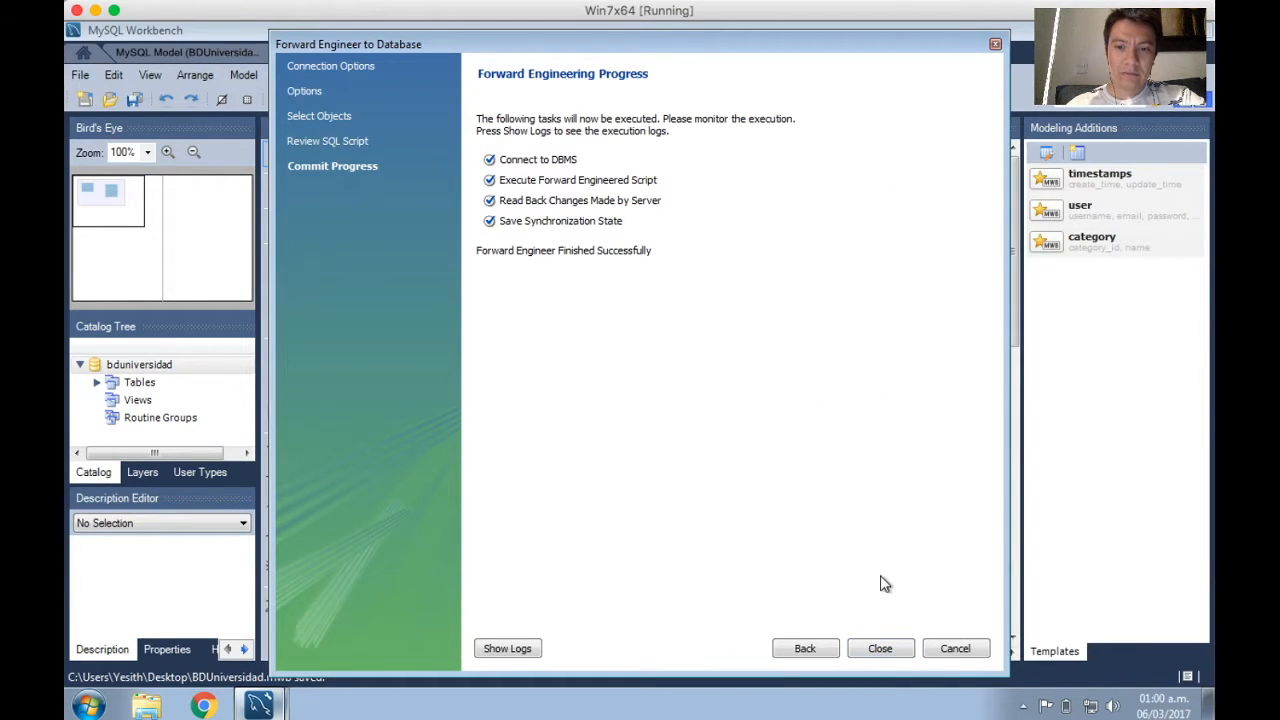
{"action": "left_click", "coordinate": [882, 650]}
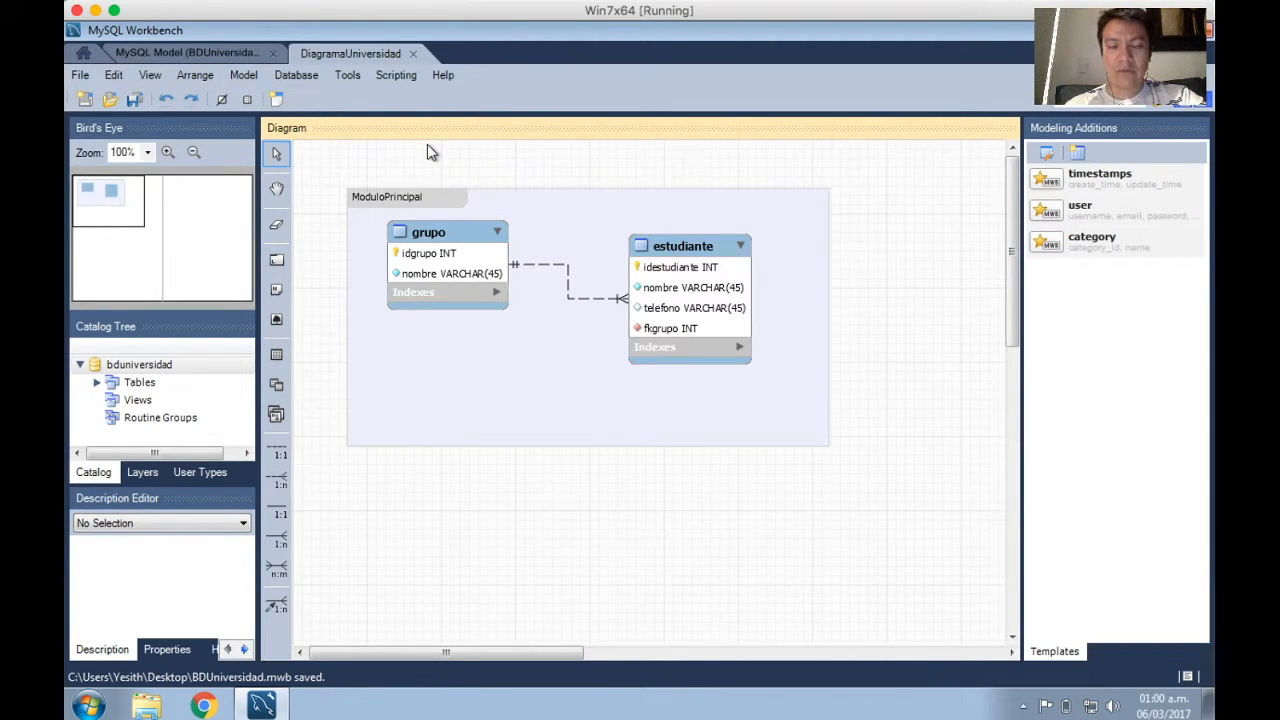
- Close the DiagramaUniversidad diagram and its model, and open the Local instance MySQL57 connection
{"action": "left_click", "coordinate": [412, 53]}
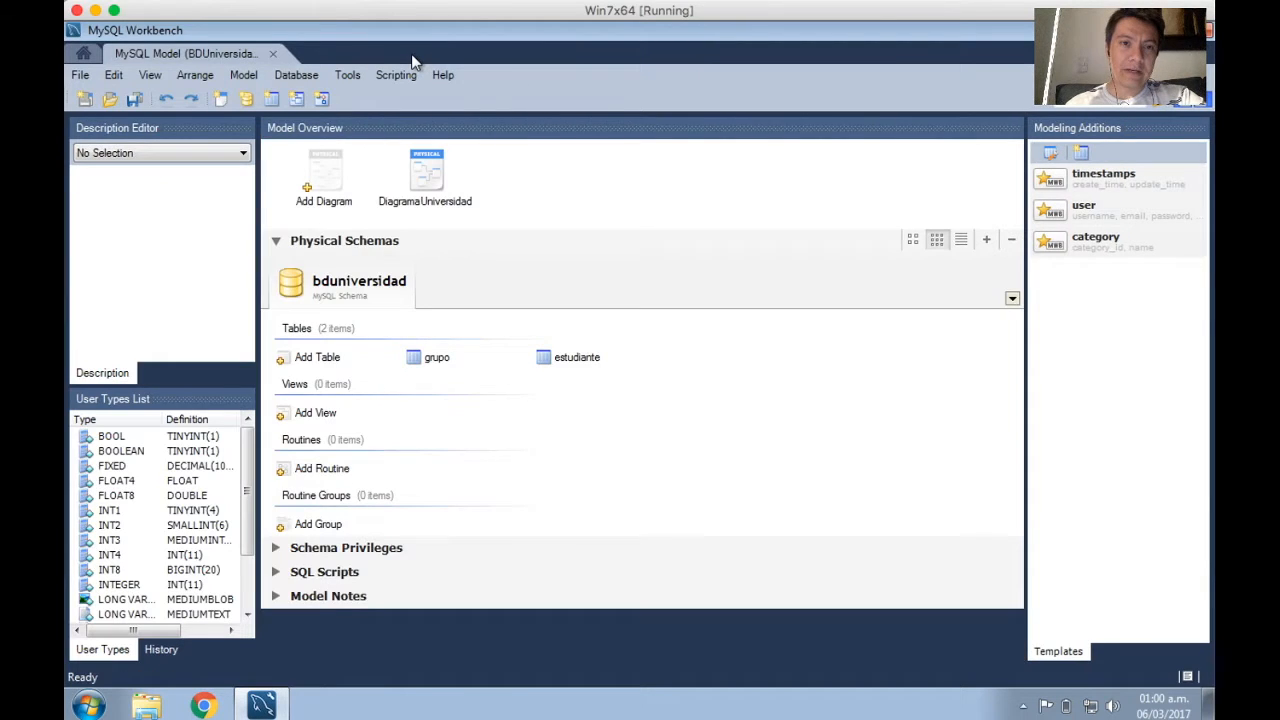
{"action": "left_click", "coordinate": [272, 53]}
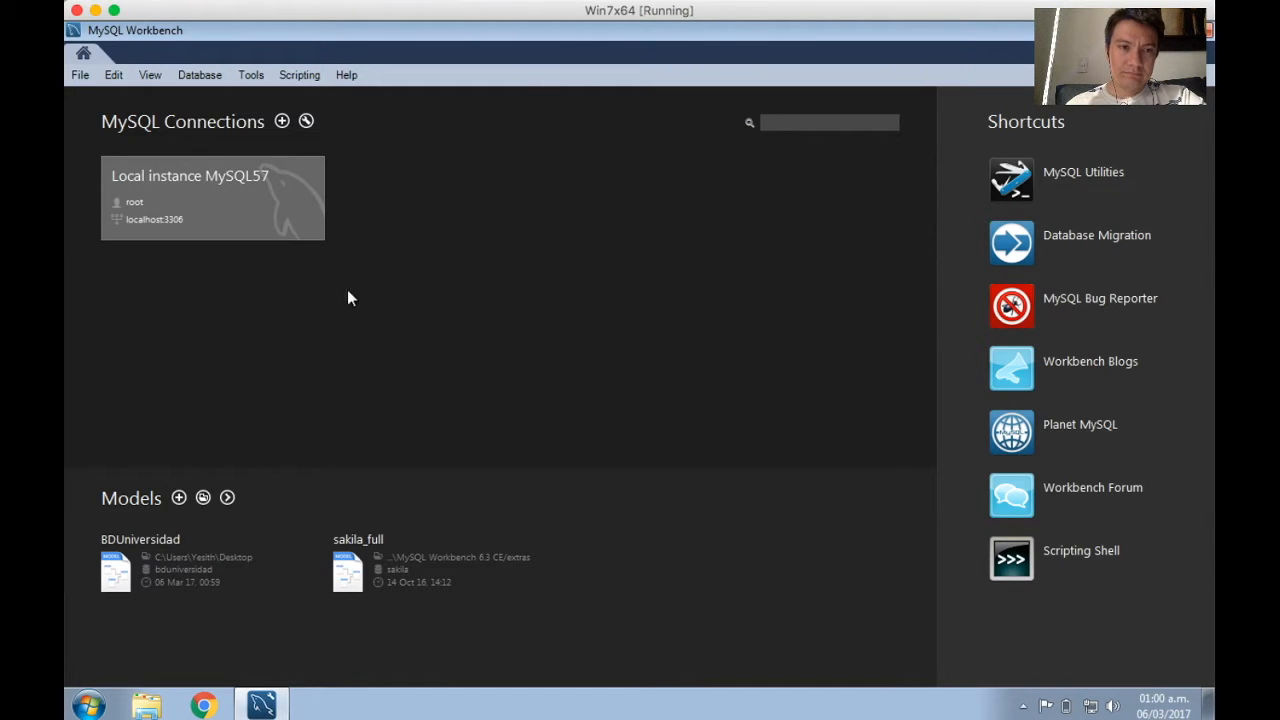
{"action": "left_click", "coordinate": [260, 200]}
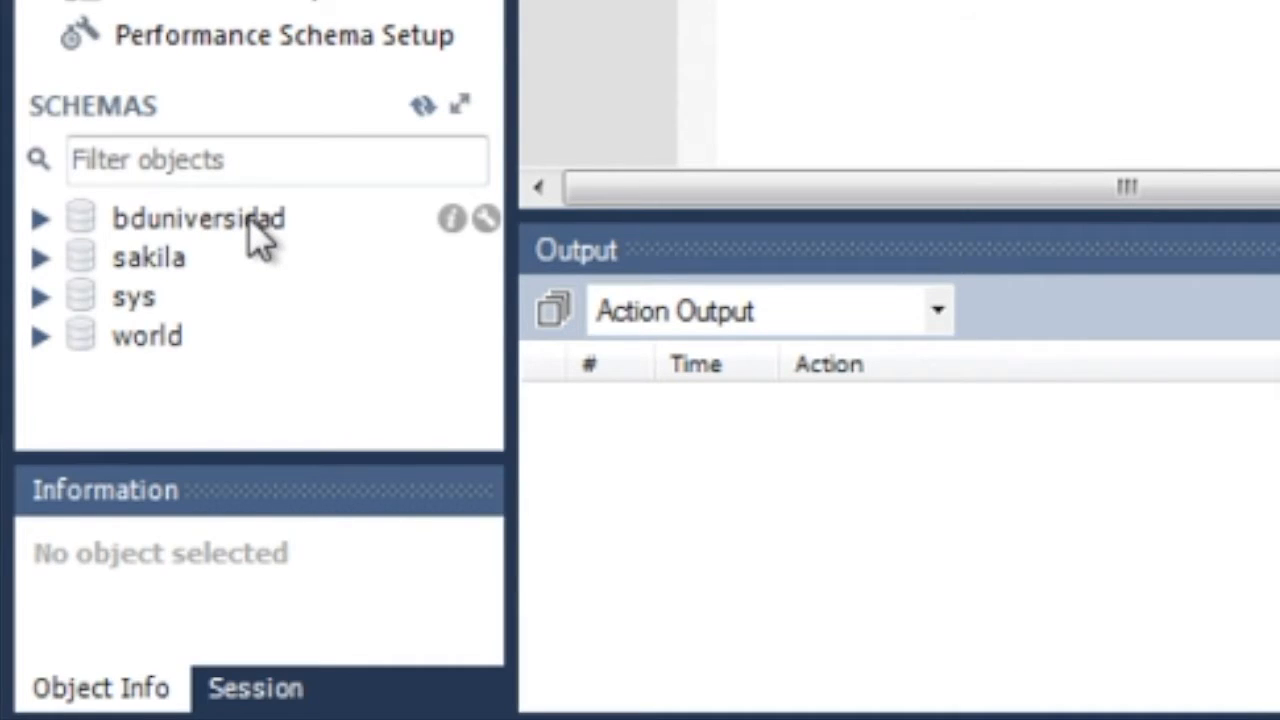
- Make bduniversidad the default schema, enlarge the schema list and expand the schema's tables
{"action": "double_click", "coordinate": [159, 496]}
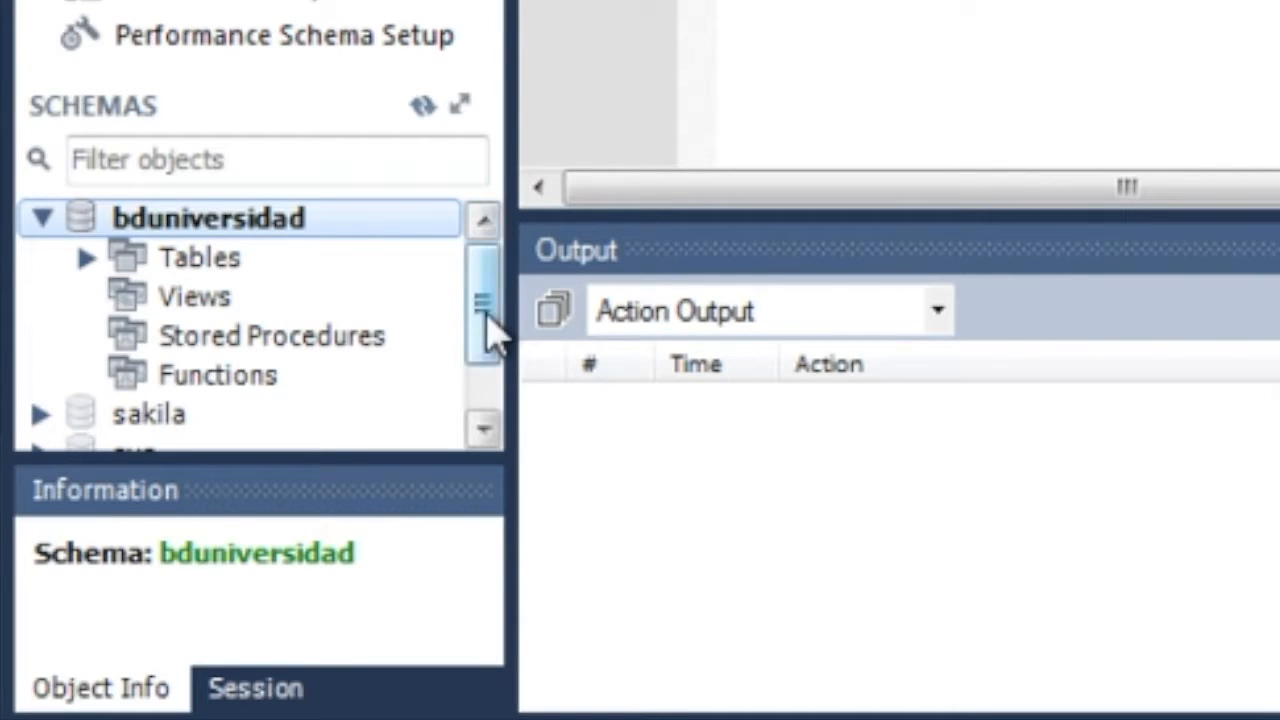
{"action": "left_click_drag", "start_coordinate": [299, 451], "coordinate": [280, 572]}
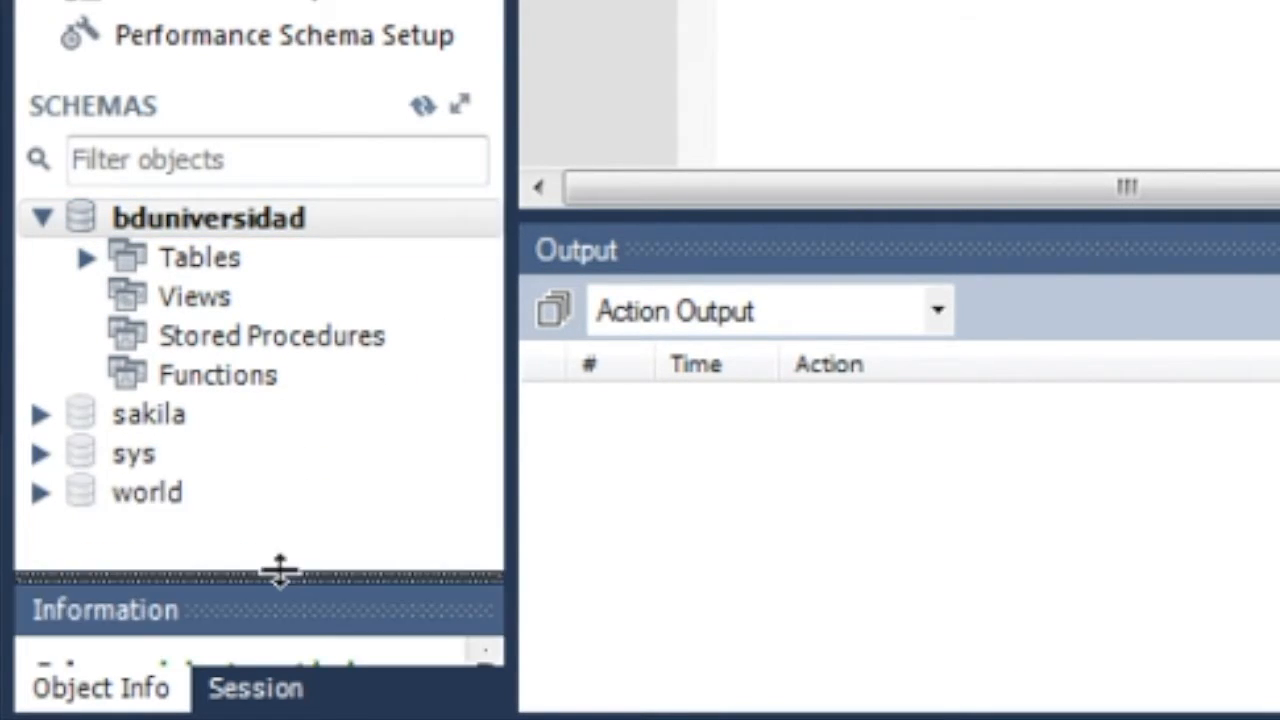
{"action": "left_click", "coordinate": [87, 260]}
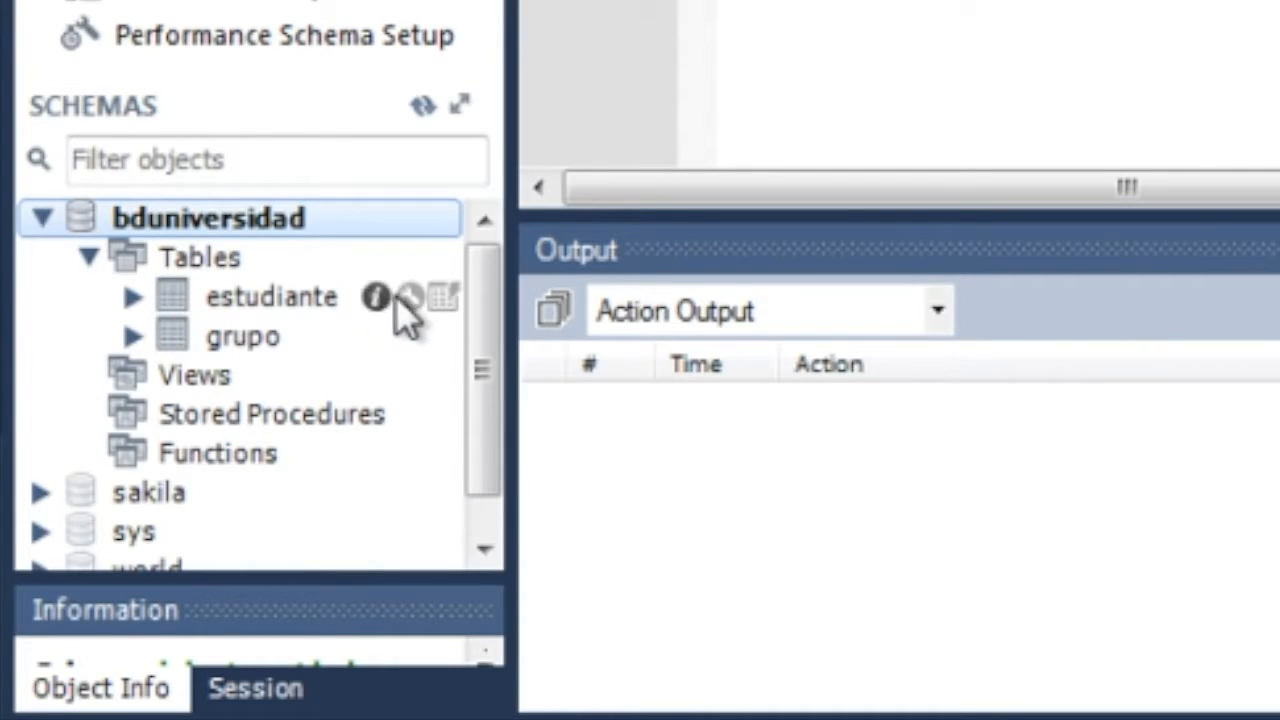
- List all rows of the estudiante table and examine its SELECT statement
{"action": "left_click", "coordinate": [443, 300]}
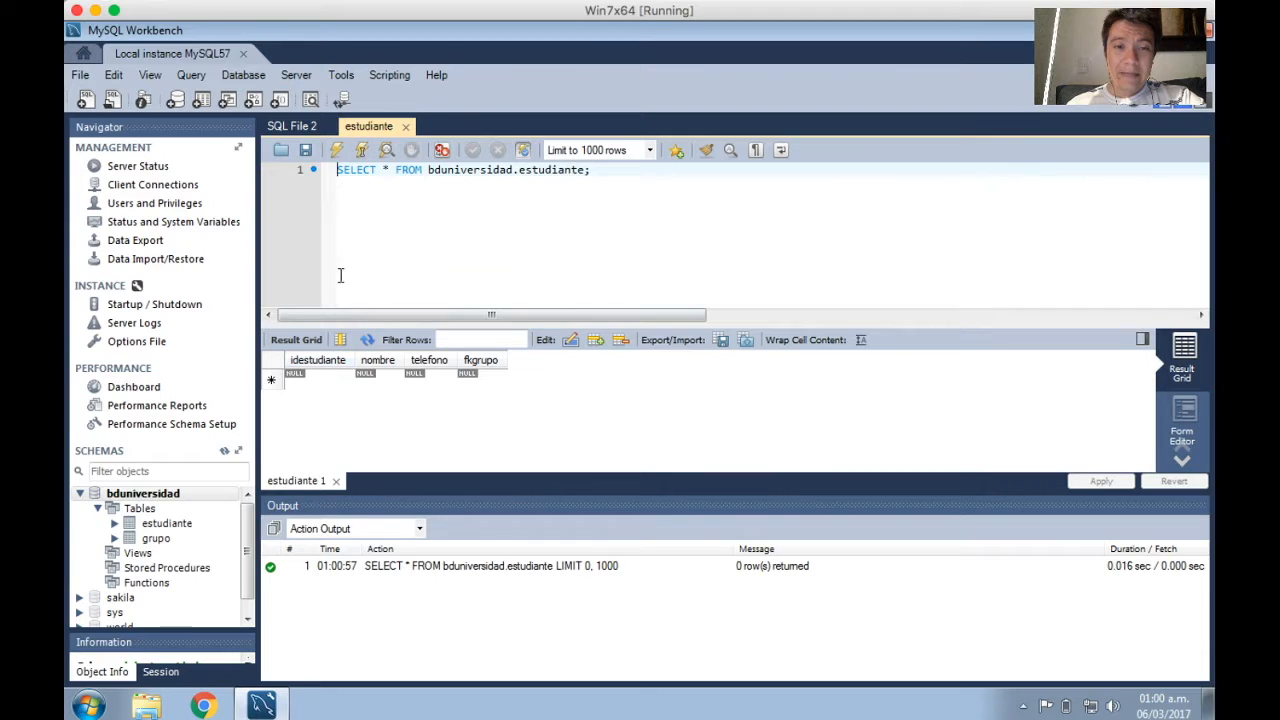
{"action": "left_click_drag", "start_coordinate": [342, 170], "coordinate": [594, 194]}
{"action": "left_click", "coordinate": [623, 180]}
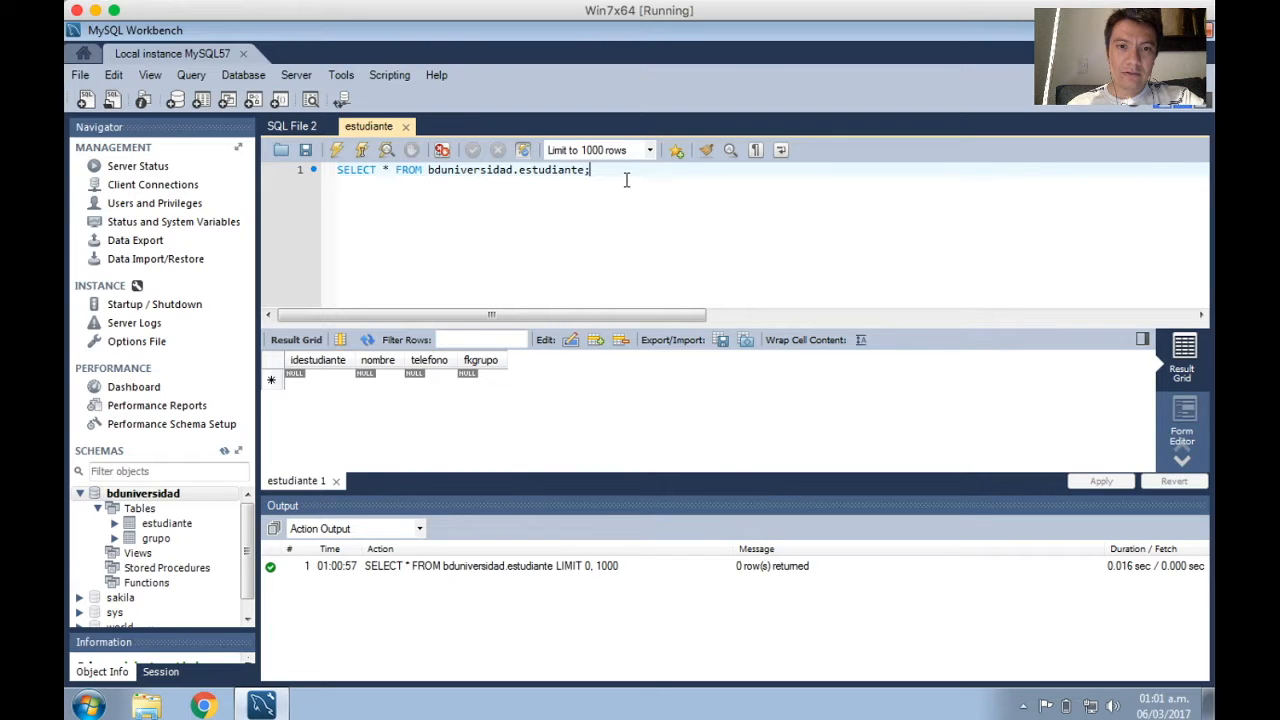
{"action": "left_click", "coordinate": [557, 170]}
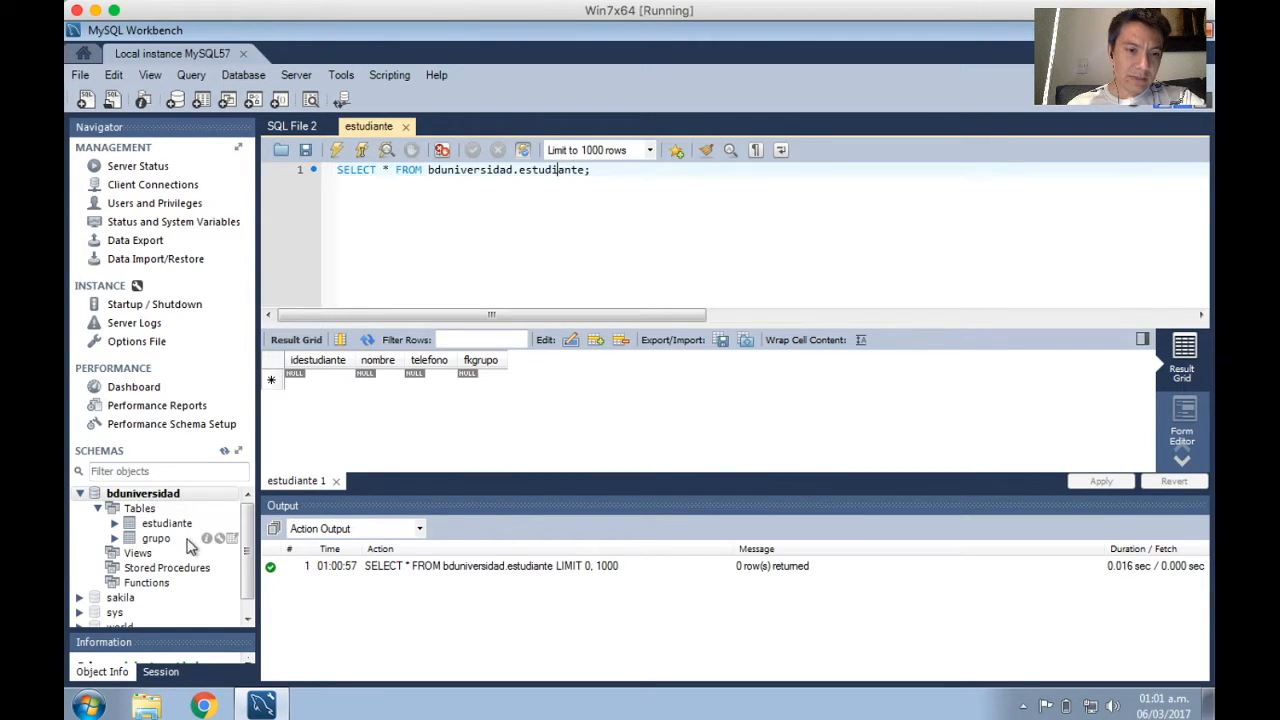
- List all rows of the grupo table and remove the semicolon at the end of its query
{"action": "left_click", "coordinate": [232, 538]}
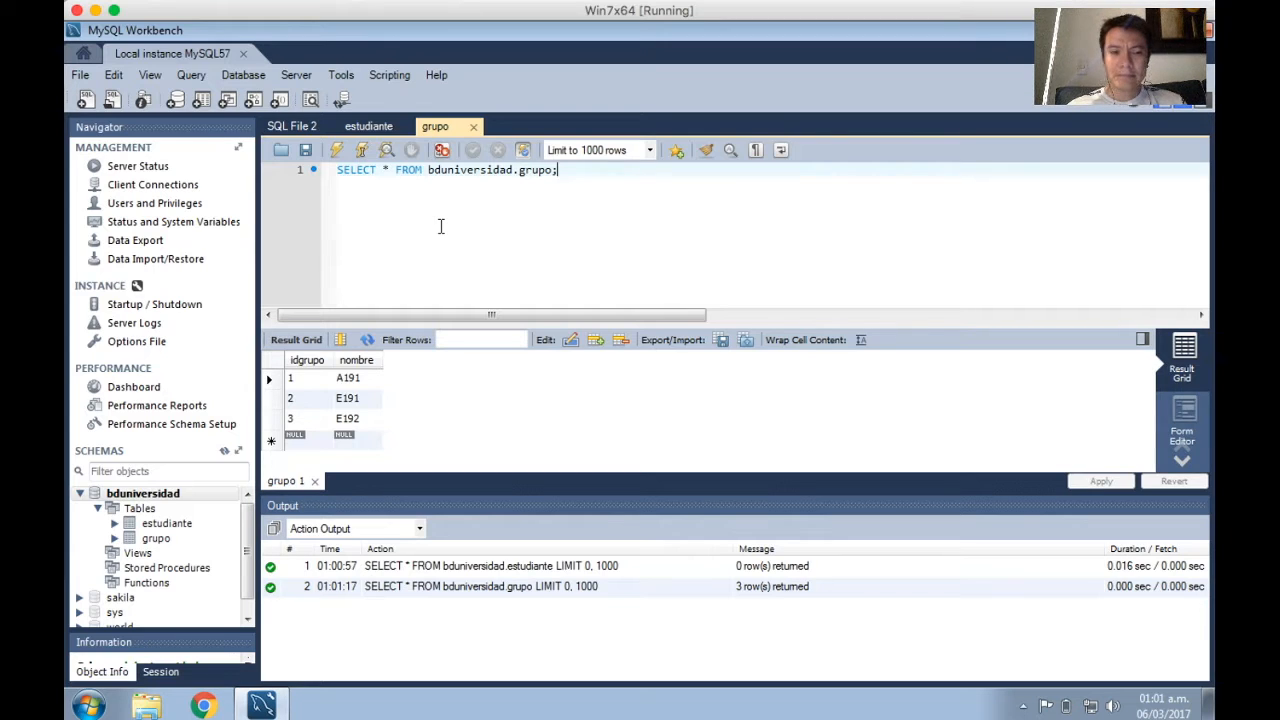
{"action": "left_click", "coordinate": [522, 189]}
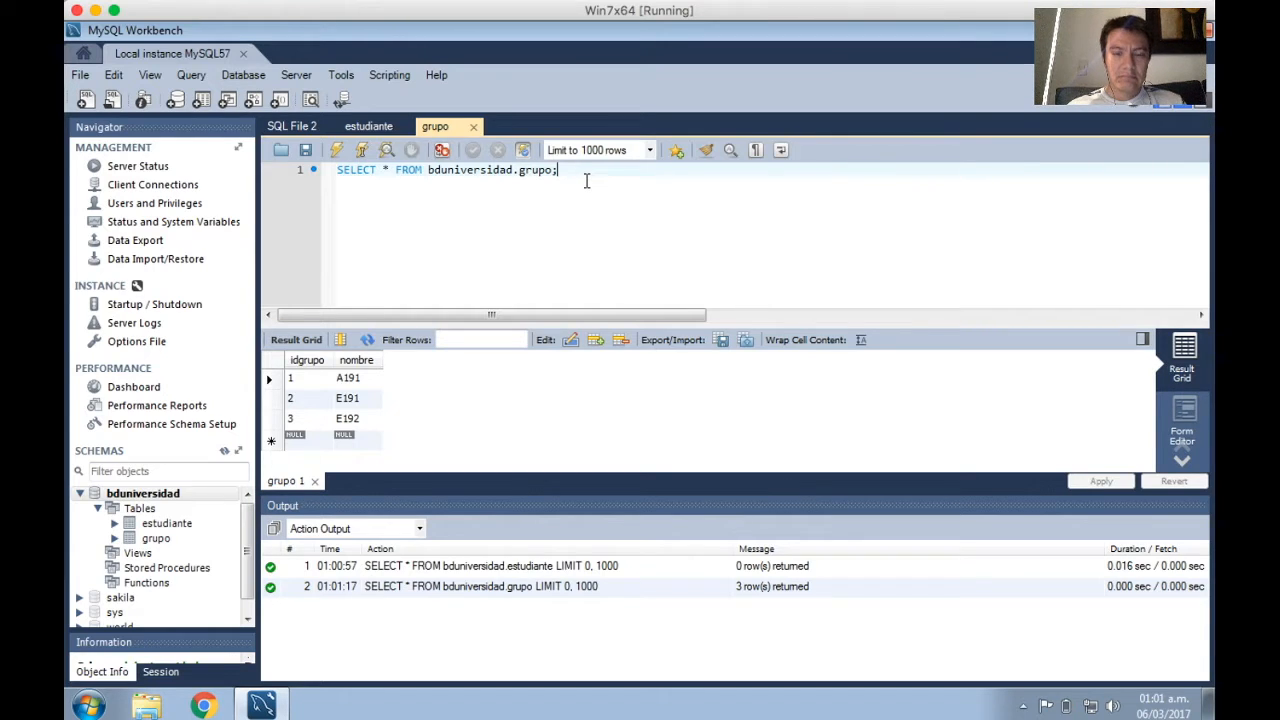
{"action": "key", "text": "BackSpace"}
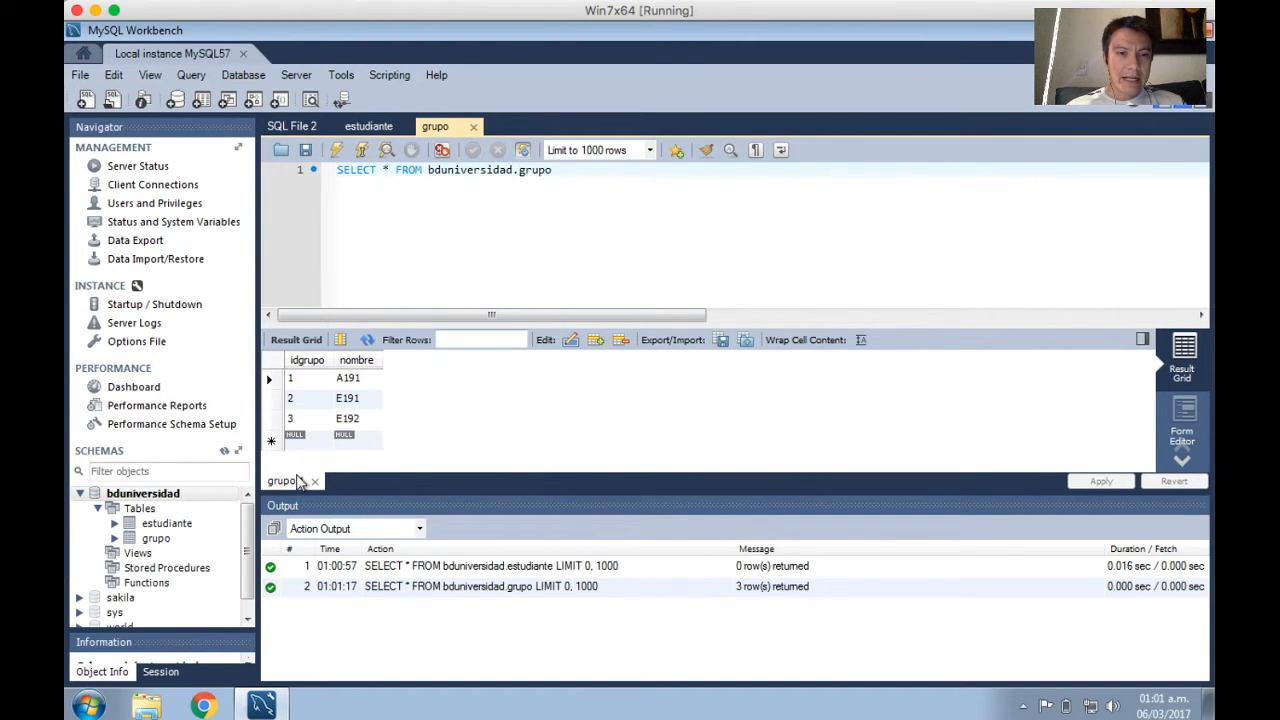
- Change the nombre of the grupo record with idgrupo 2 to E192 in the result grid
{"action": "left_click", "coordinate": [360, 400]}
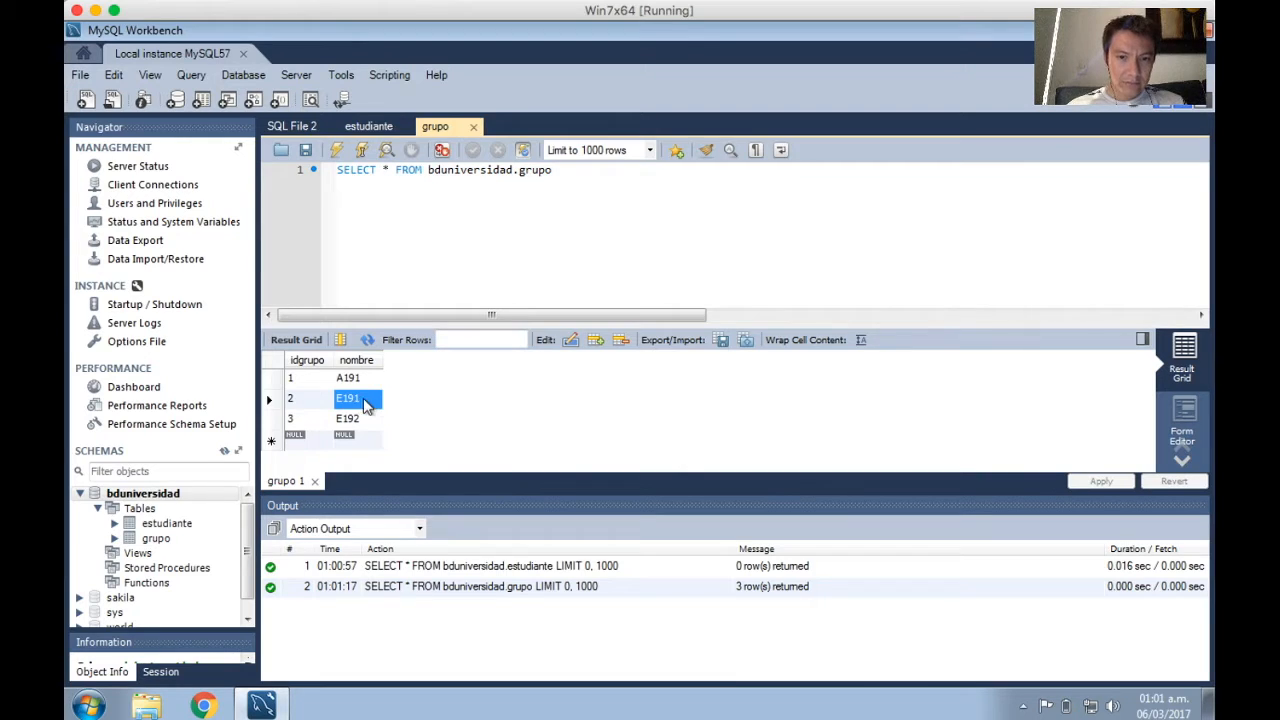
{"action": "left_click", "coordinate": [570, 340]}
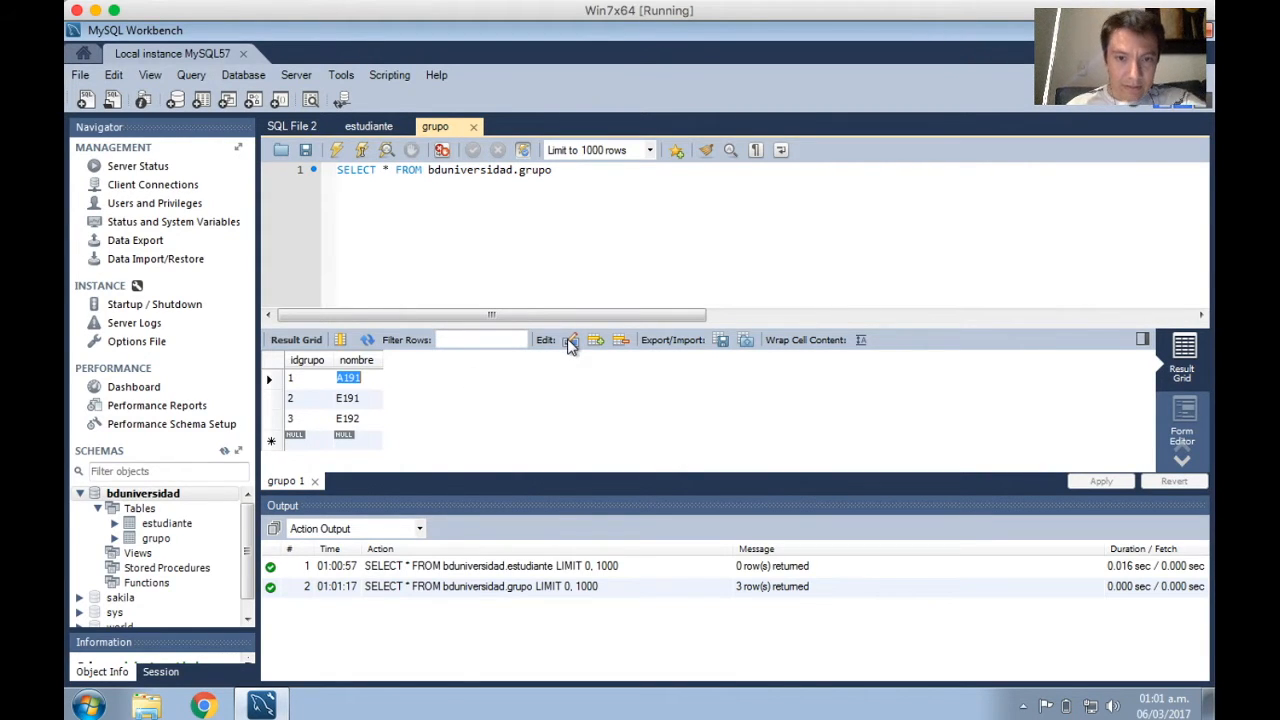
{"action": "left_click", "coordinate": [355, 375]}
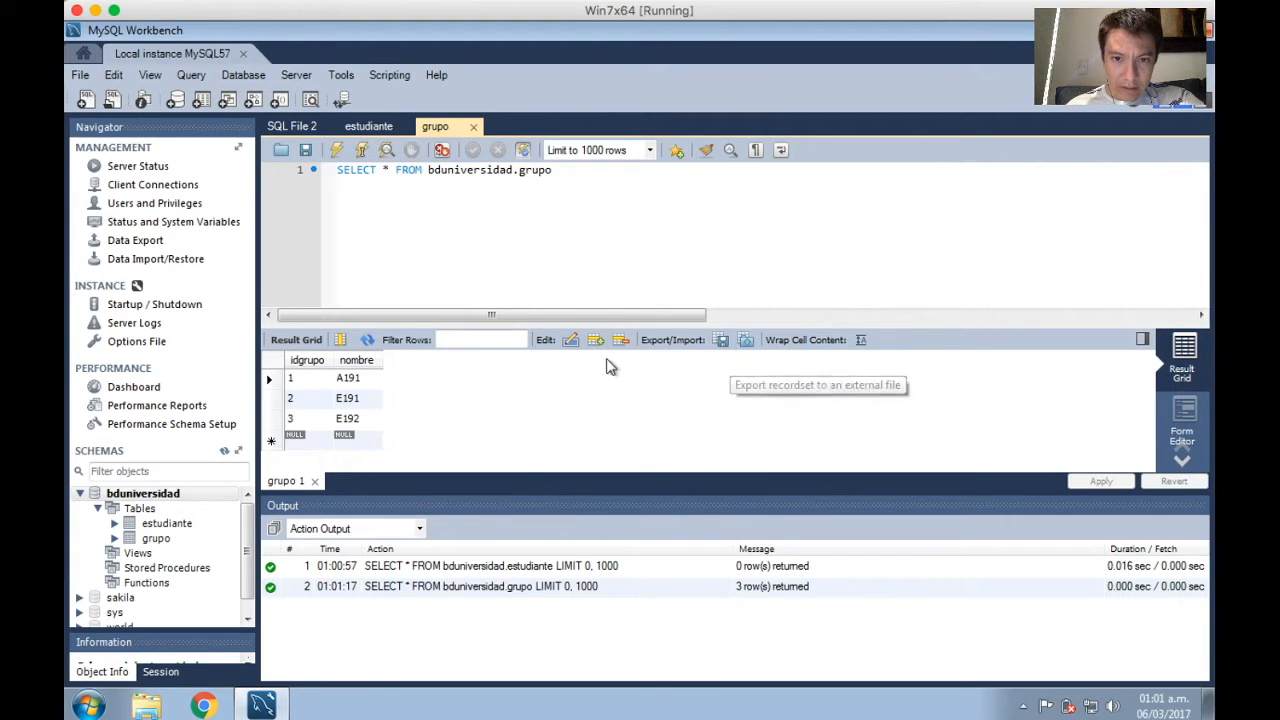
{"action": "double_click", "coordinate": [373, 395]}
{"action": "left_click", "coordinate": [373, 398]}
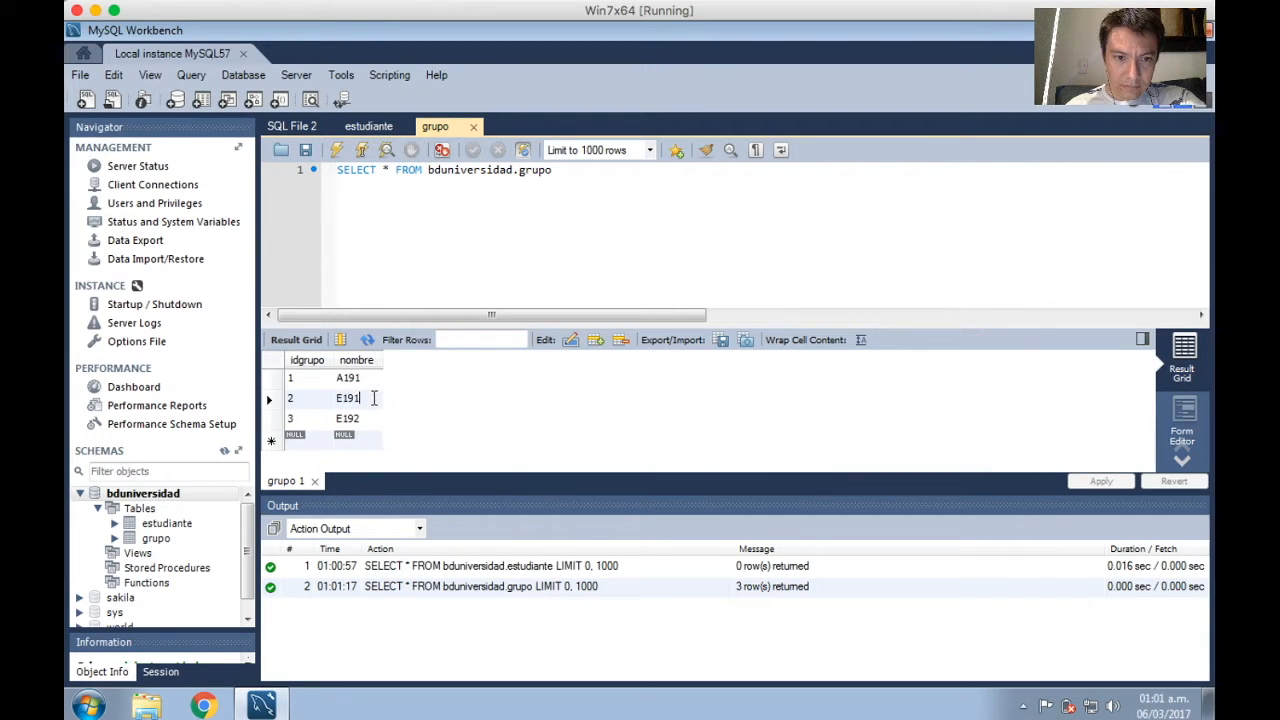
{"action": "key", "text": "BackSpace"}
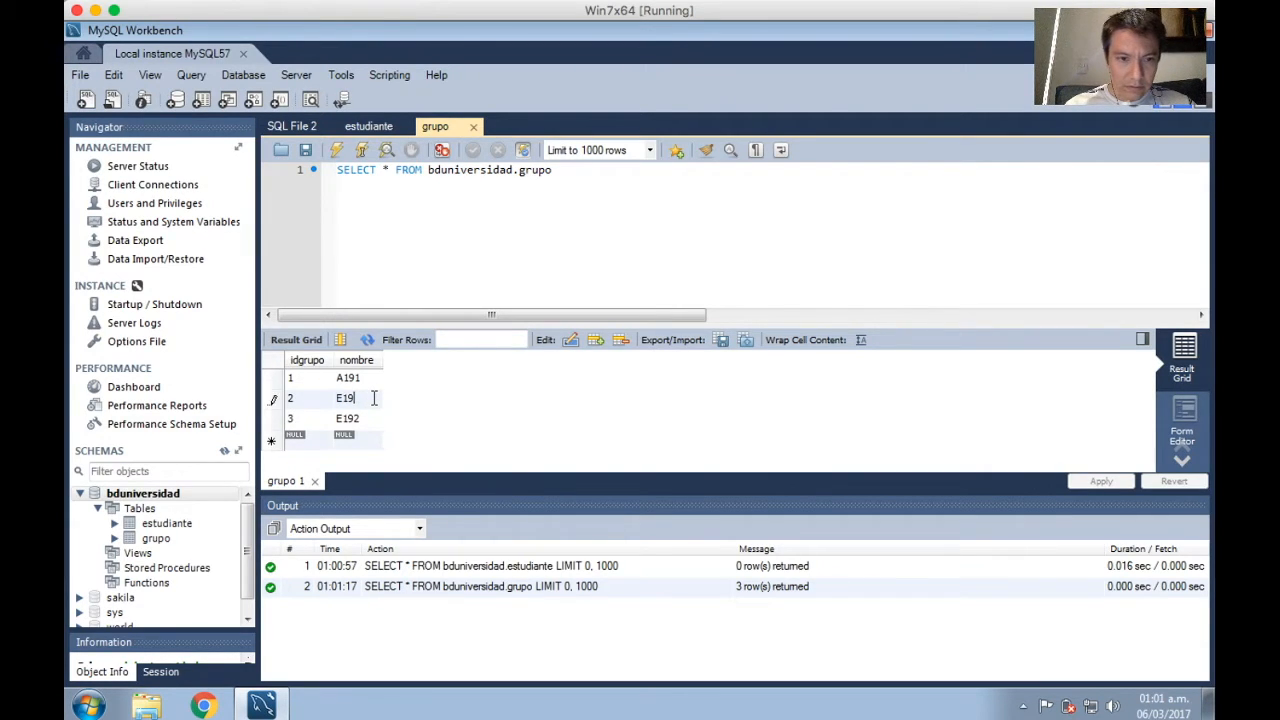
{"action": "type", "text": "2"}
{"action": "key", "text": "Down"}
{"action": "key", "text": "Down"}
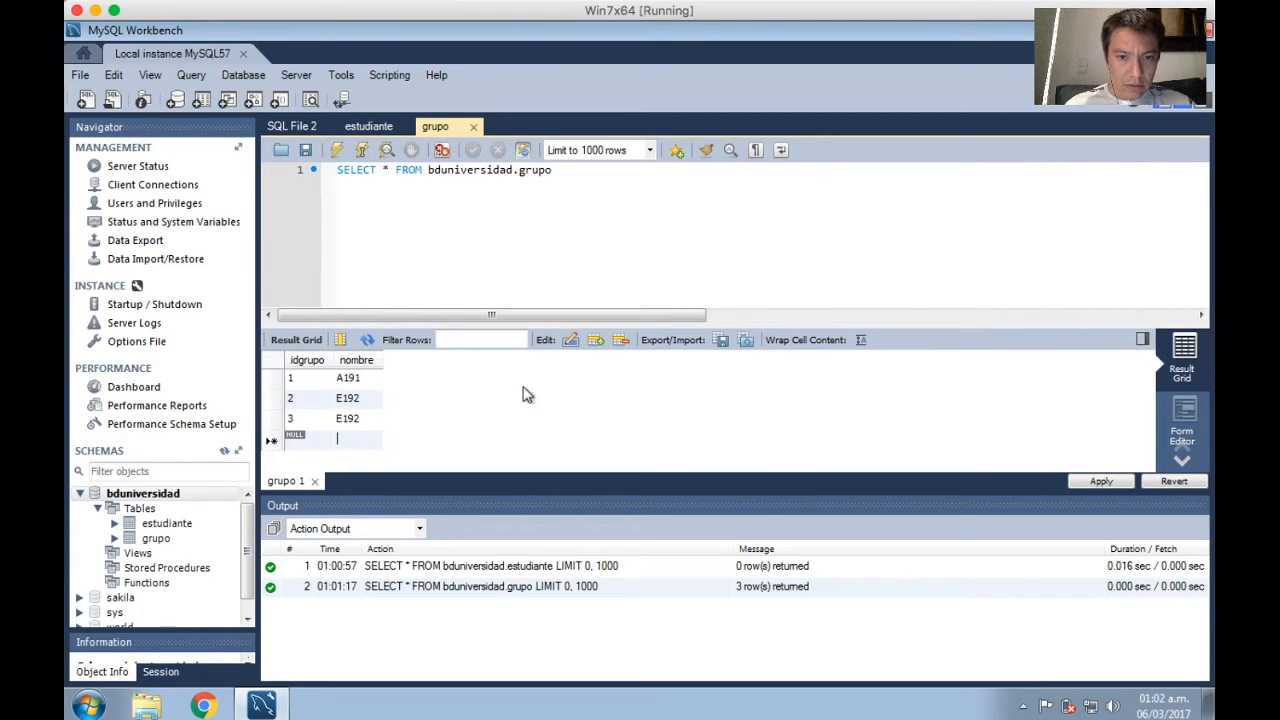
{"action": "left_click", "coordinate": [572, 342]}
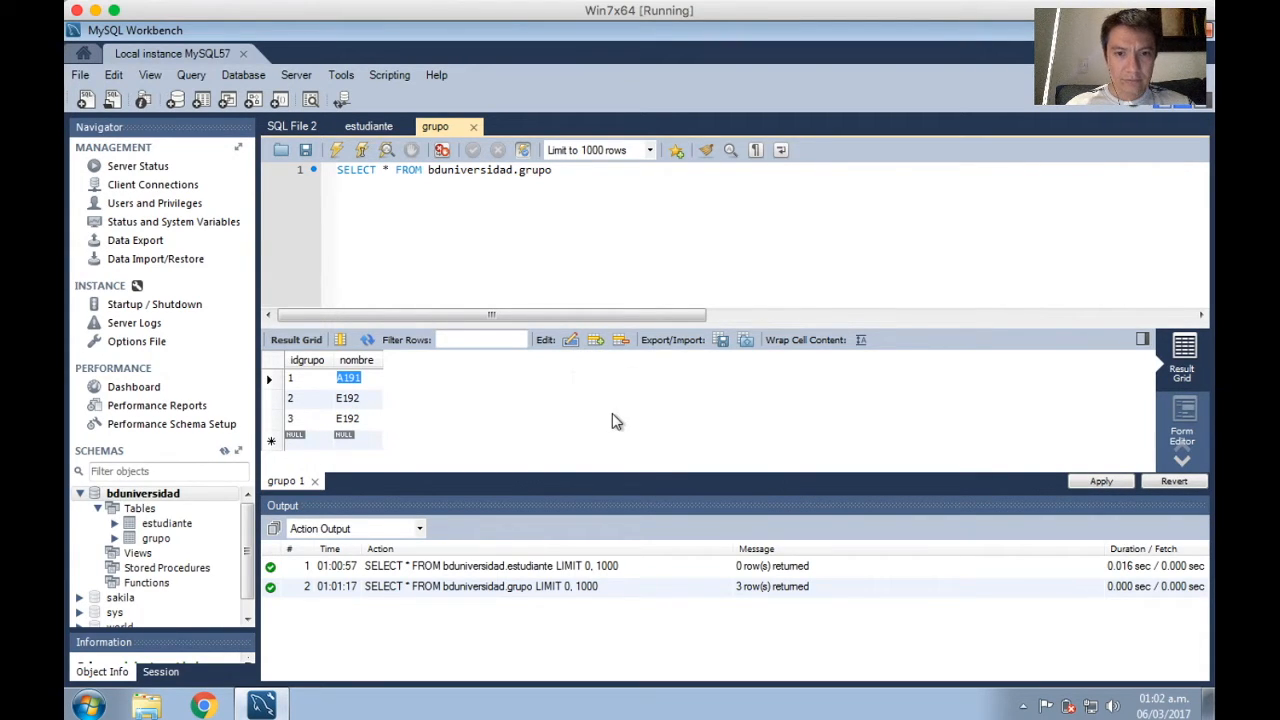
- Close the grupo query without saving its changes, and close the estudiante query
{"action": "left_click", "coordinate": [535, 257]}
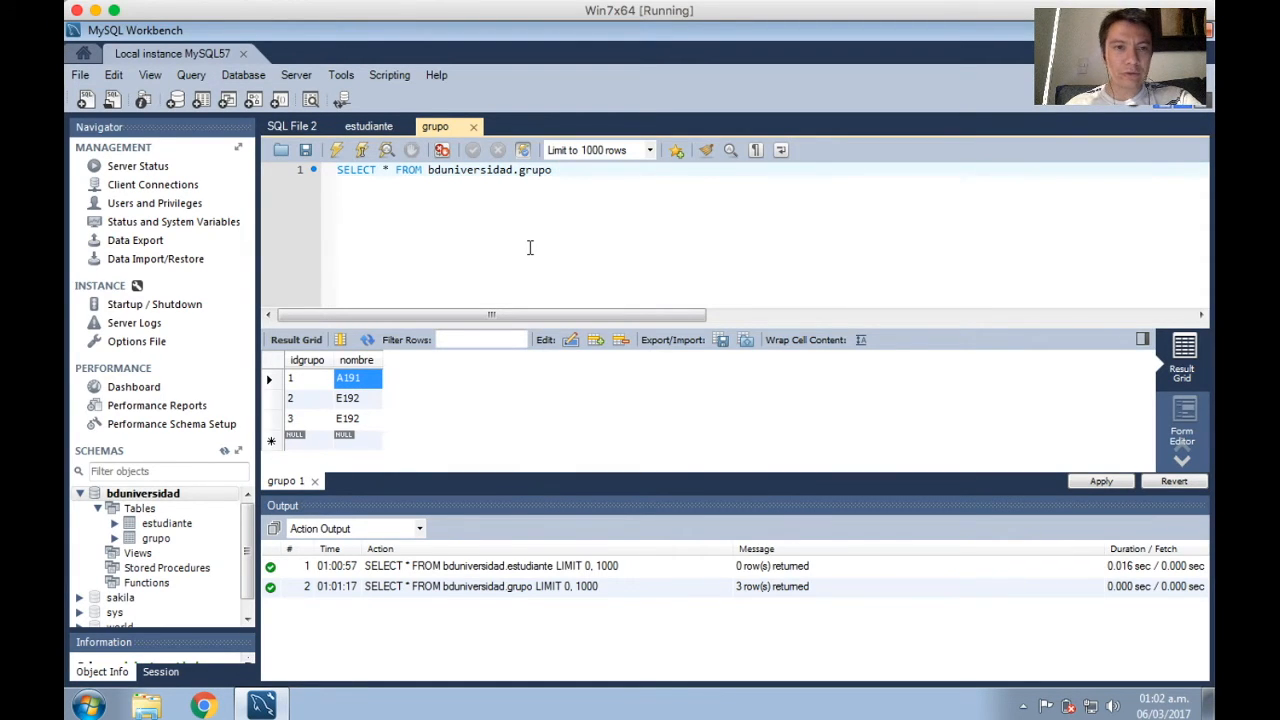
{"action": "left_click", "coordinate": [474, 127]}
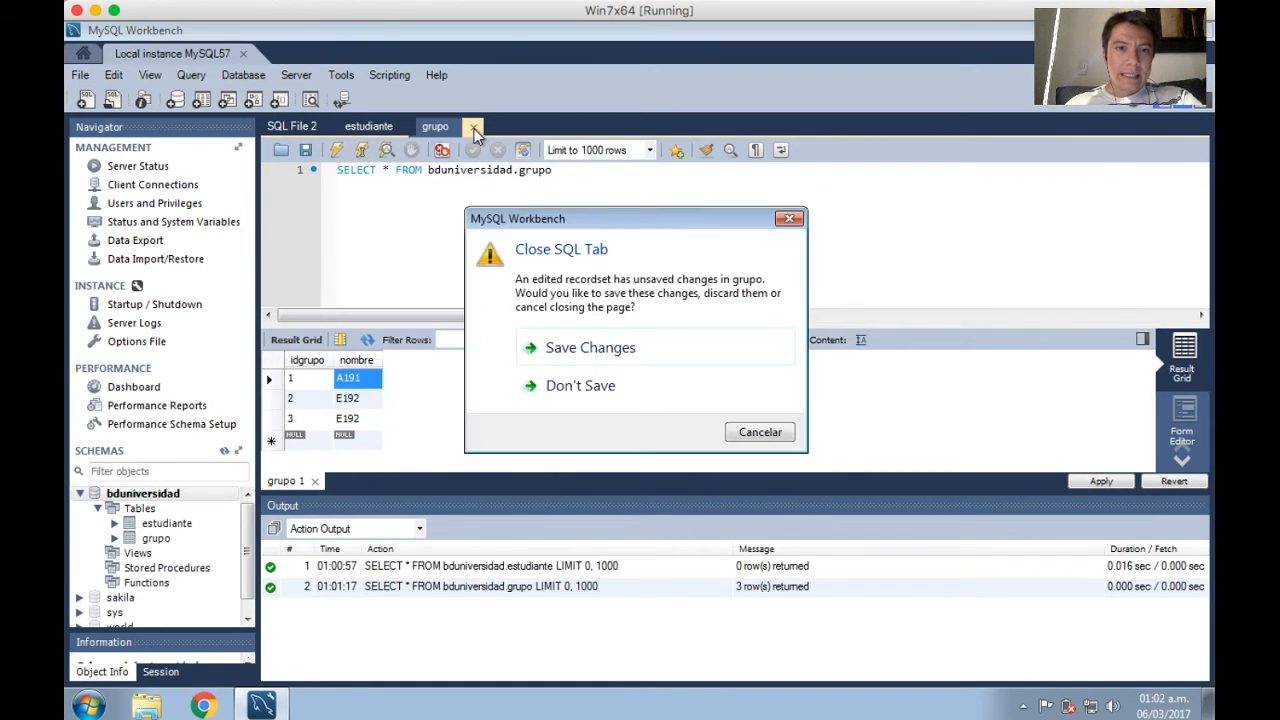
{"action": "left_click", "coordinate": [645, 387]}
{"action": "left_click", "coordinate": [407, 127]}
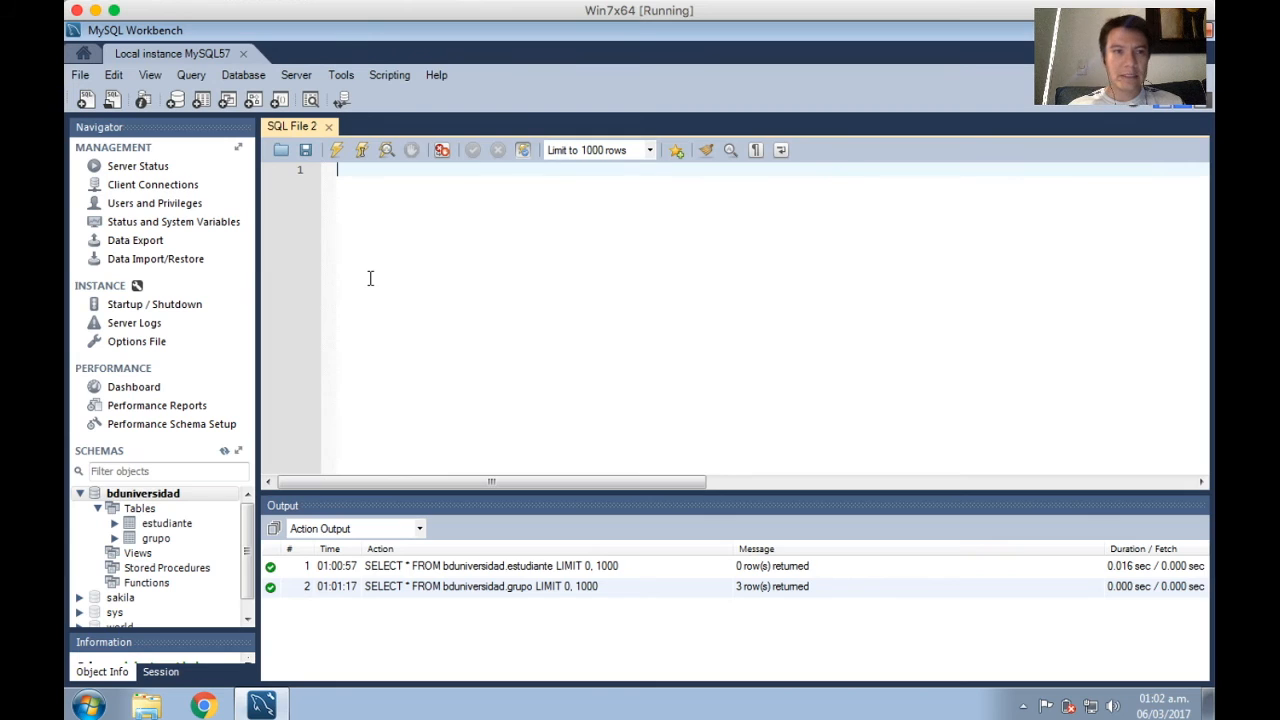
{"action": "left_click", "coordinate": [83, 55]}
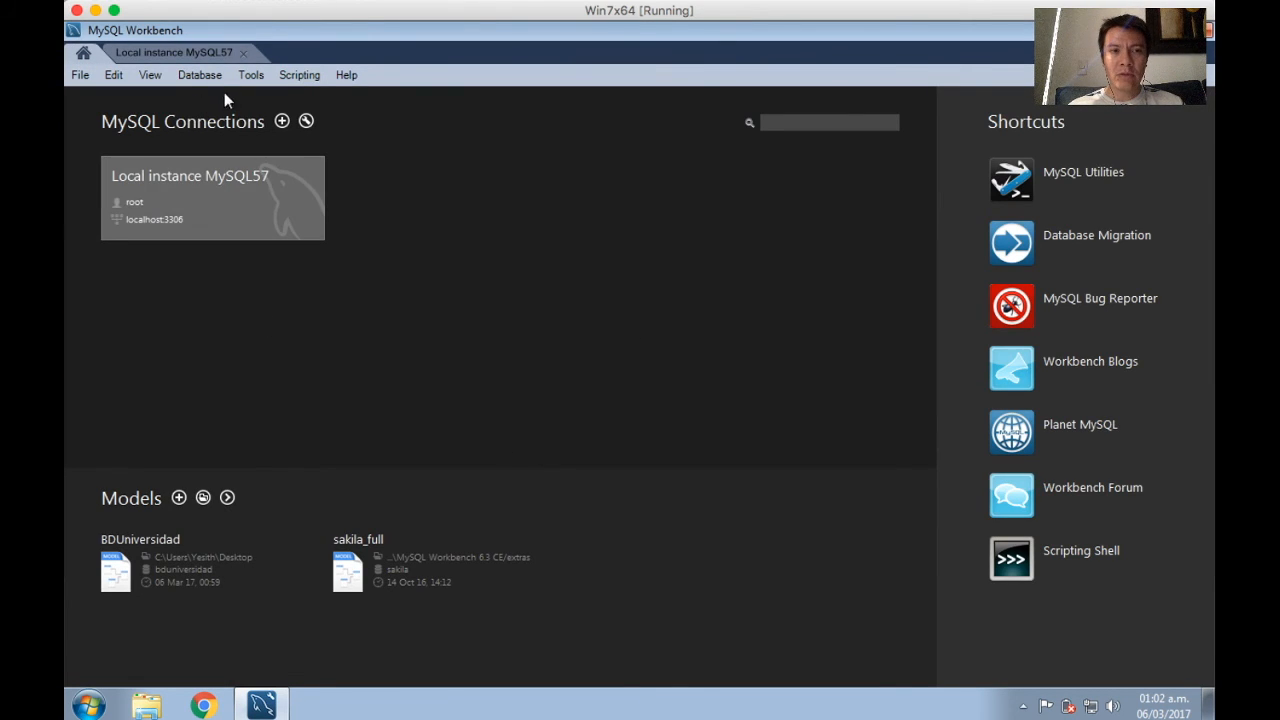
{"action": "left_click", "coordinate": [199, 75]}
{"action": "left_click", "coordinate": [193, 52]}
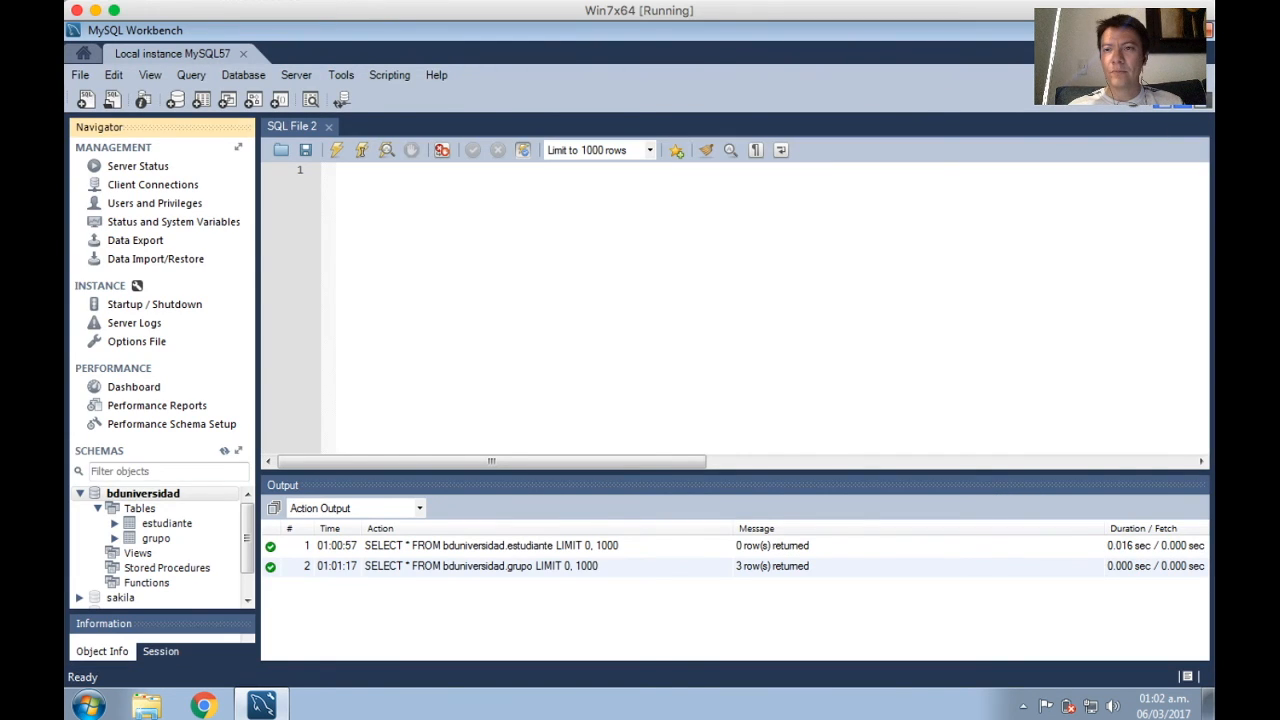